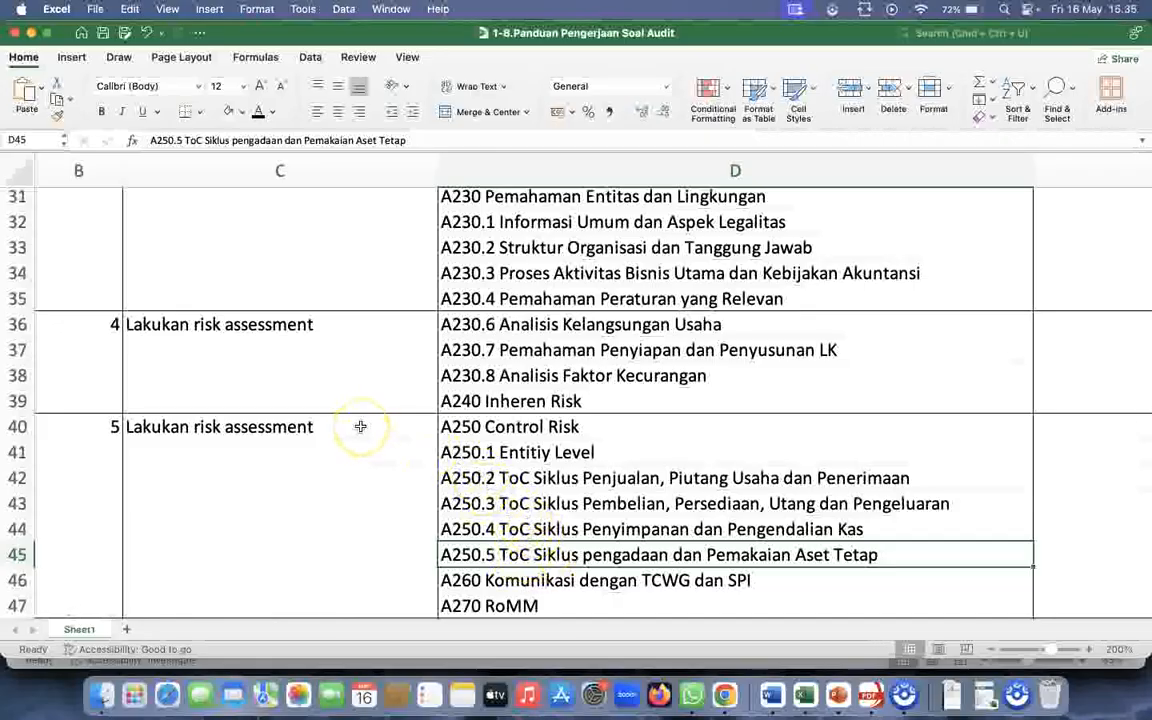
Check the risk assessment working papers listed in the audit guide, and switch to the content sheet of the ATLAS Excel T4 workbook
scroll(360, 427, "up", 2)
scroll(360, 427, "up", 3)
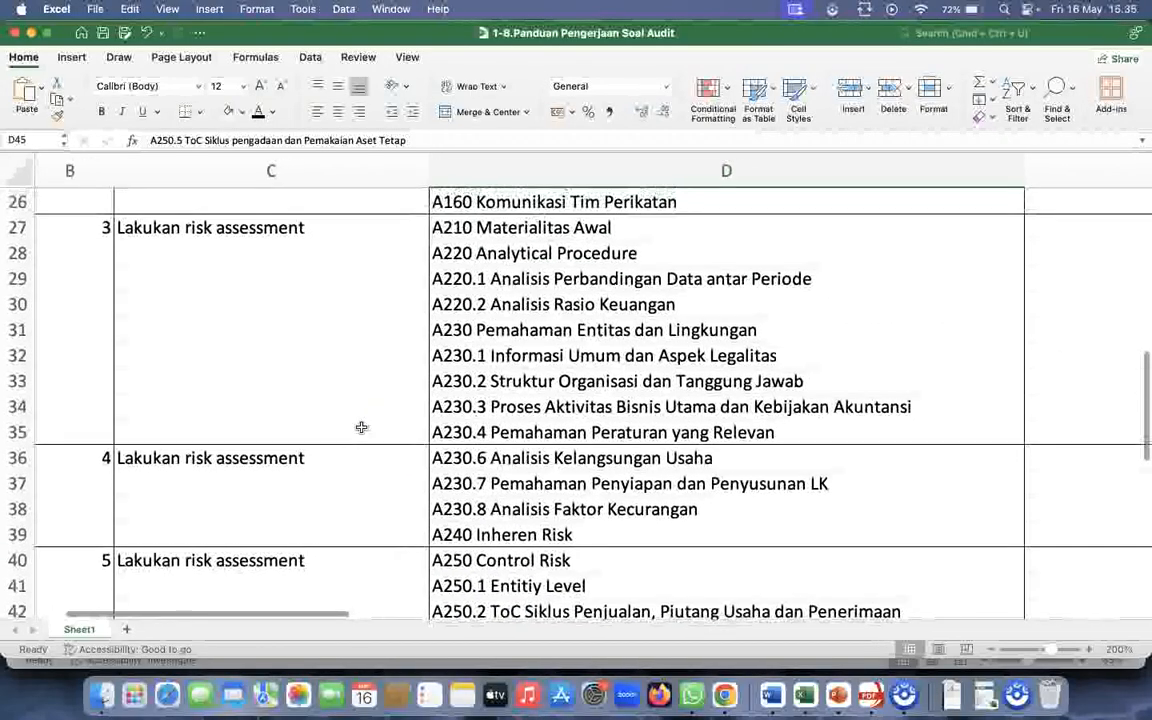
scroll(361, 427, "down", 4)
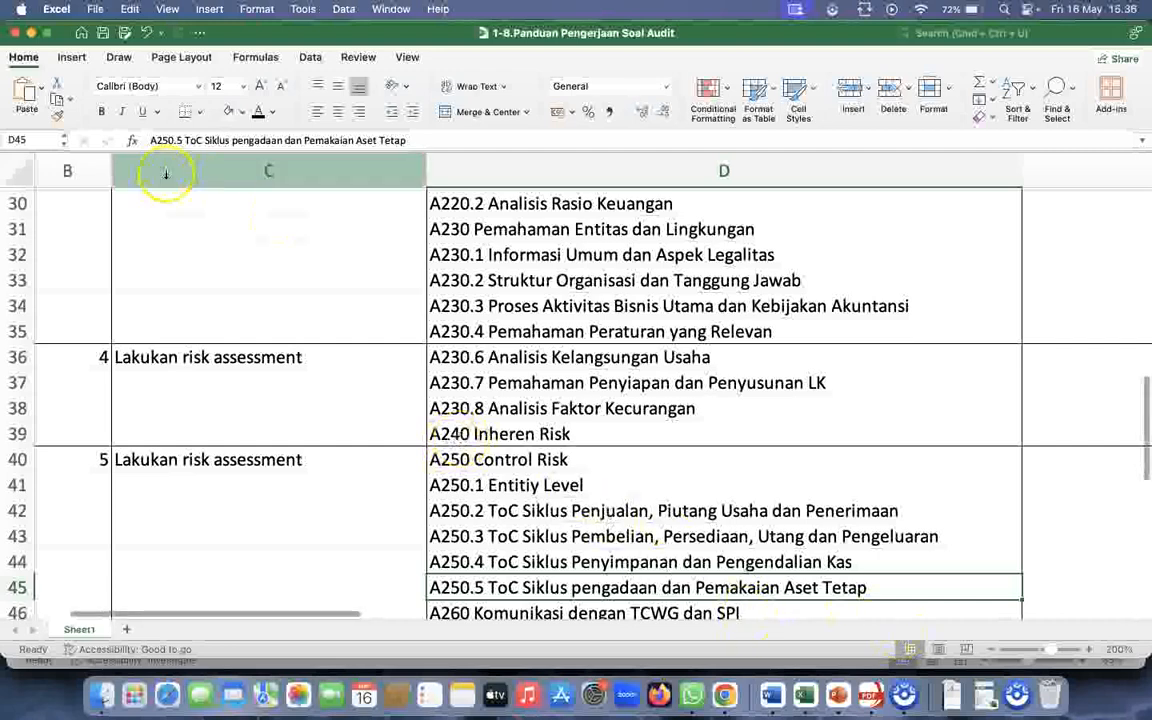
left_click(13, 32)
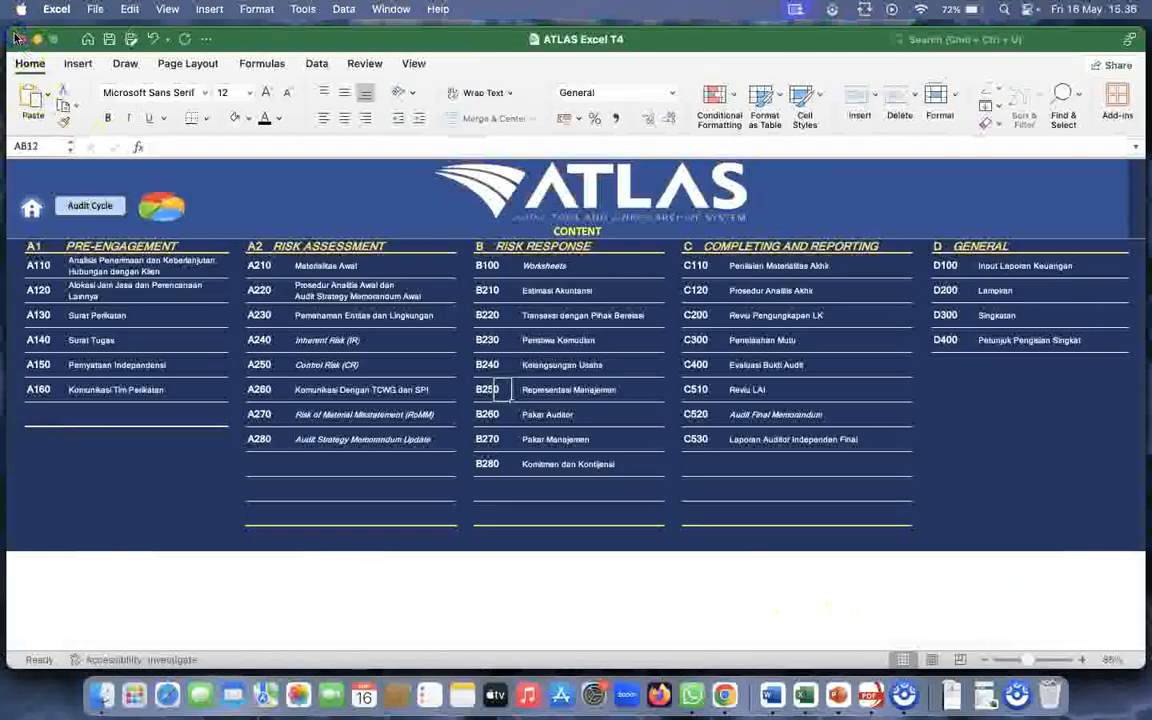
left_click(207, 490)
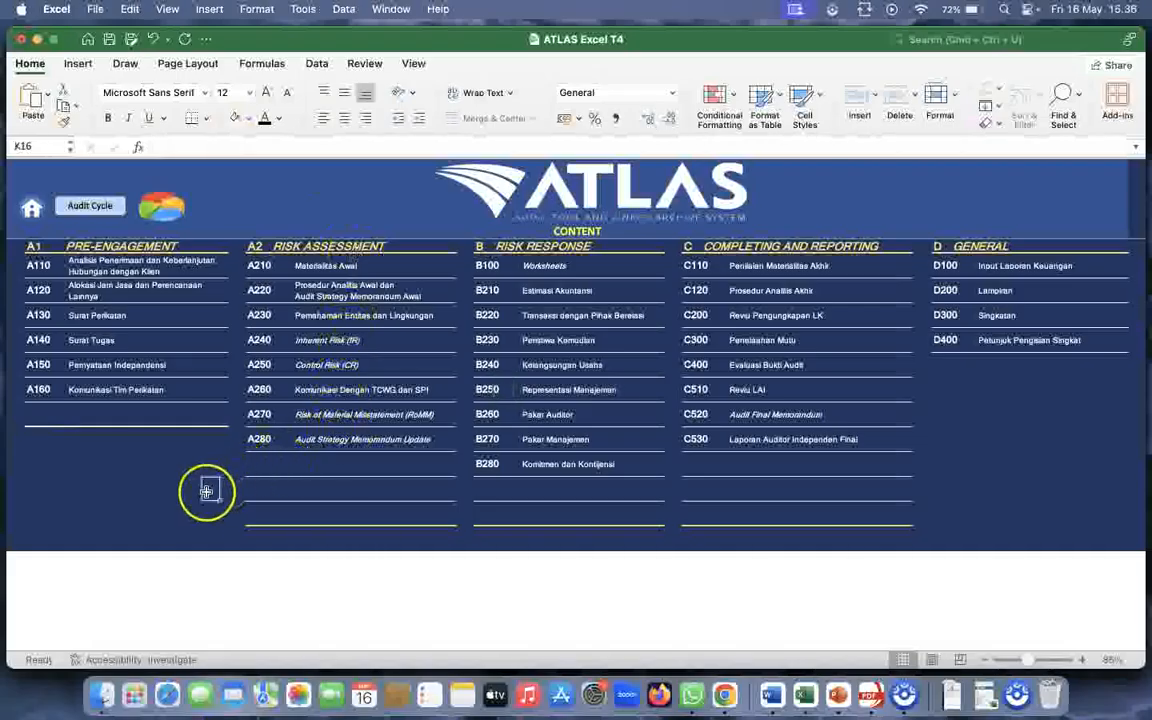
Open working paper A230.5 Pemahaman Lingkungan Bisnis through the A230 Pemahaman Entitas dan Lingkungan index
left_click(259, 317)
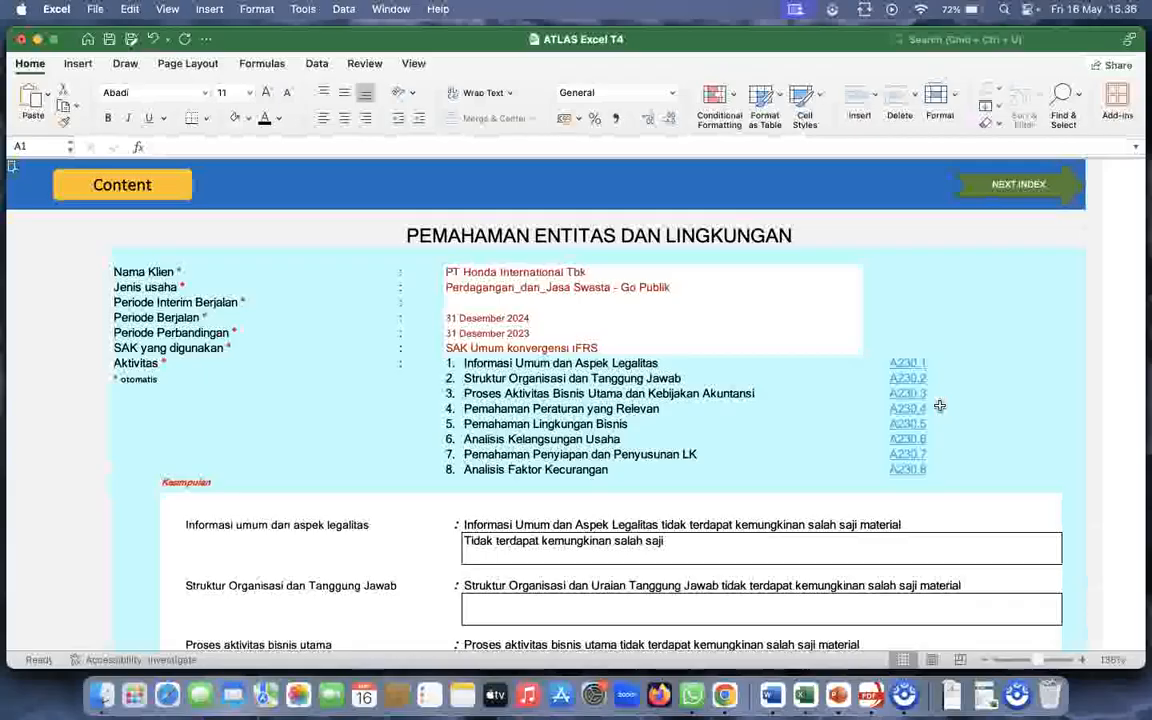
left_click(932, 441)
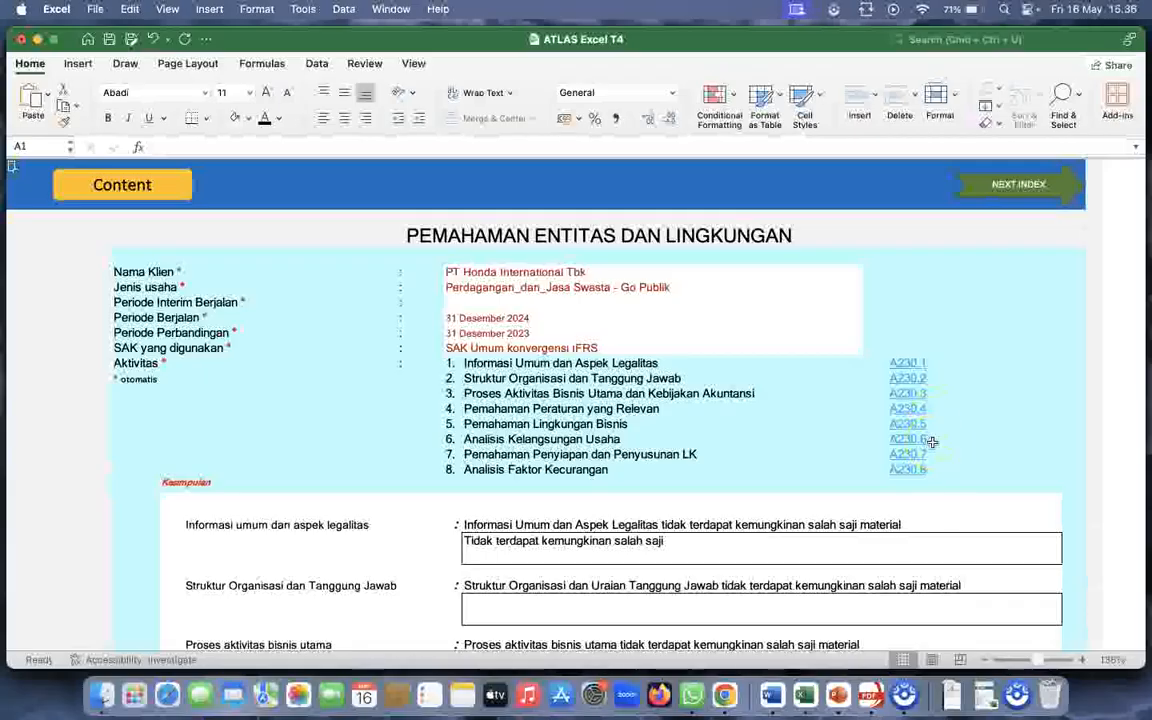
left_click(910, 428)
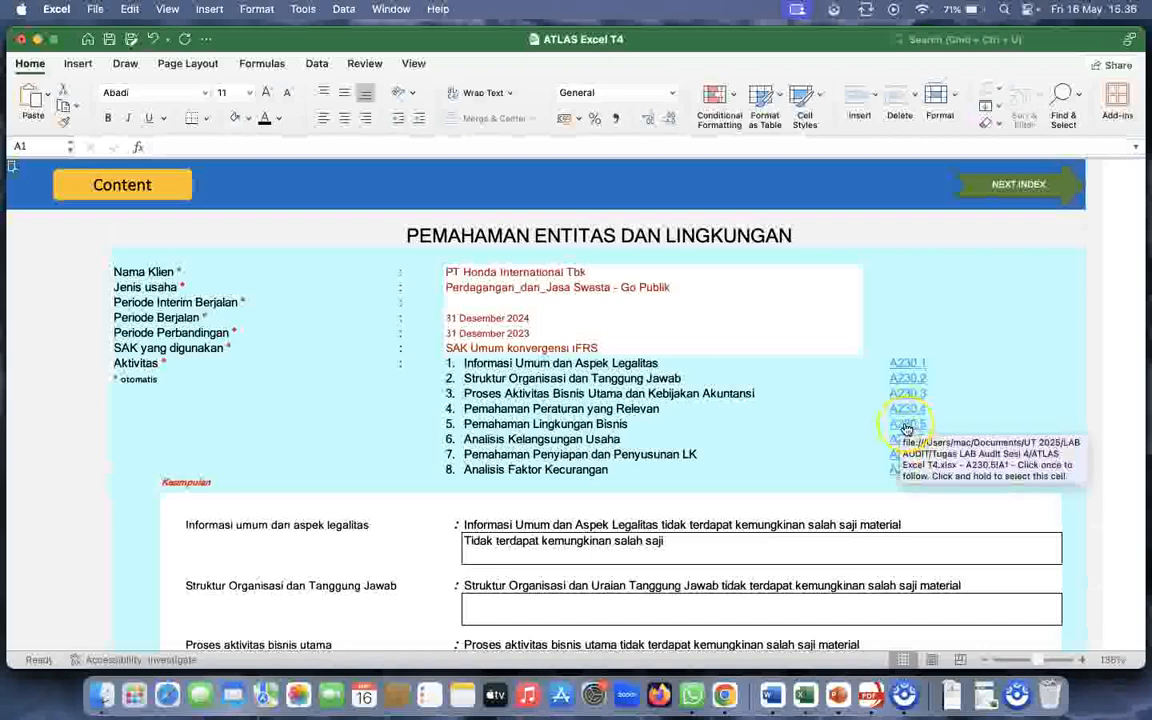
left_click(906, 428)
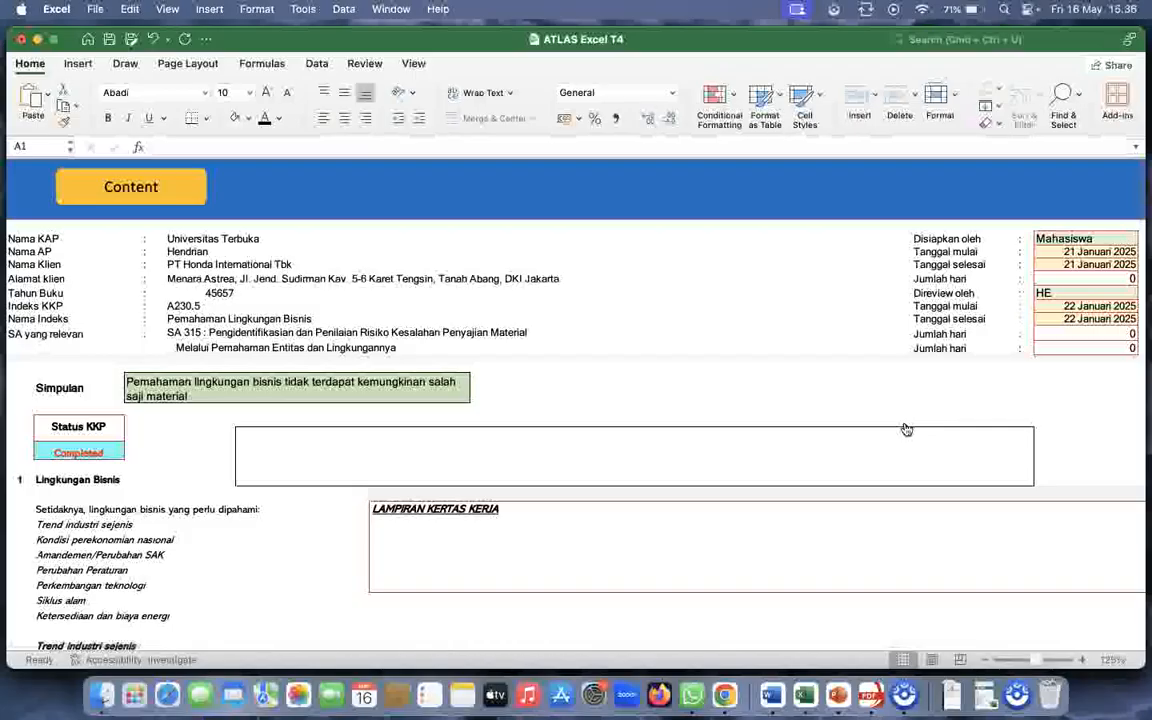
Clear the Simpulan conclusion and choose "Pemahaman lingkungan bisnis tidak terdapat kemungkinan salah saji material"
left_click(334, 385)
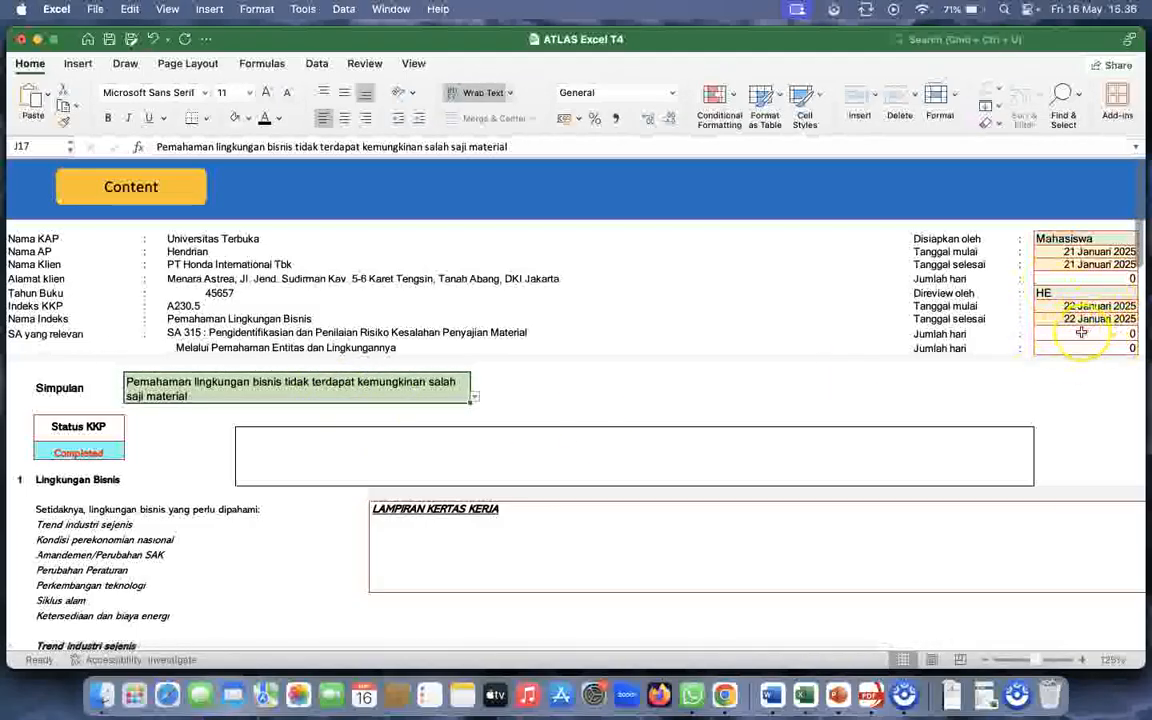
scroll(1081, 333, "right", 4)
scroll(1081, 333, "right", 2)
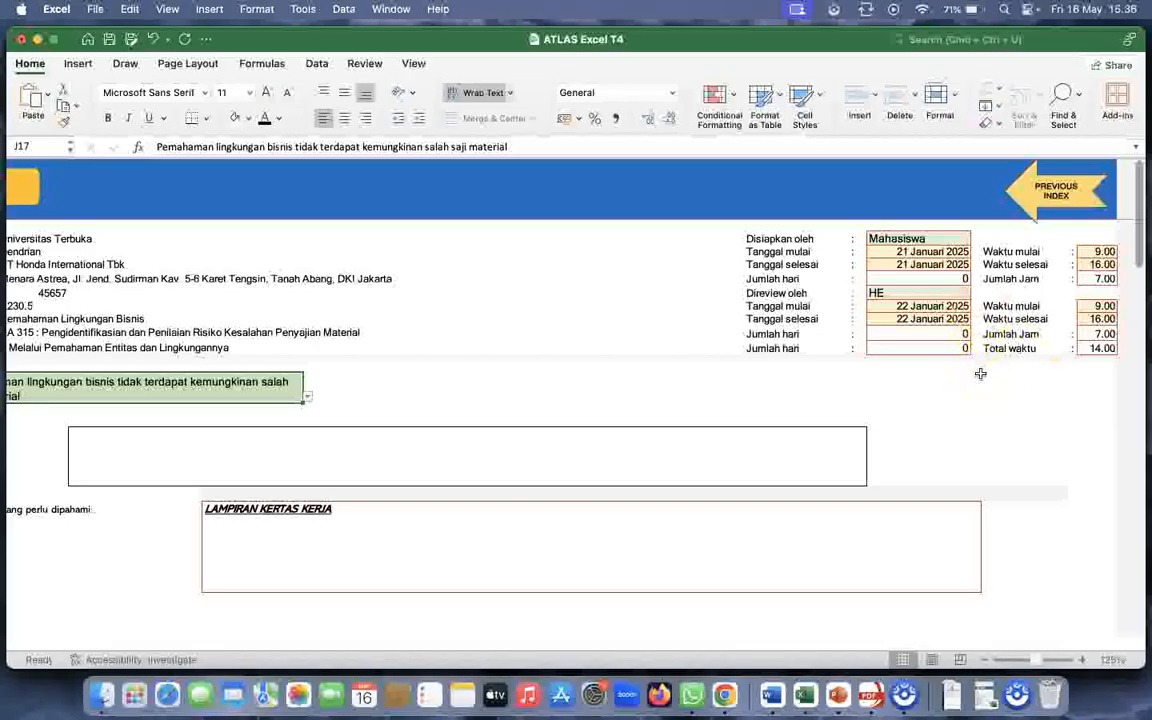
scroll(980, 373, "left", 5)
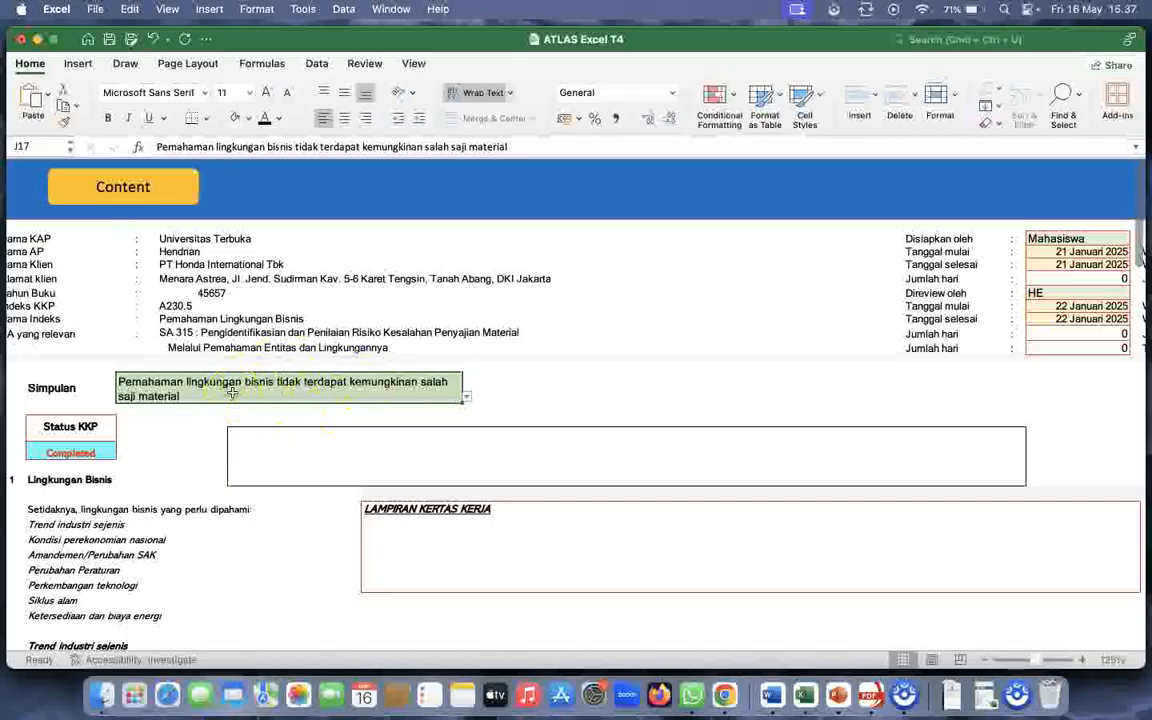
key("Delete")
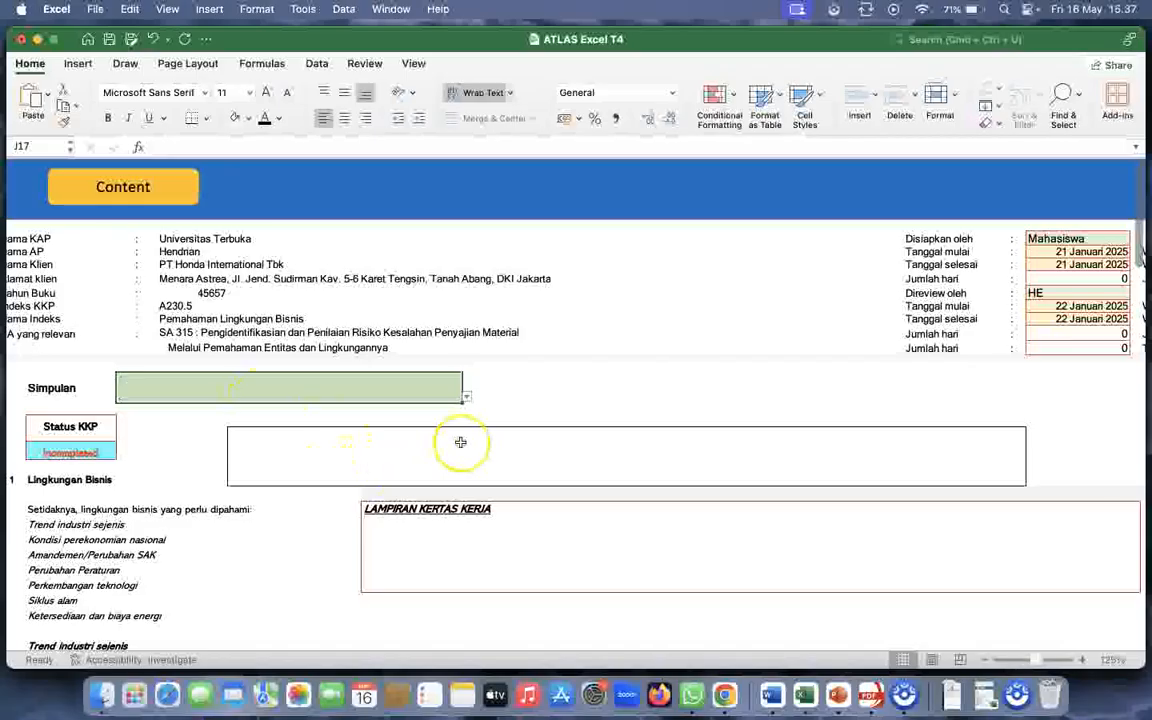
left_click(466, 394)
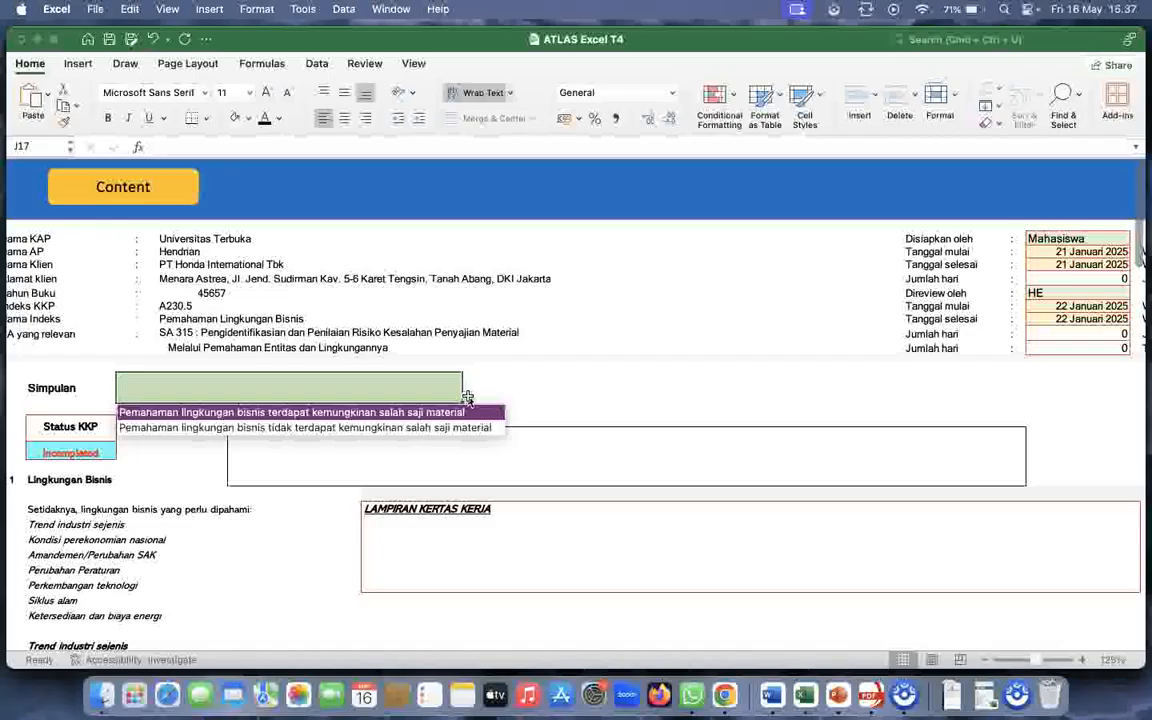
left_click(467, 412)
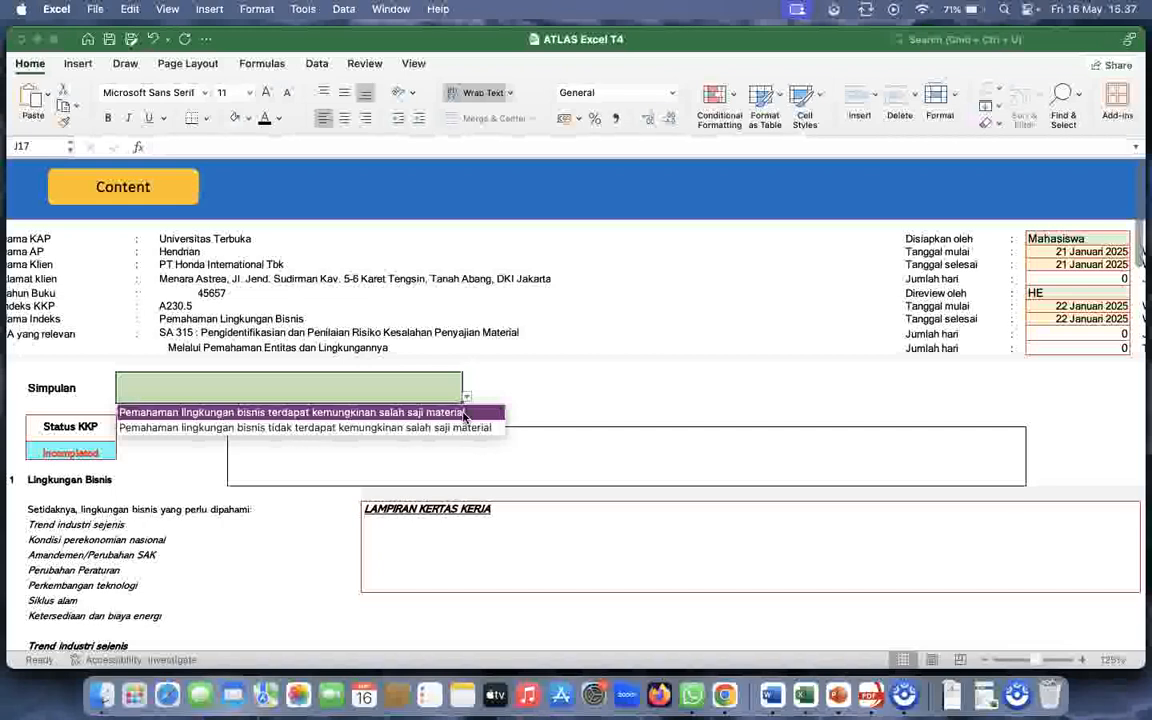
left_click(459, 429)
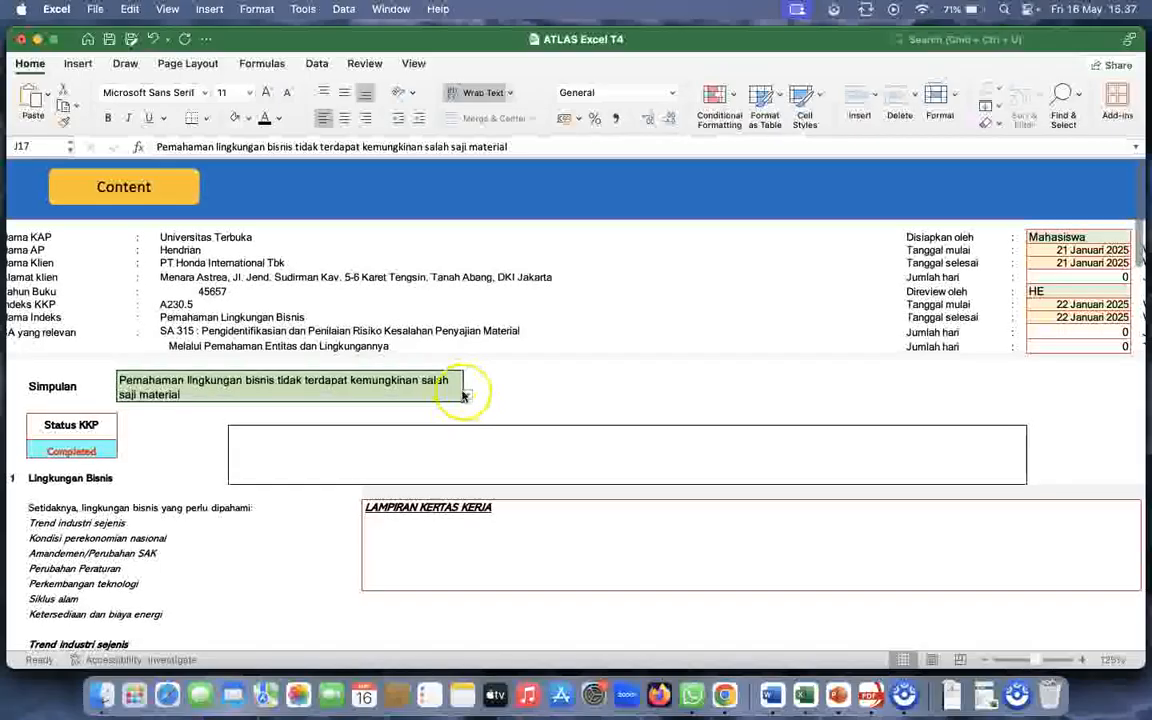
Examine the list of business environment aspects and the Trend industri sejenis table
scroll(462, 400, "down", 3)
scroll(463, 385, "down", 10)
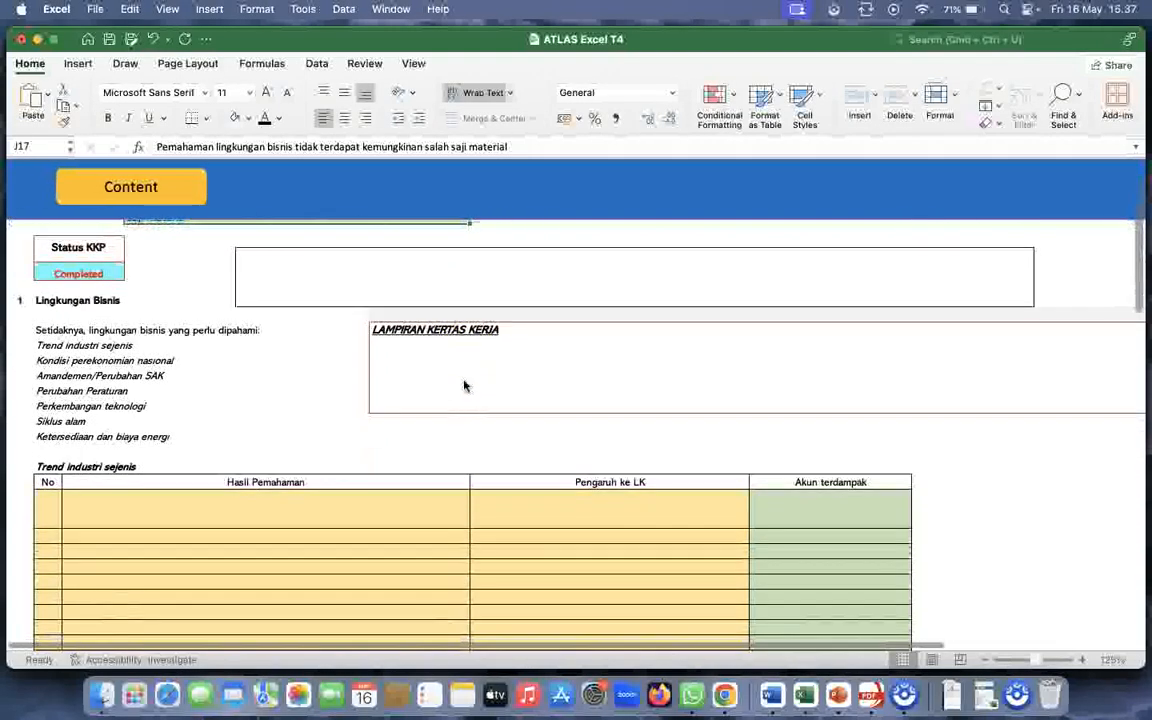
scroll(463, 385, "down", 1)
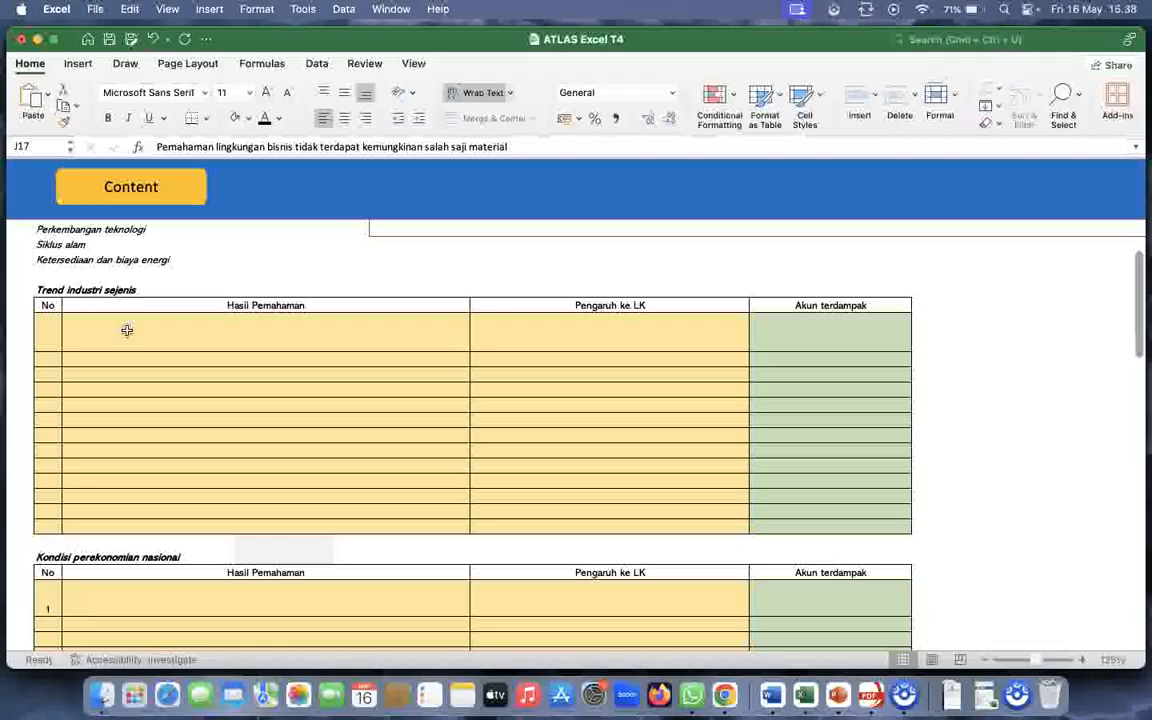
left_click(127, 330)
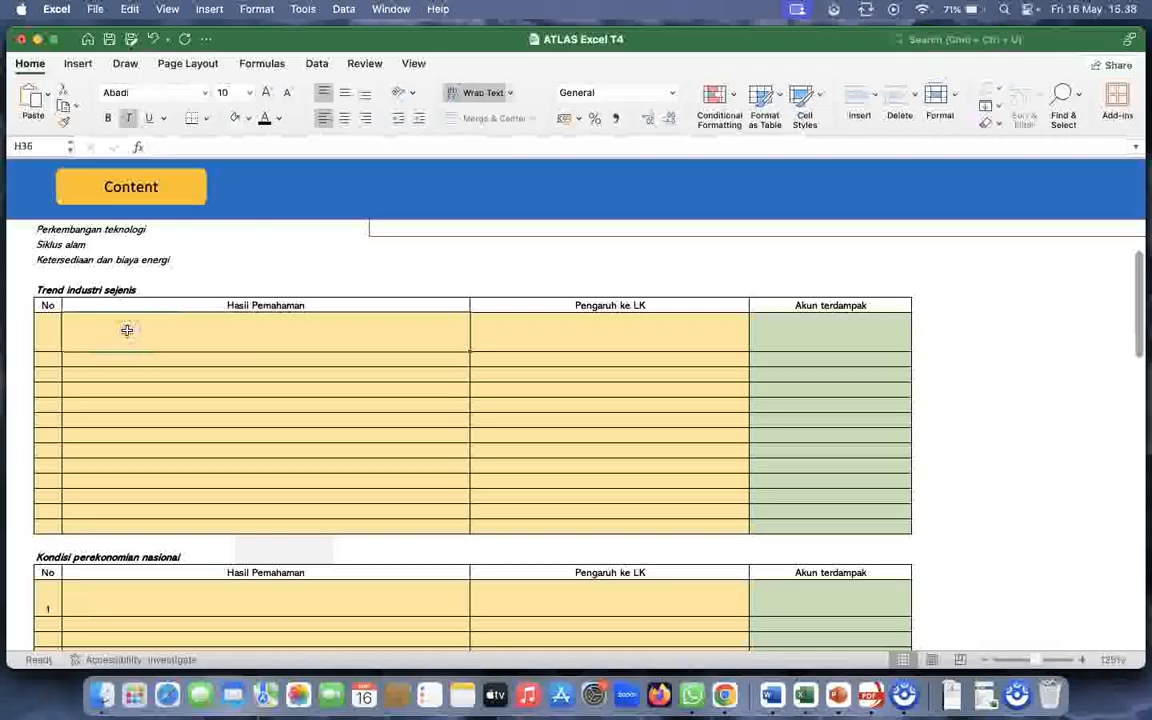
scroll(127, 330, "down", 5)
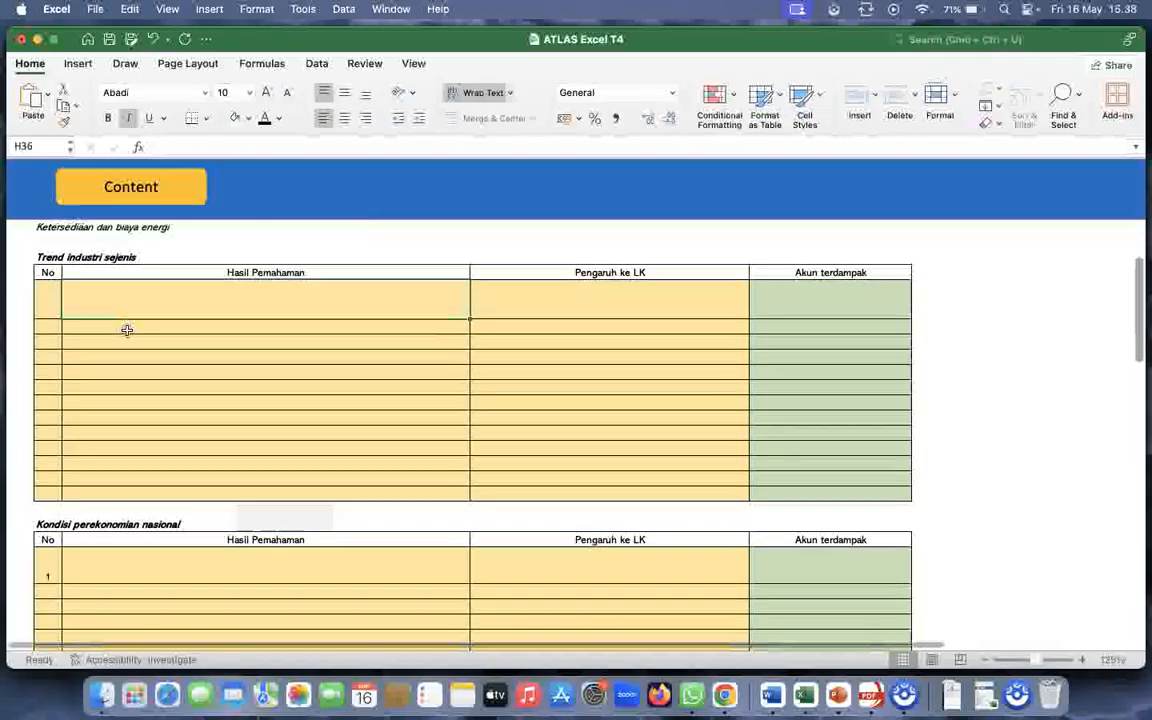
scroll(127, 330, "down", 2)
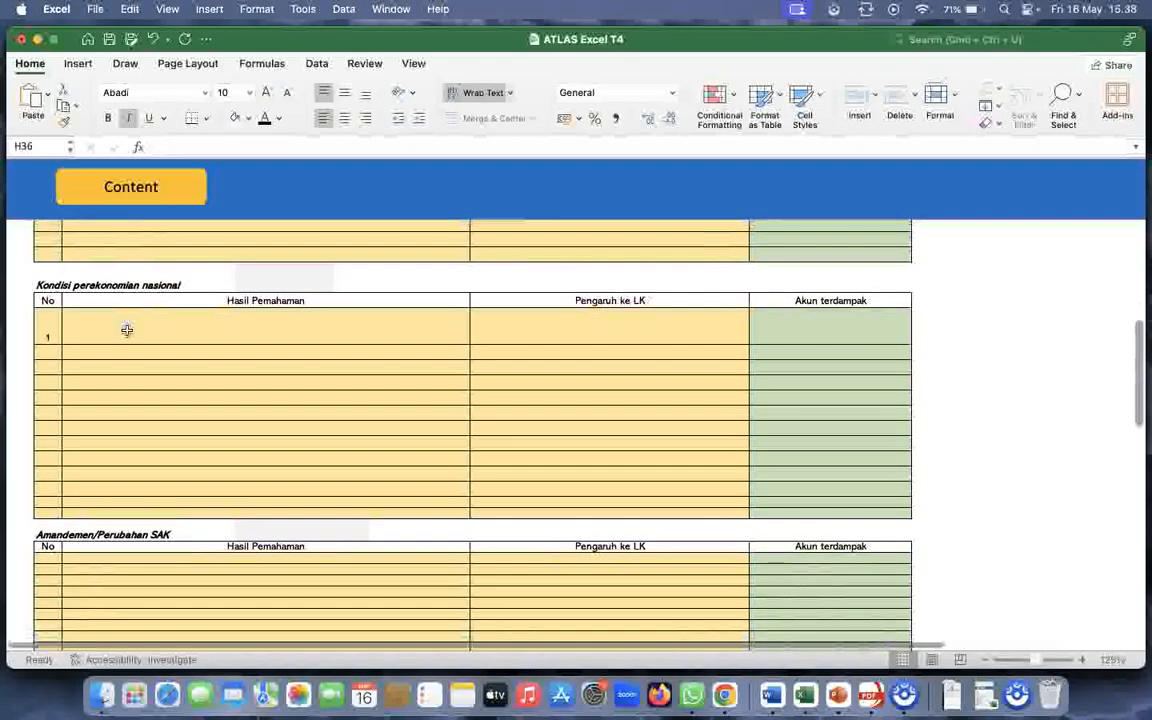
Examine the first row of the Kondisi perekonomian nasional table, including the account choices offered under Akun terdampak
left_click(130, 329)
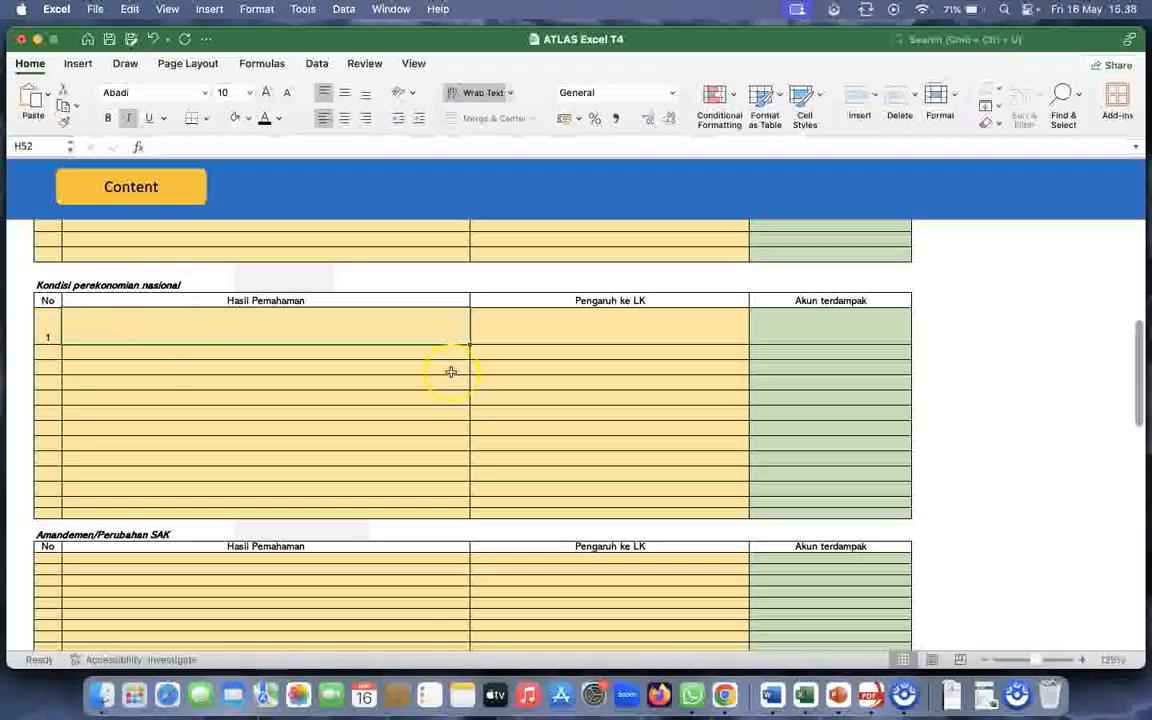
left_click(682, 336)
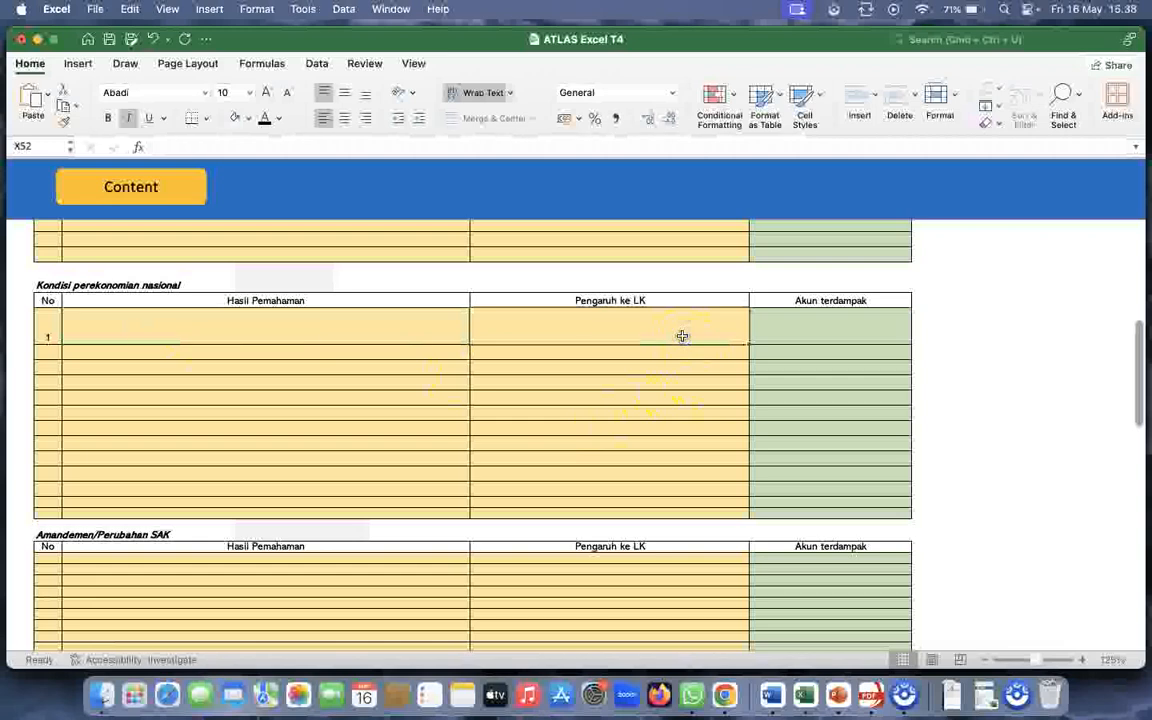
left_click(419, 324)
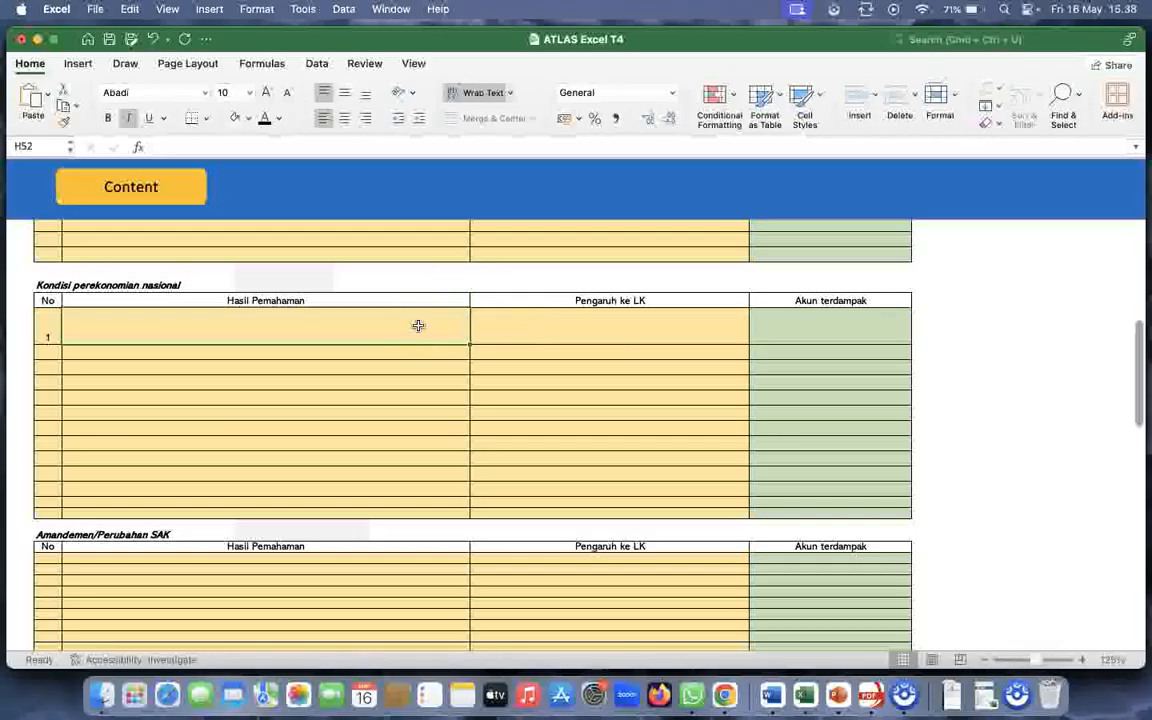
left_click(522, 314)
left_click(625, 325)
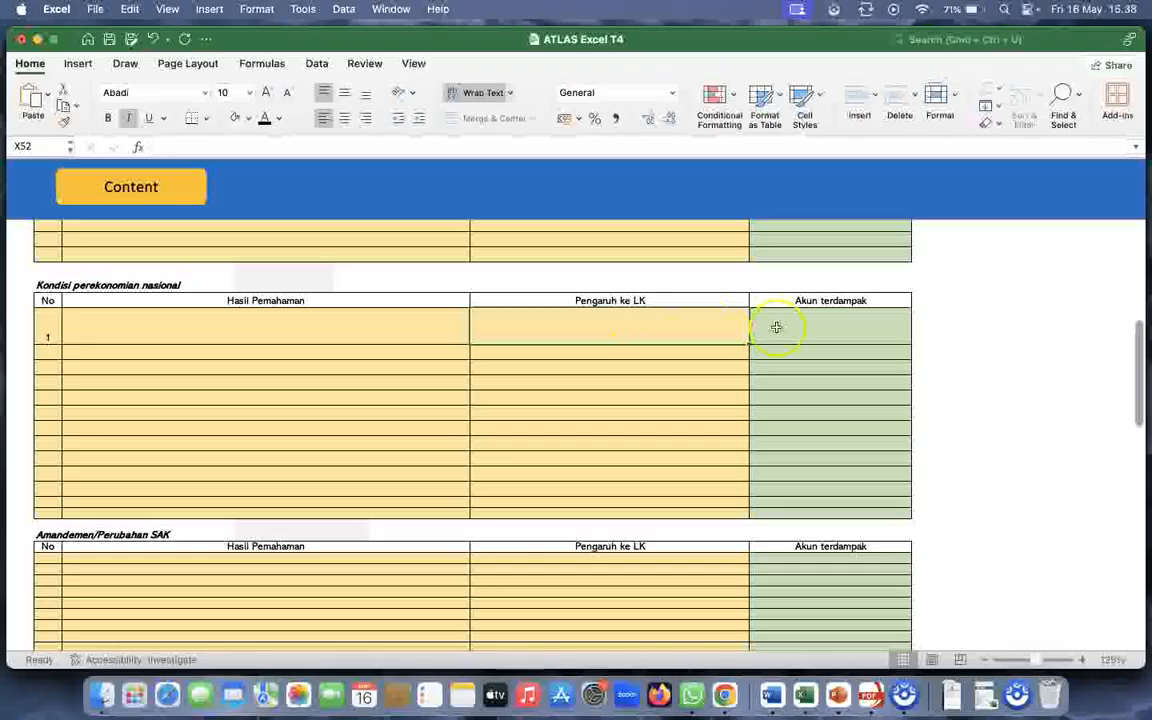
left_click(867, 334)
left_click(700, 327)
left_click(850, 328)
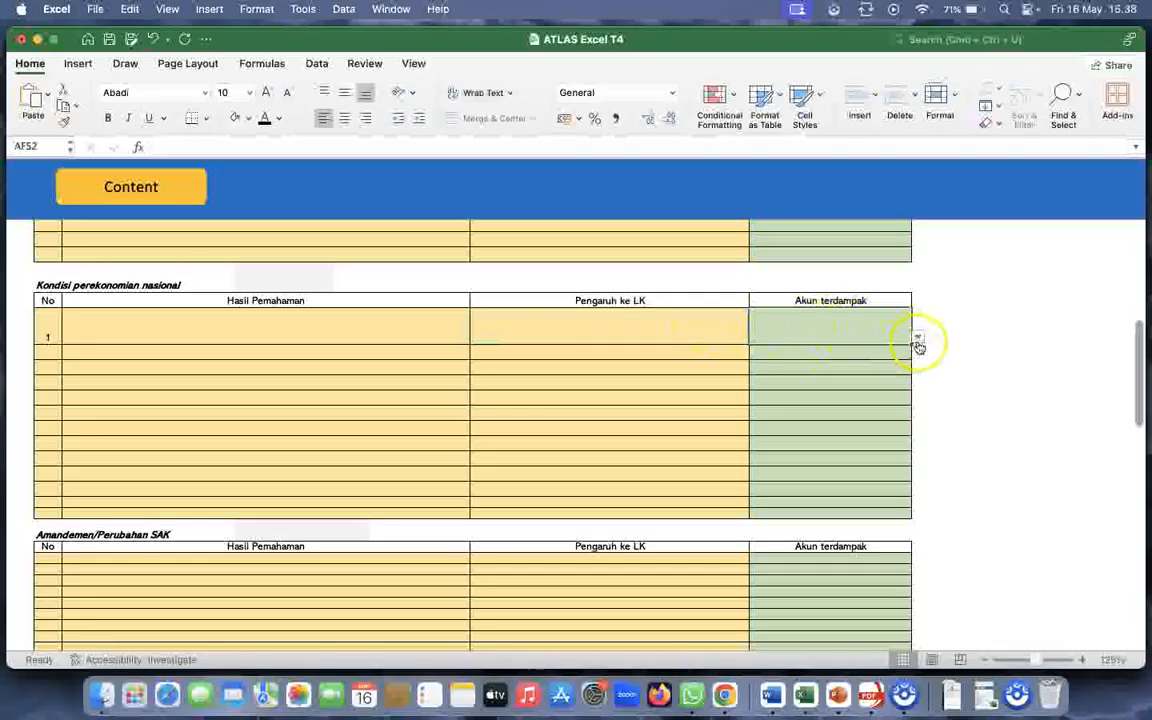
left_click(918, 339)
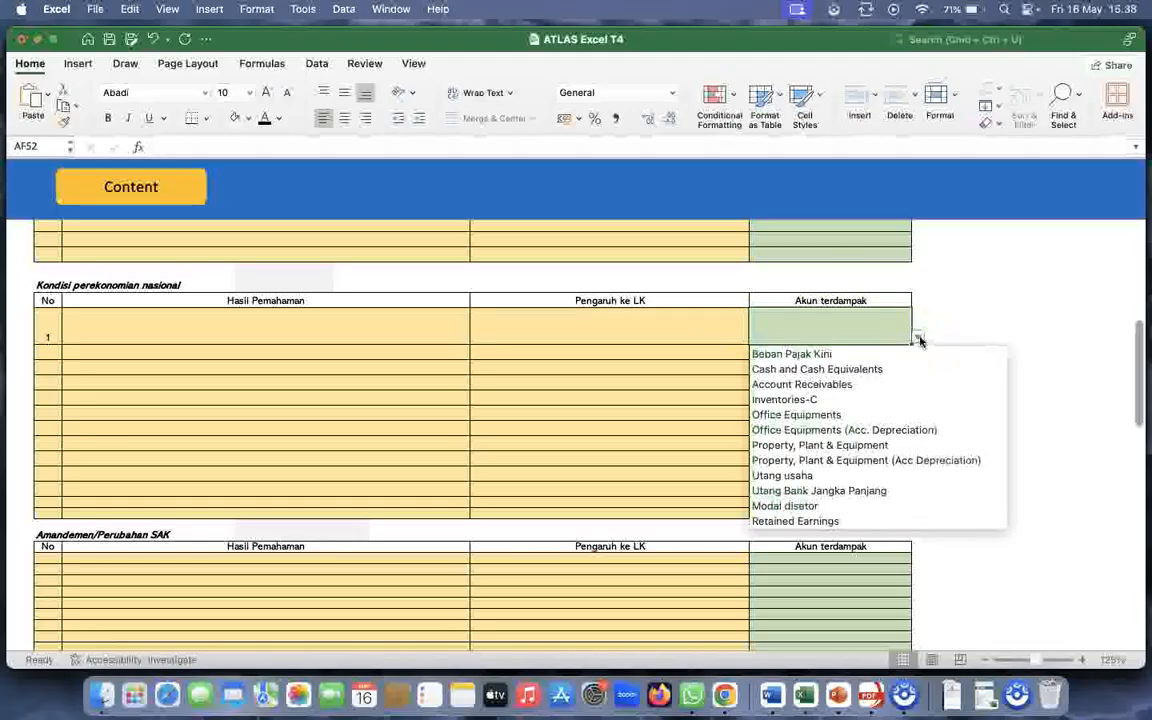
left_click(845, 325)
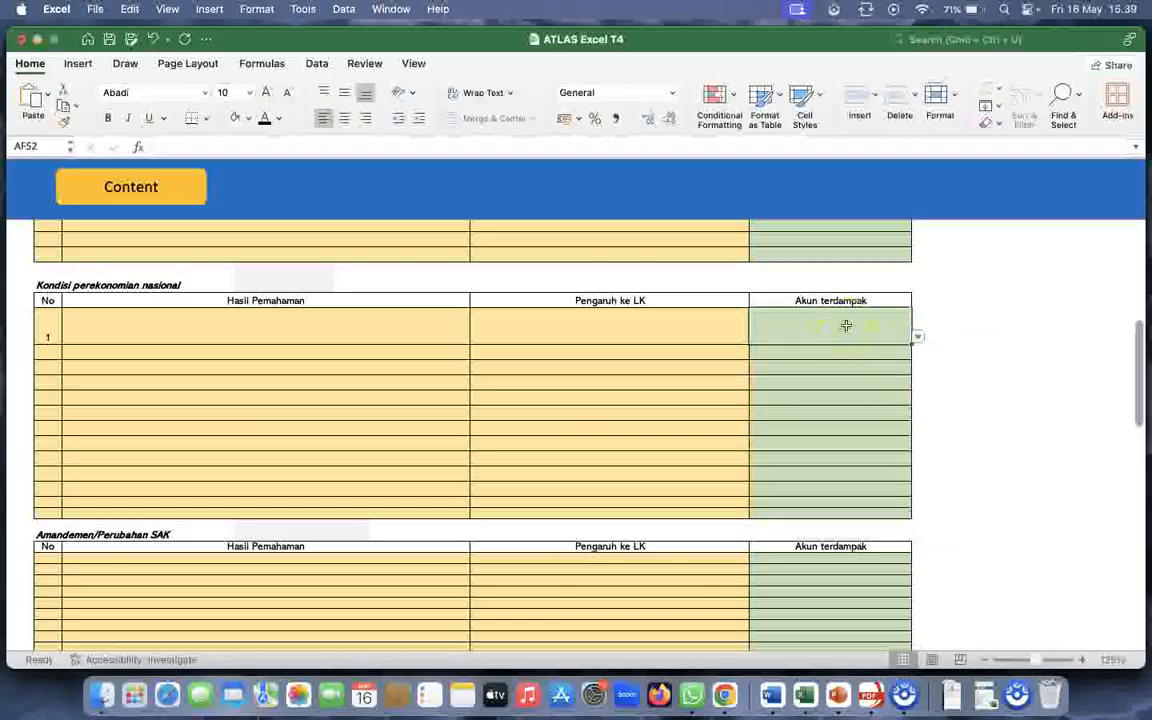
Examine the Amandemen/Perubahan SAK table's columns, compare it with the Kondisi perekonomian nasional table, and view the Perubahan Peraturan table
scroll(313, 489, "down", 6)
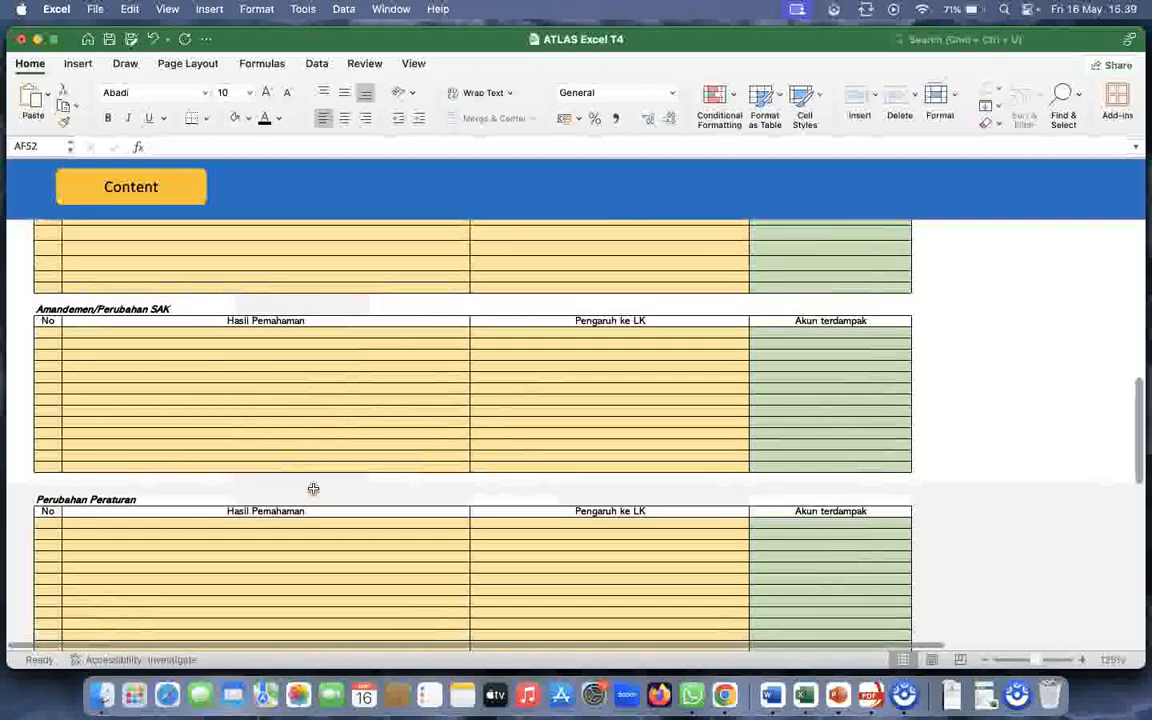
left_click(312, 424)
left_click(302, 327)
scroll(300, 330, "up", 5)
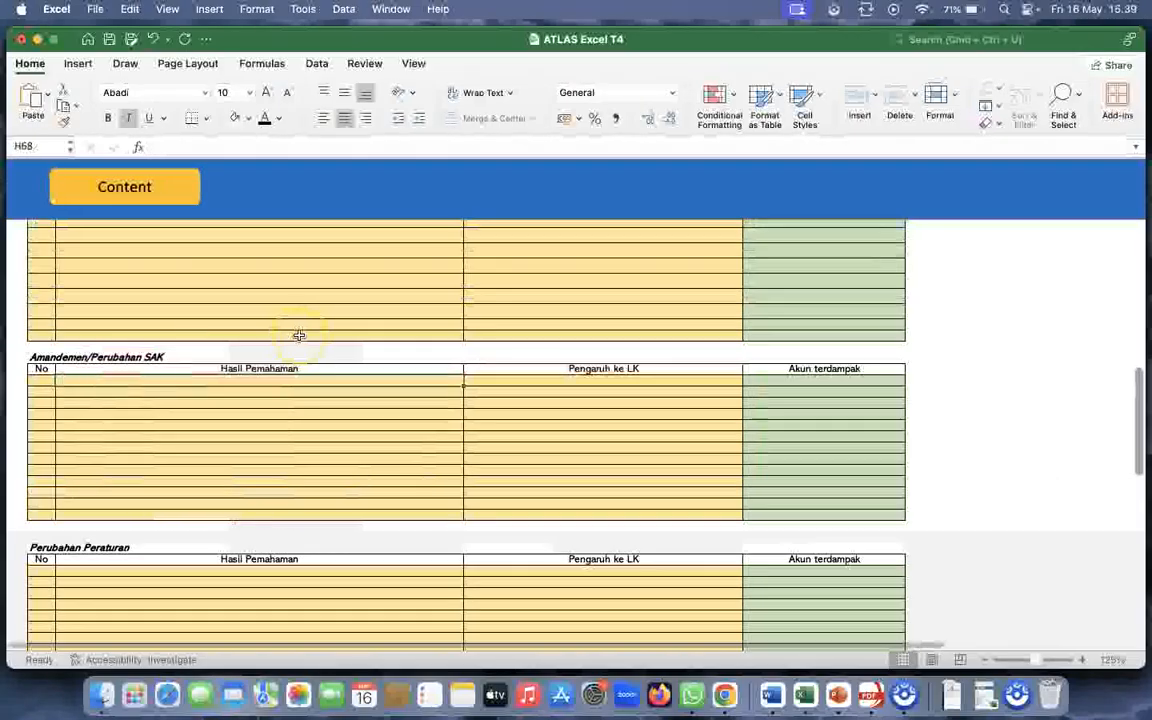
left_click(275, 314)
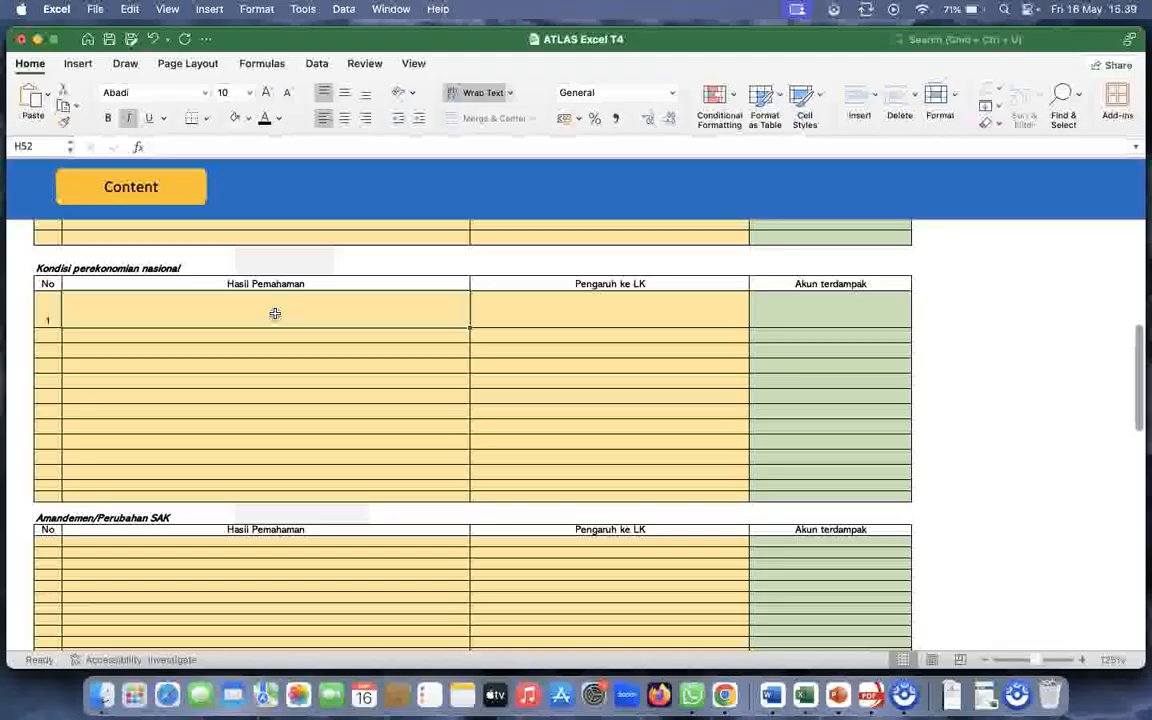
scroll(275, 314, "down", 2)
scroll(275, 314, "down", 5)
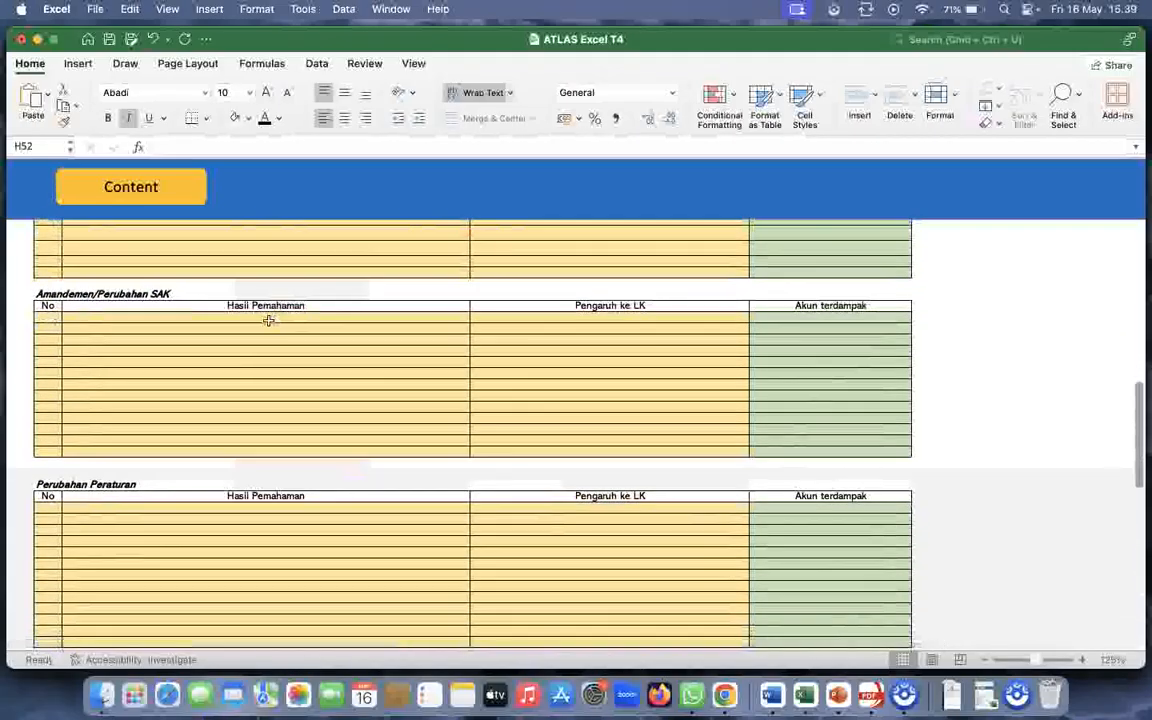
left_click(268, 320)
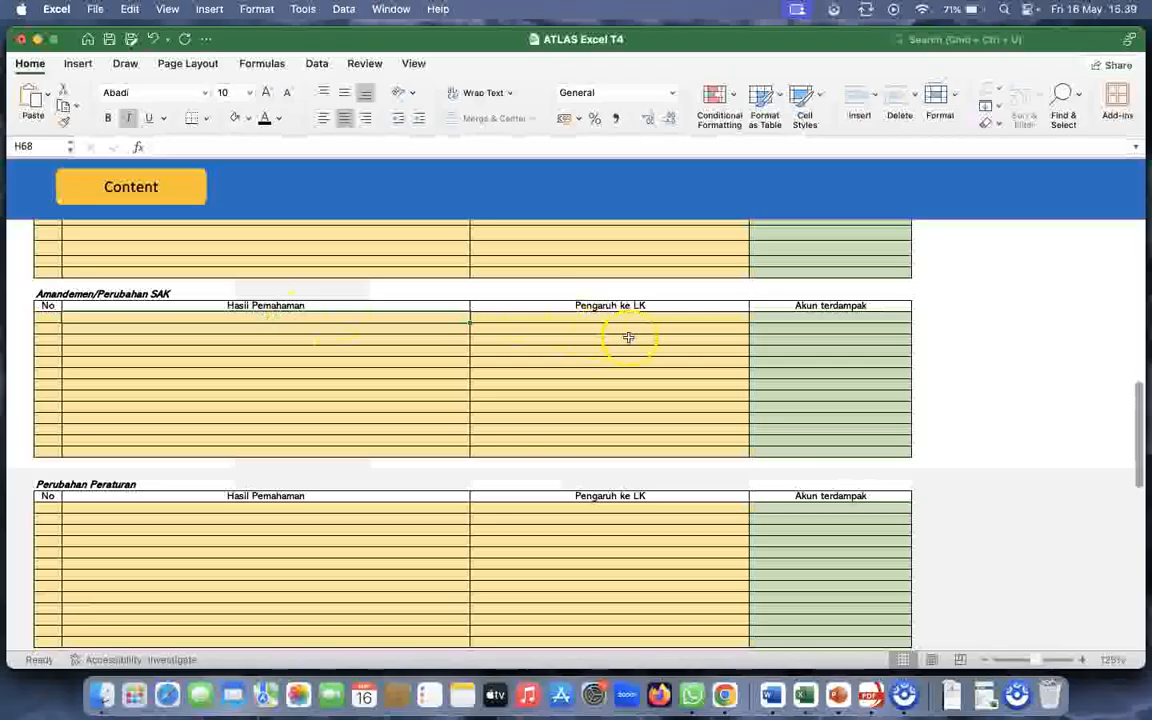
left_click(652, 319)
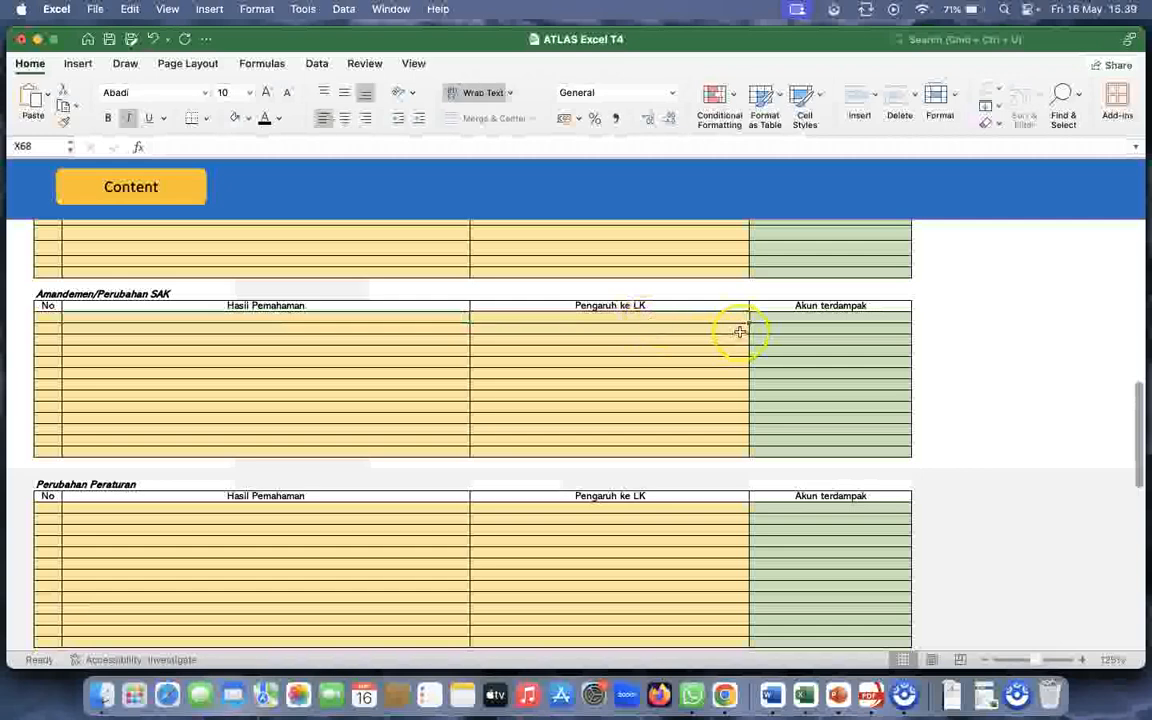
left_click(833, 317)
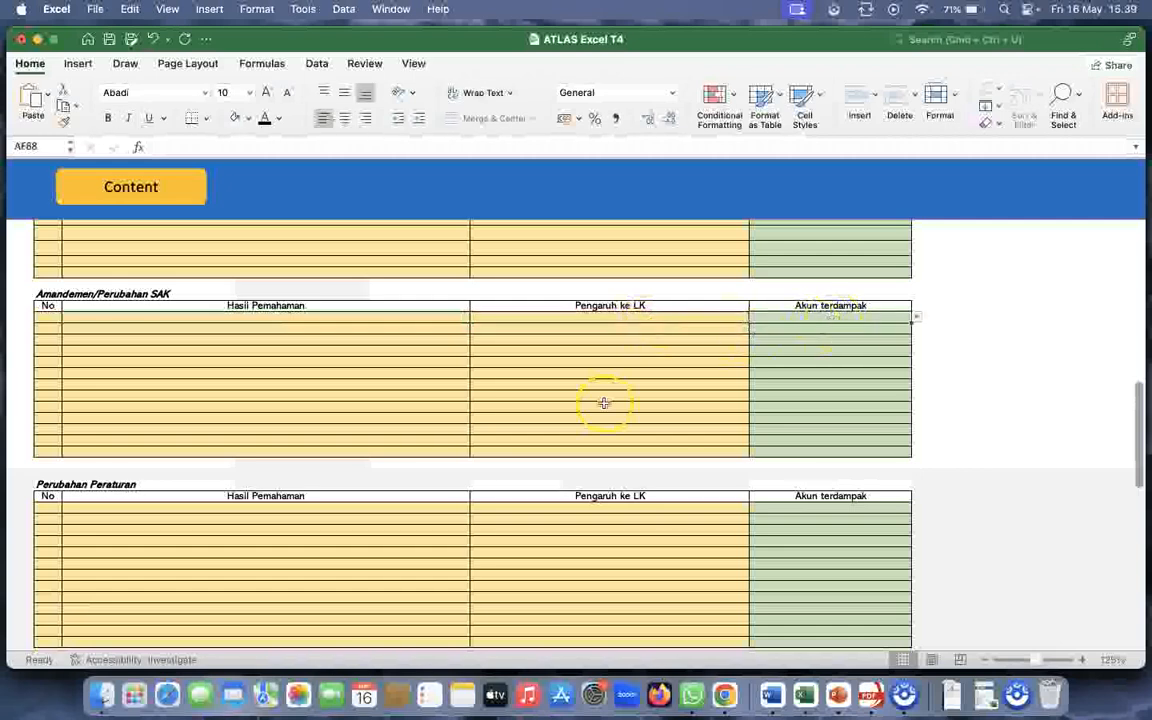
scroll(317, 521, "down", 1)
scroll(317, 521, "down", 7)
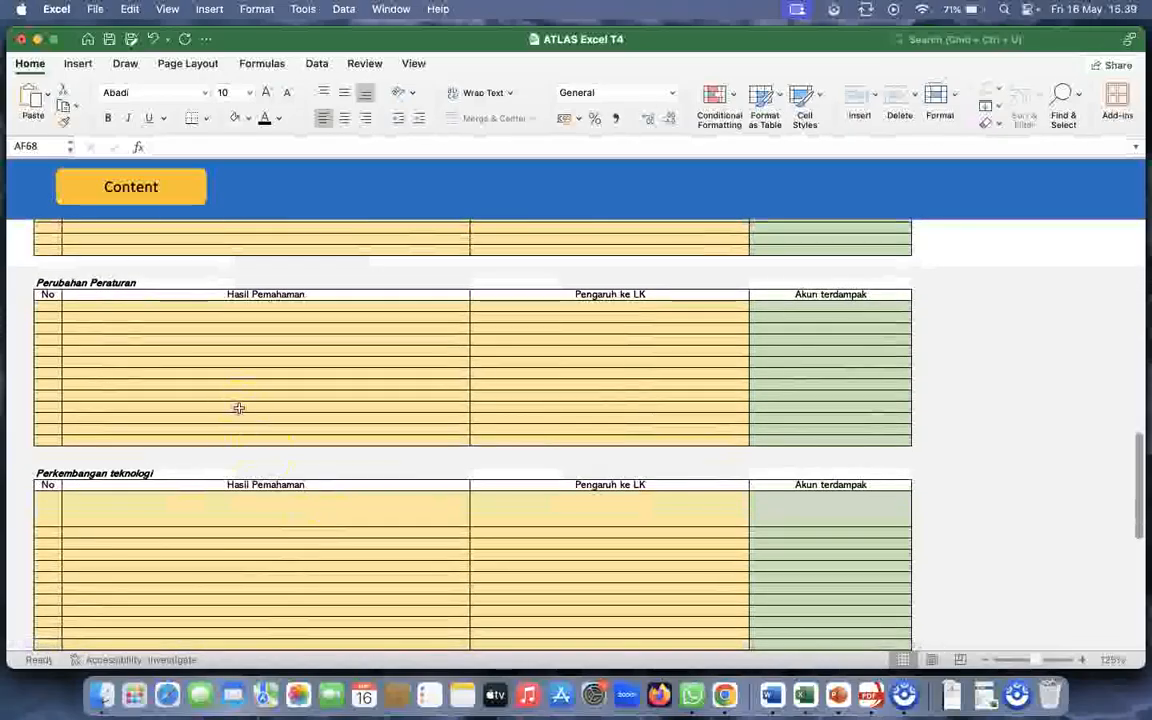
Examine the Perkembangan teknologi, Siklus alam, and Ketersediaan dan biaya energi tables, including their Hasil Pemahaman cells
scroll(239, 408, "down", 5)
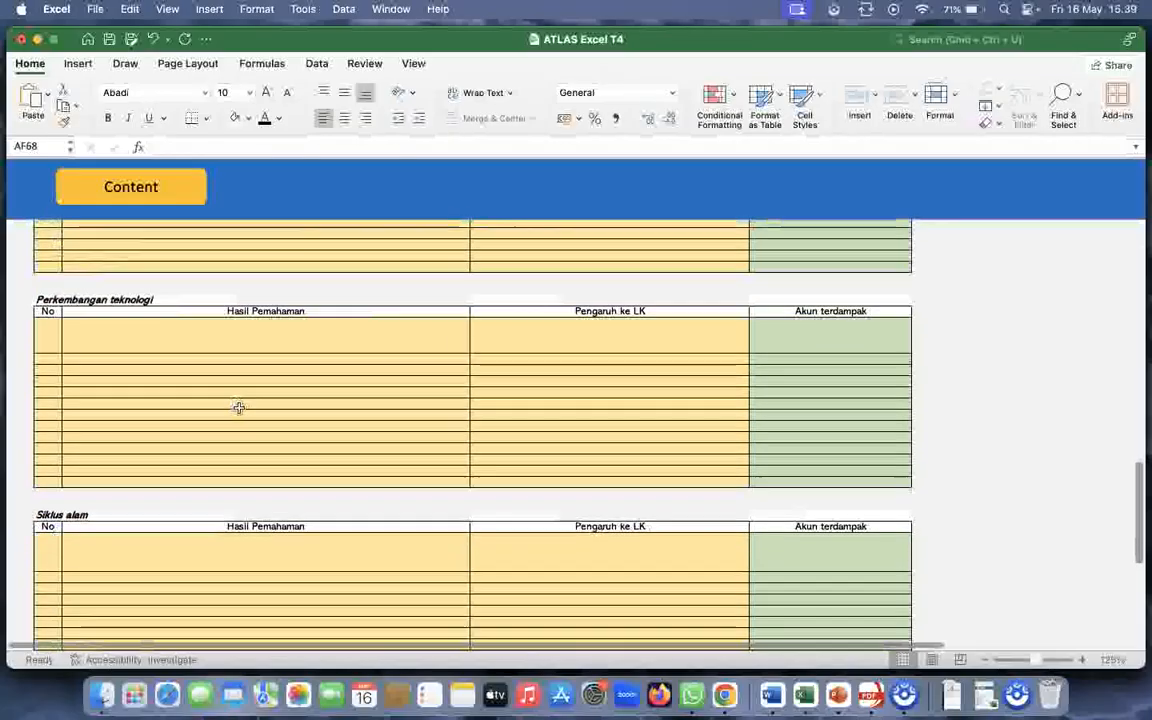
scroll(239, 408, "down", 1)
scroll(239, 408, "down", 1)
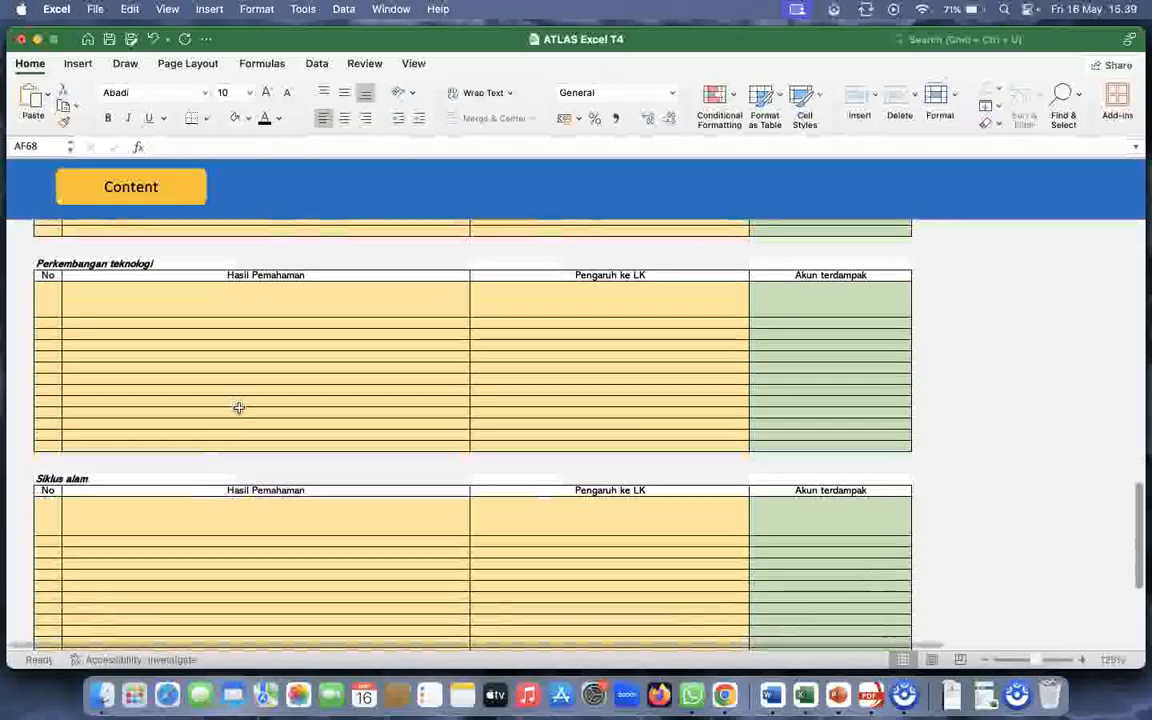
left_click(227, 293)
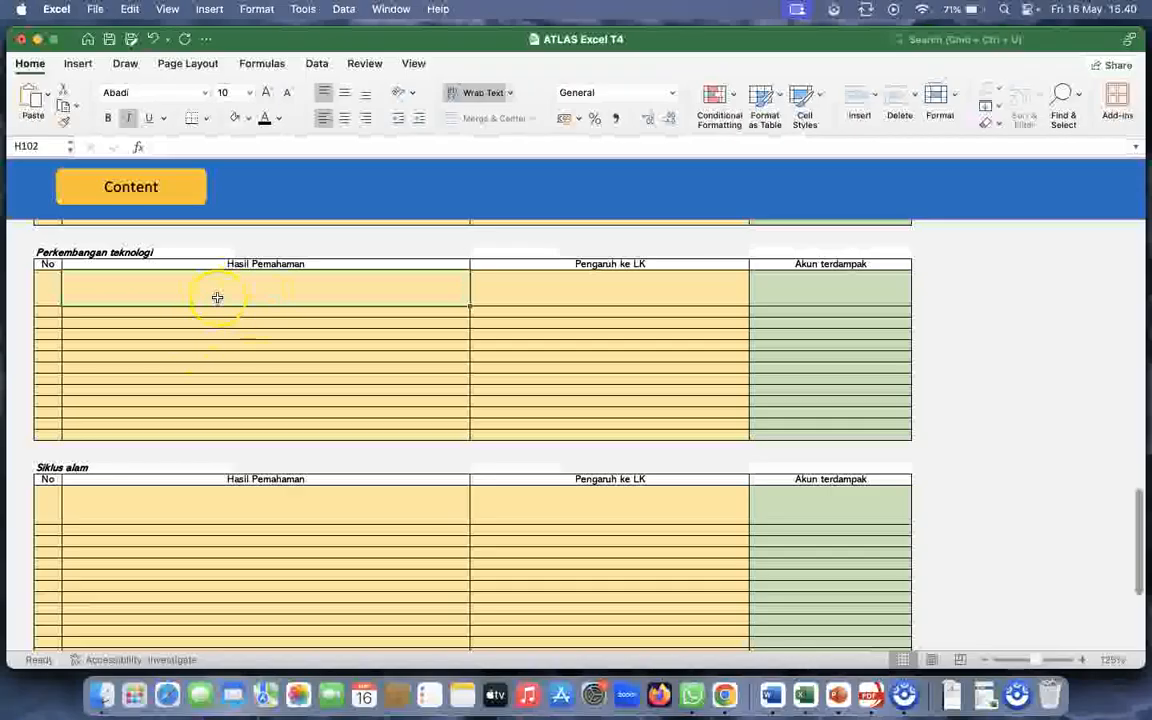
scroll(242, 345, "down", 5)
left_click(242, 345)
scroll(242, 345, "down", 5)
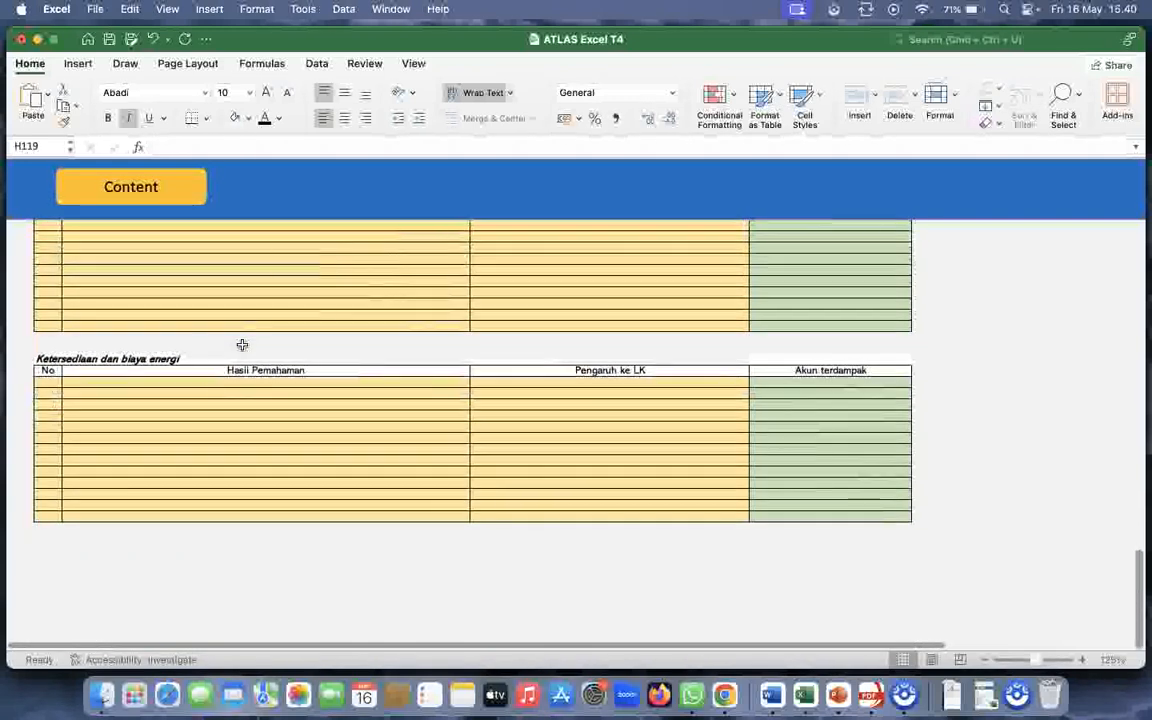
left_click(207, 389)
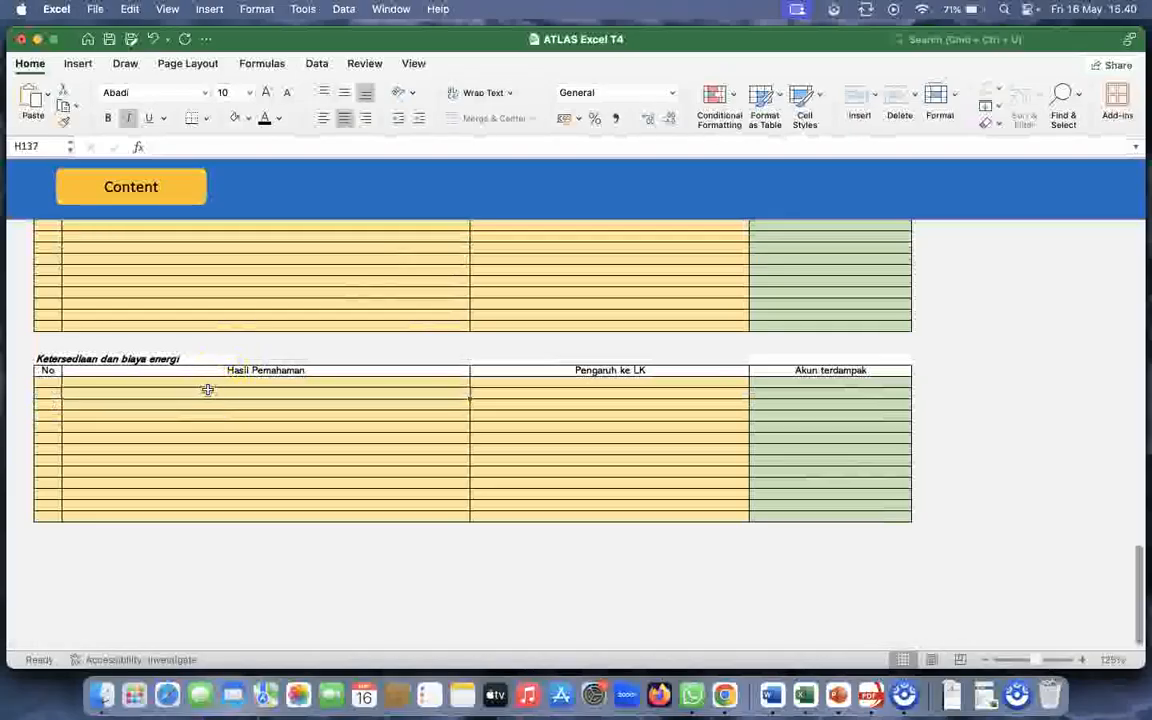
Start a hyperlink to an existing file in the first cell beneath LAMPIRAN KERTAS KERJA and open the file chooser
scroll(207, 389, "up", 10)
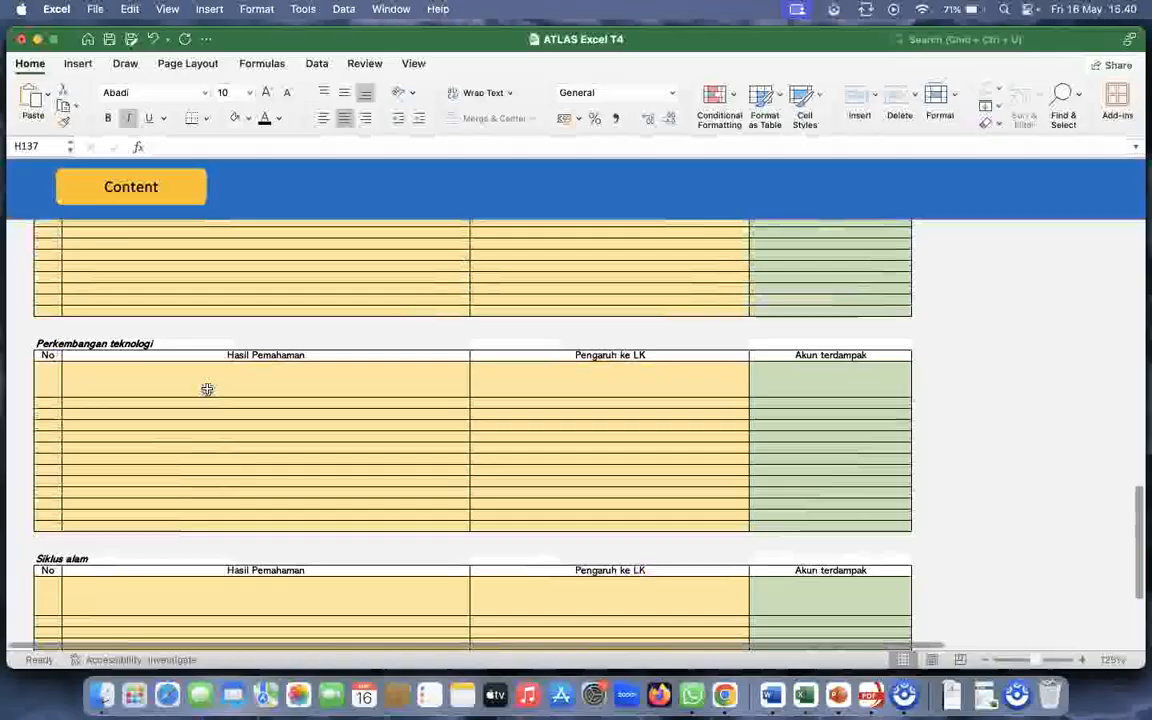
scroll(207, 389, "up", 12)
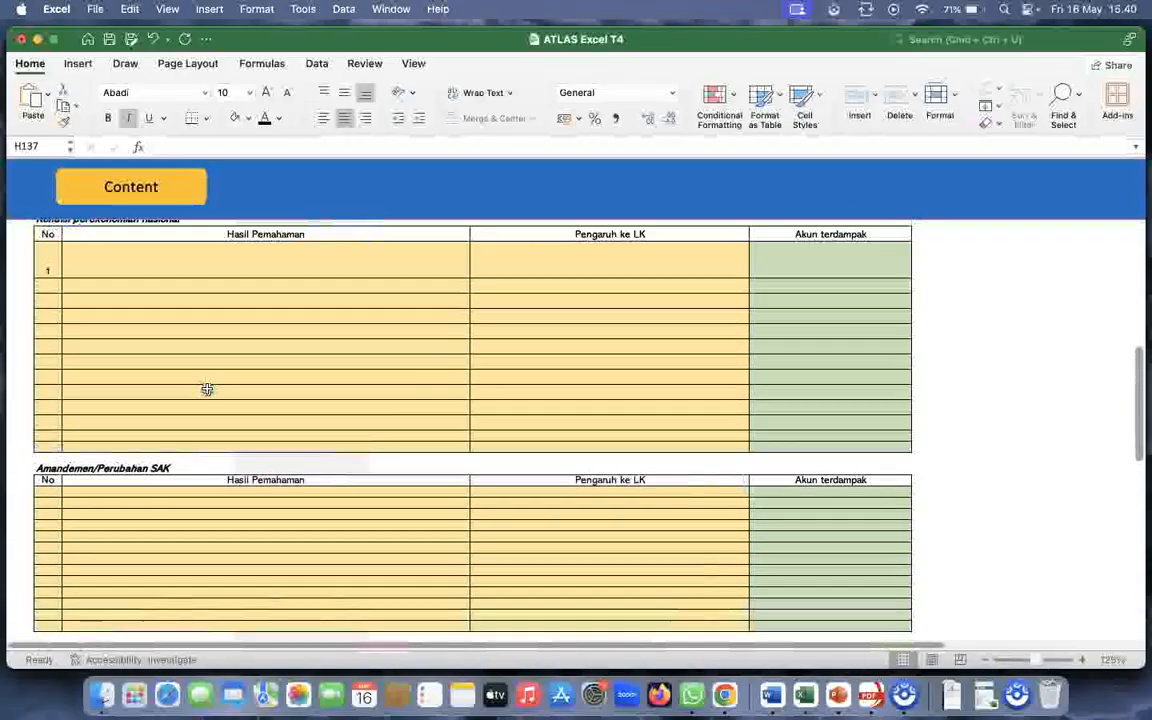
scroll(207, 389, "up", 12)
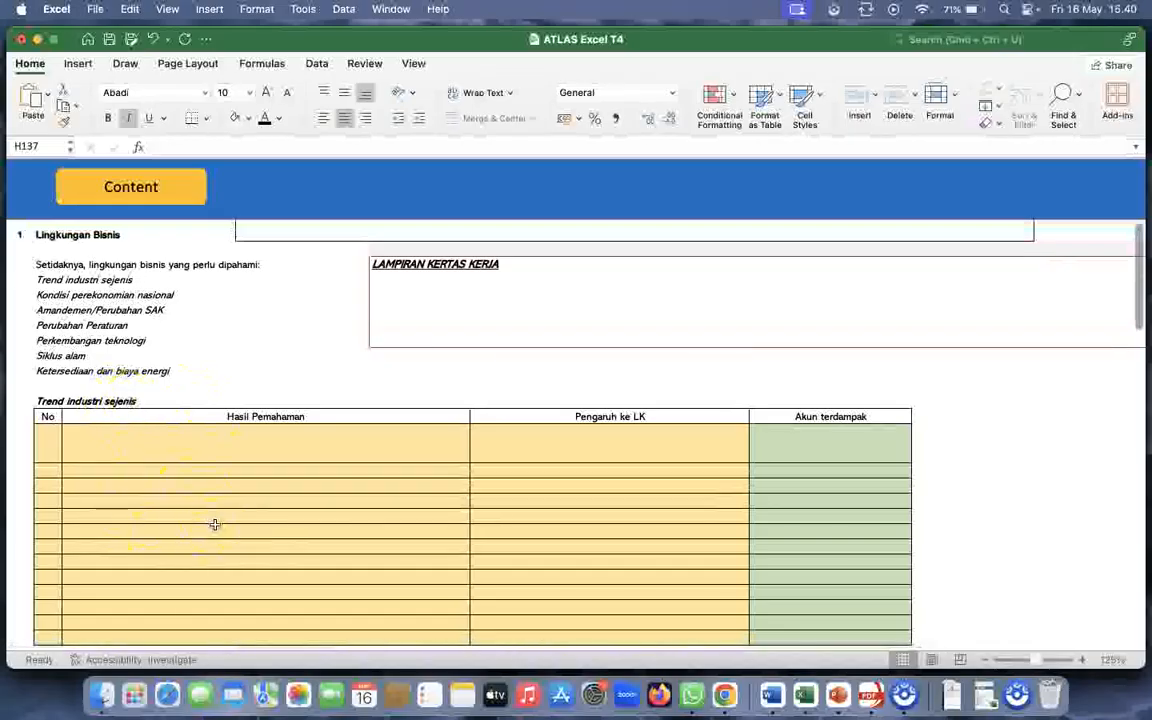
scroll(214, 524, "up", 5)
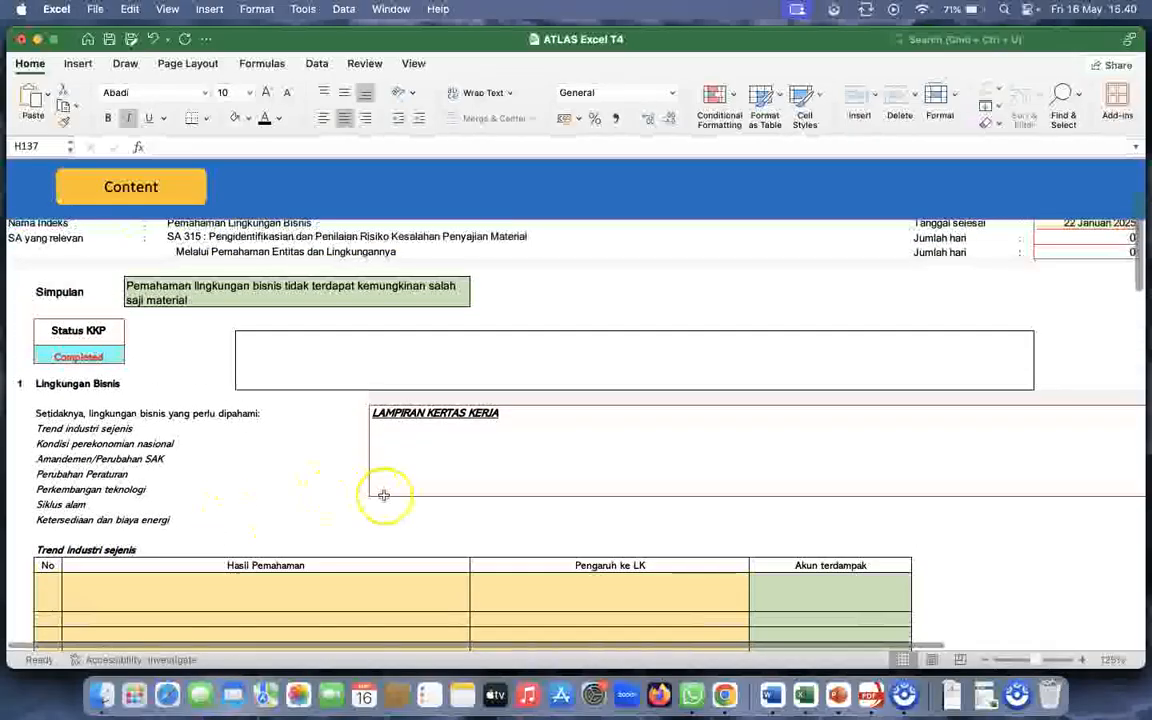
left_click(384, 429)
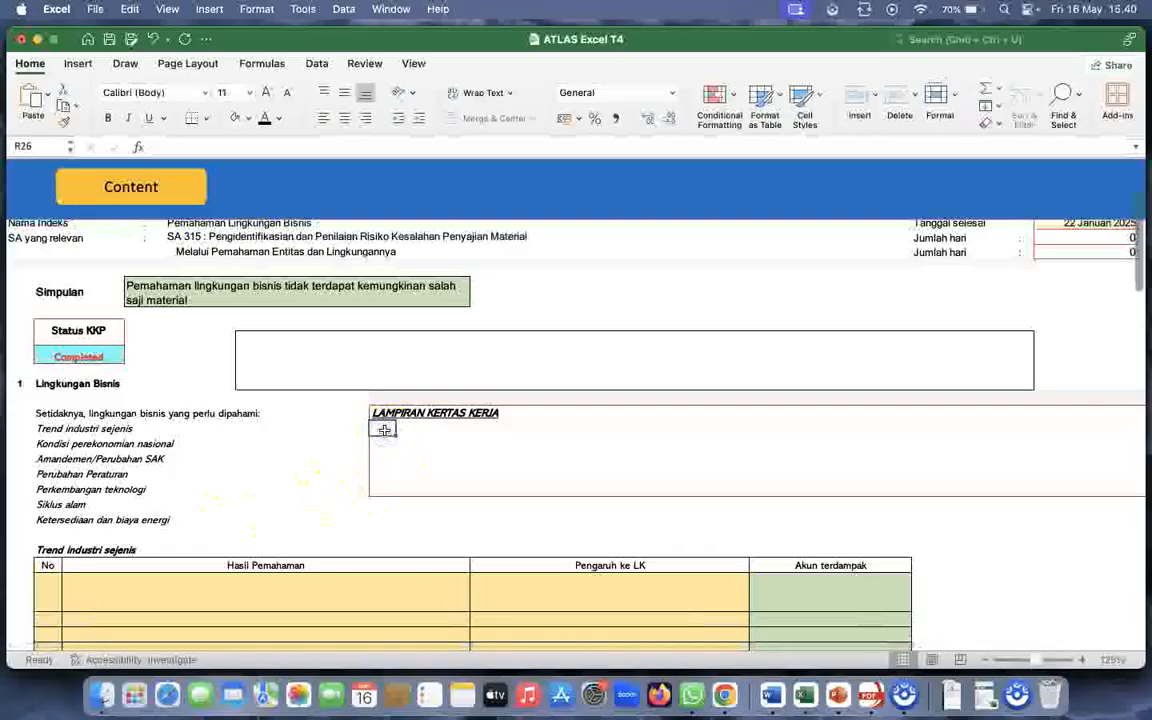
right_click(384, 429)
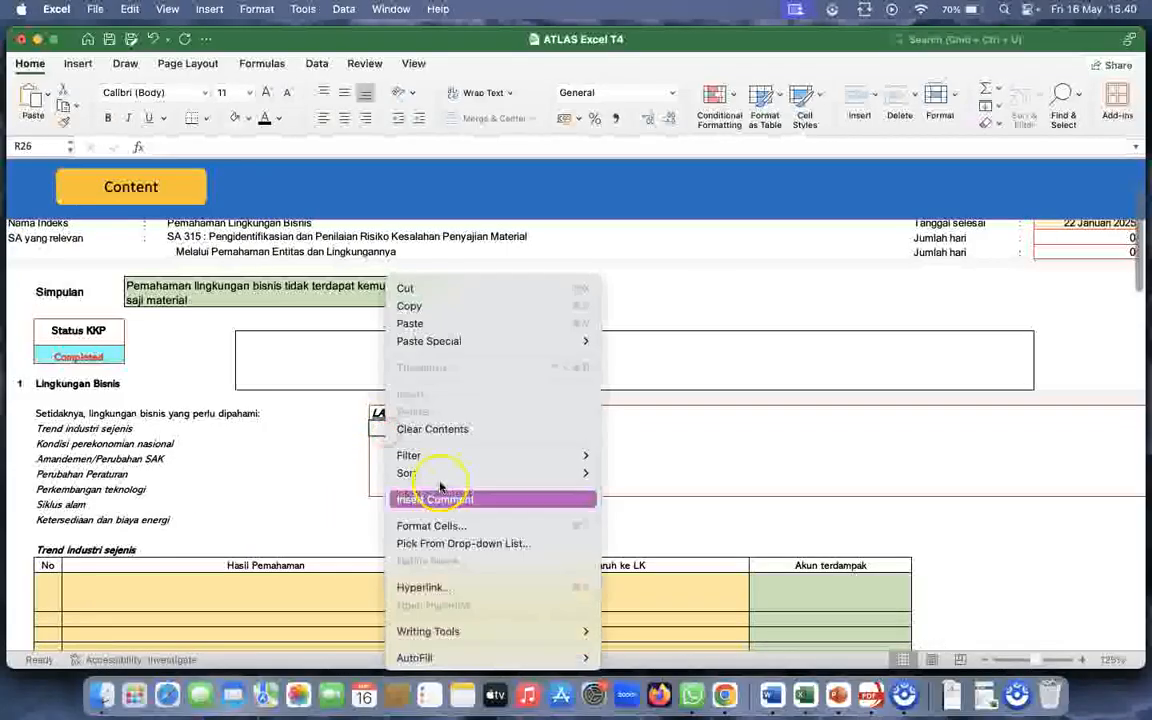
left_click(459, 587)
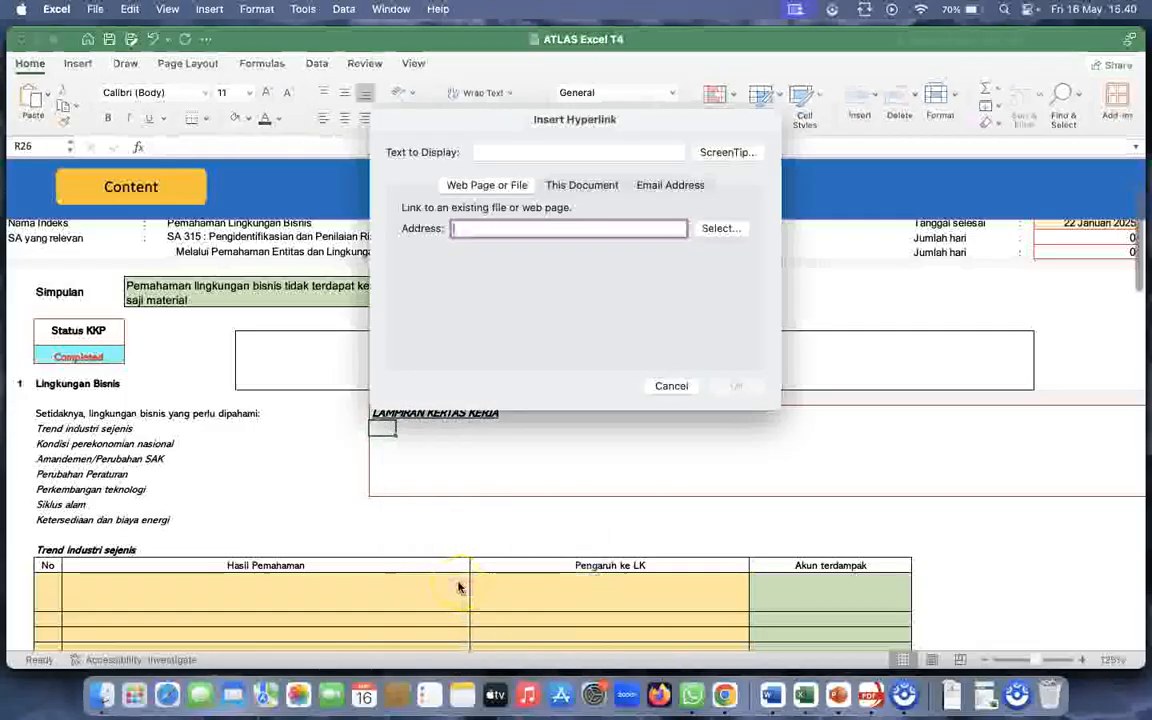
left_click(730, 229)
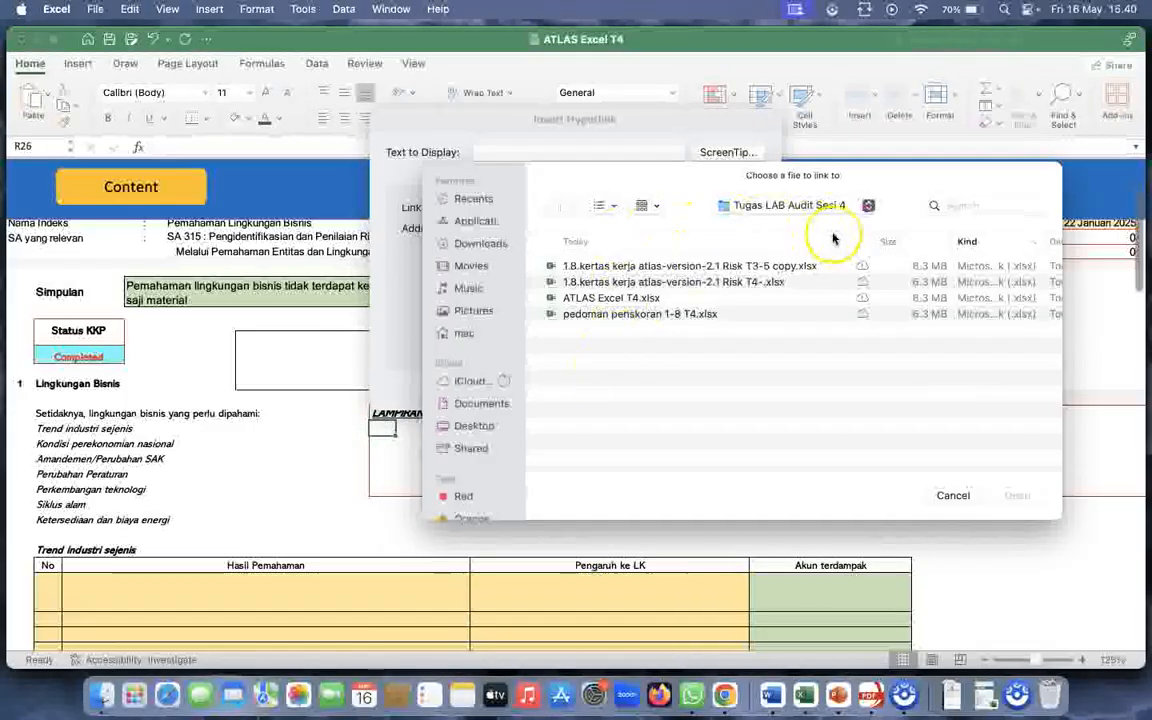
Link the cell to 1-8.Informasi Kasus 2025.1.docx from the Tugas LAB Audit Sesi 1 folder inside LAB AUDIT
left_click(869, 208)
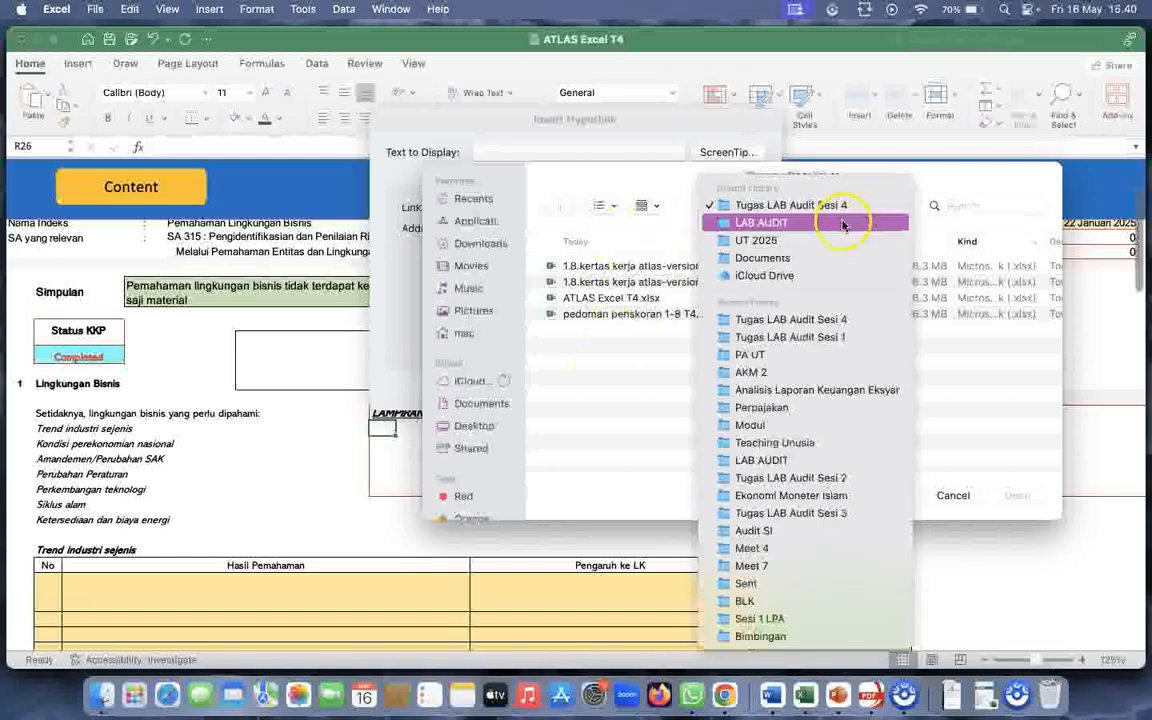
left_click(823, 224)
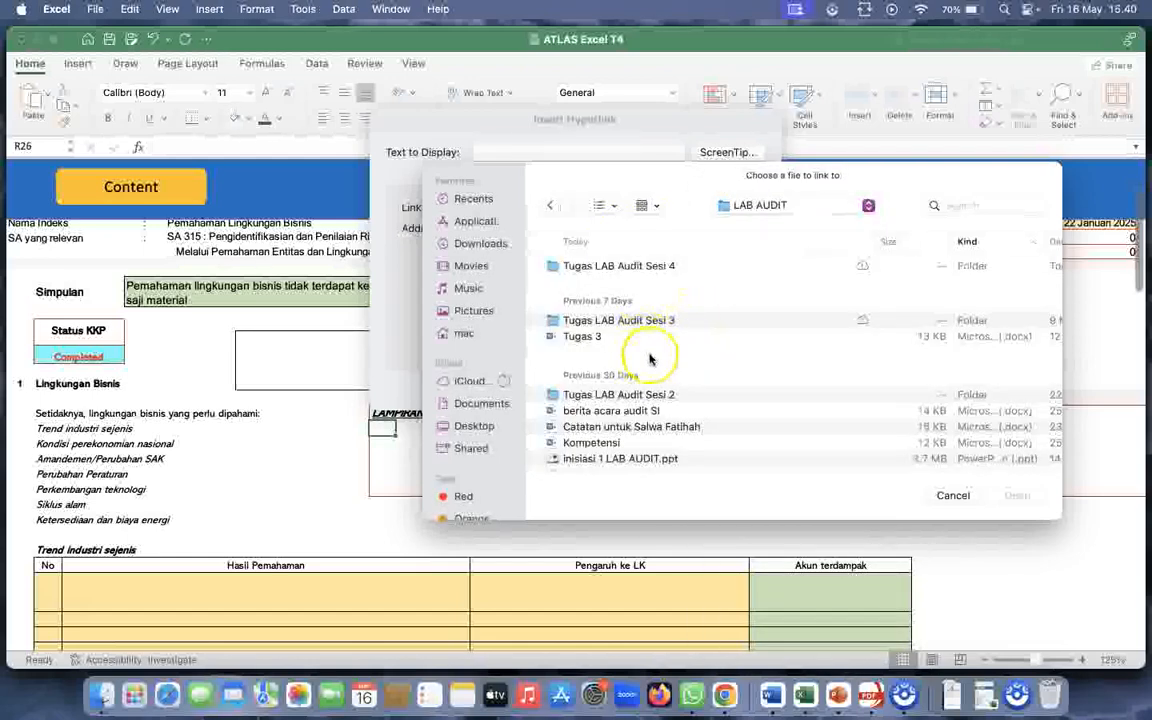
scroll(675, 348, "down", 2)
scroll(674, 340, "up", 2)
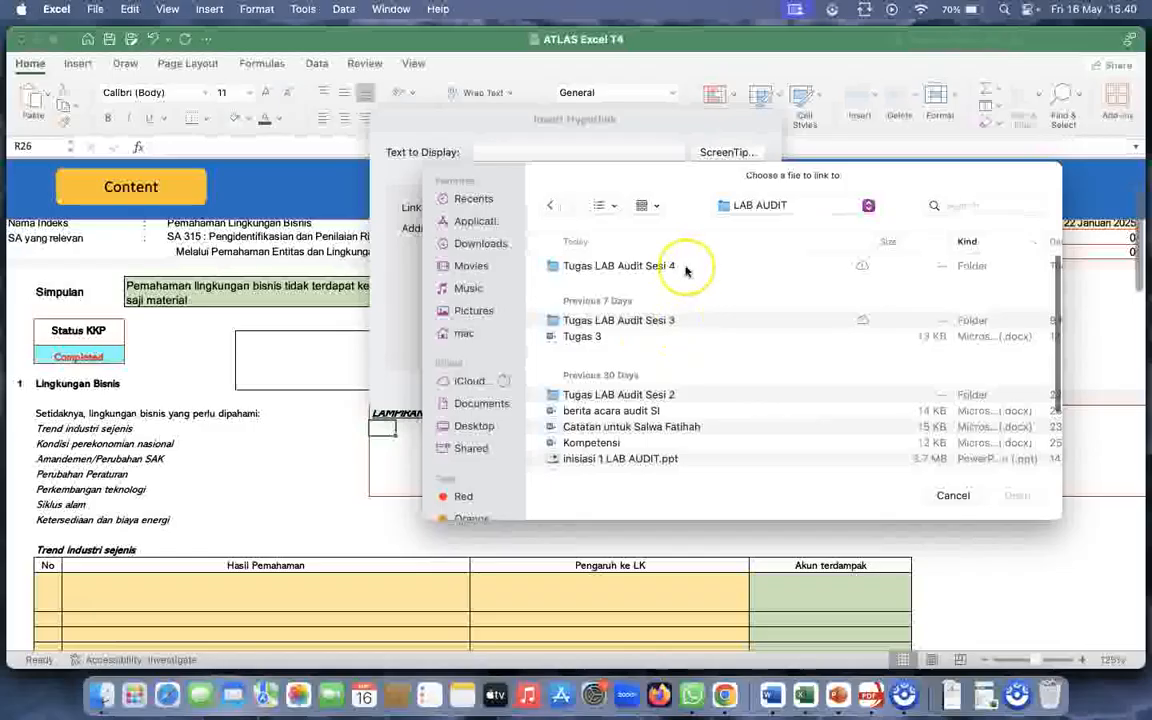
scroll(663, 411, "down", 1)
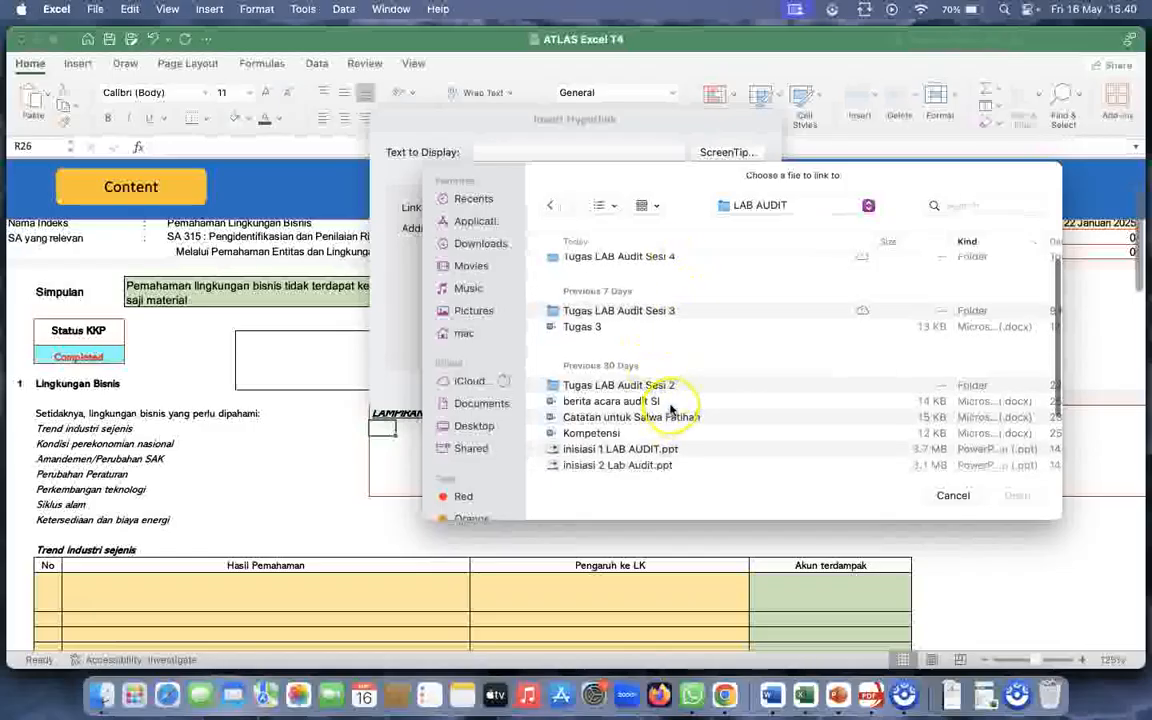
scroll(658, 395, "down", 5)
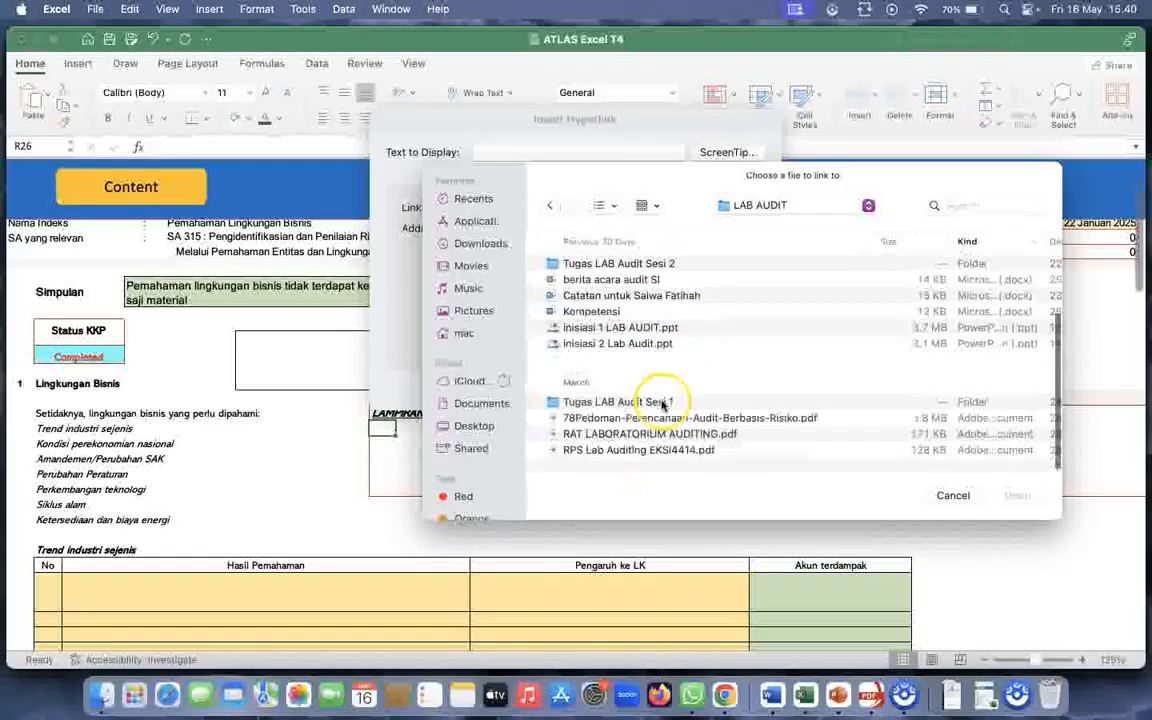
left_click(656, 408)
double_click(656, 409)
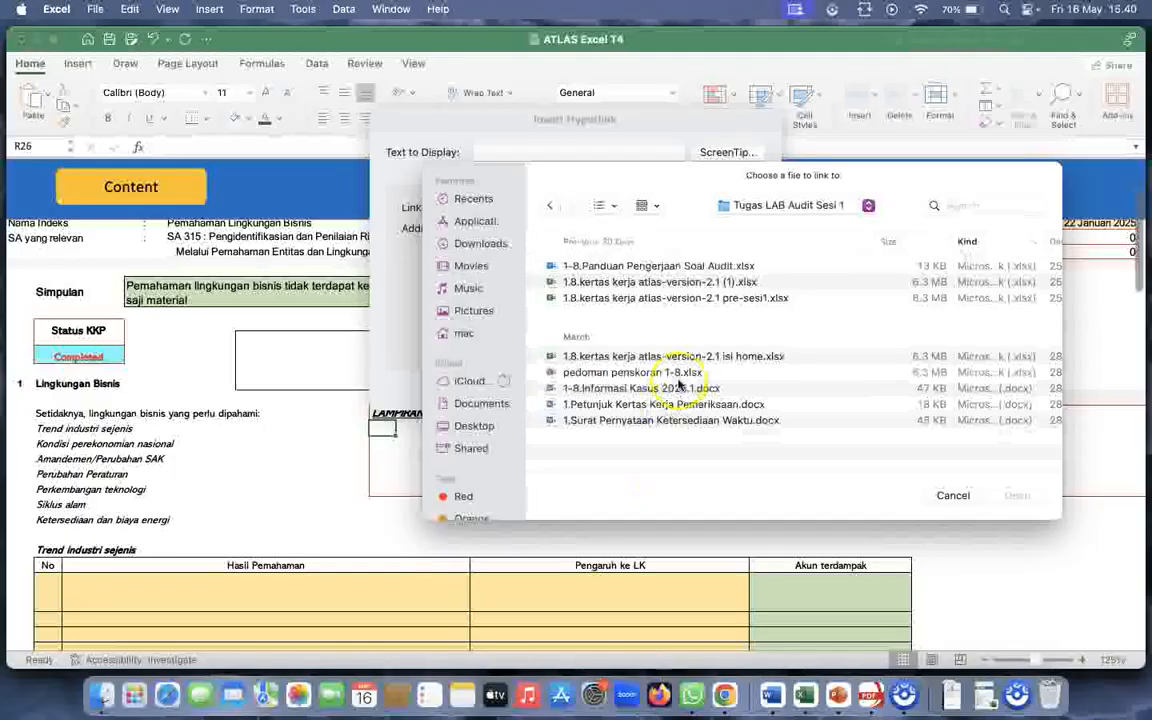
left_click(673, 388)
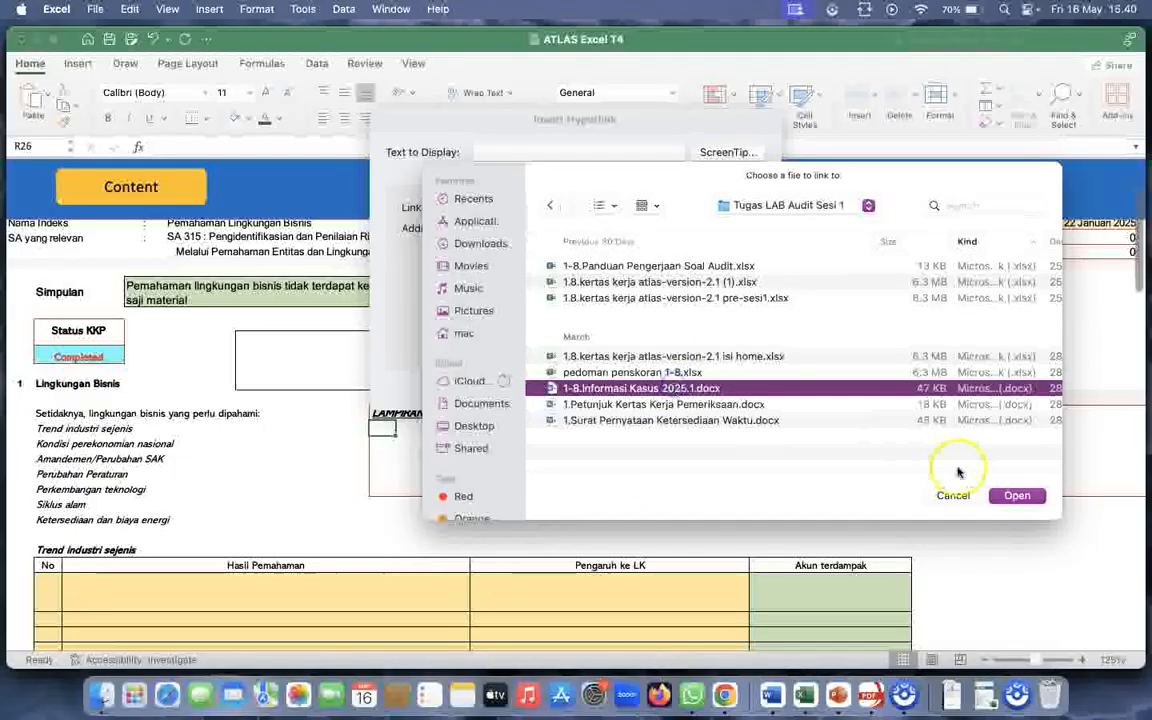
left_click(1018, 497)
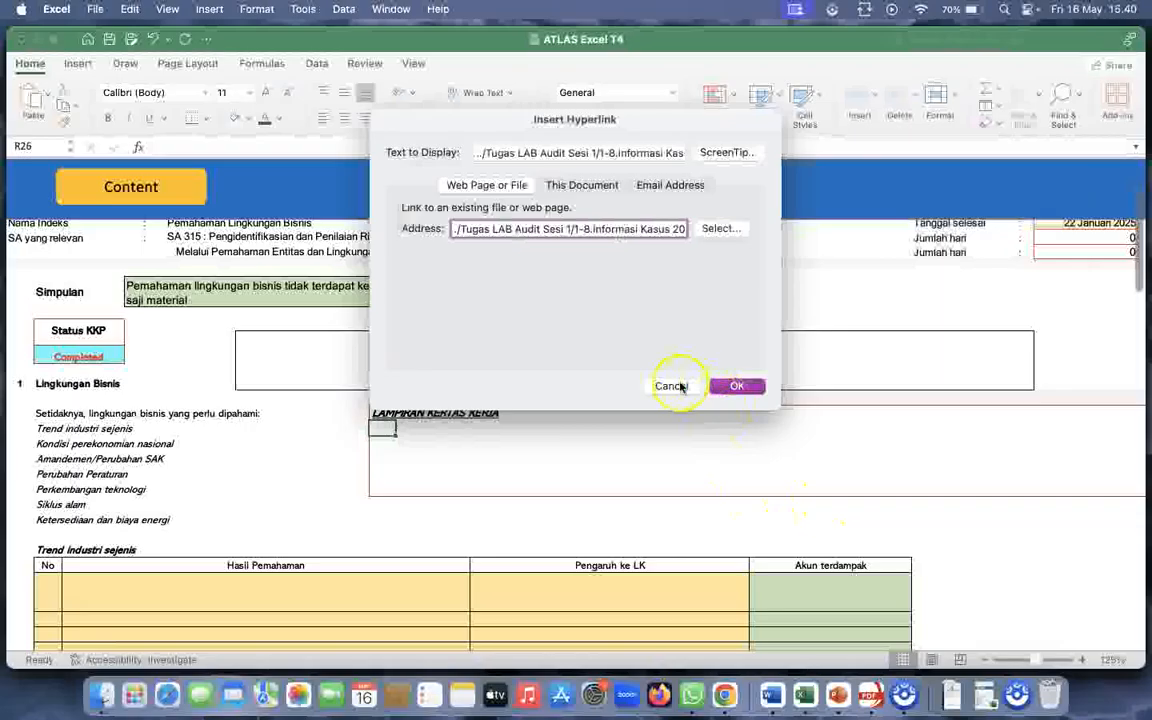
left_click(737, 386)
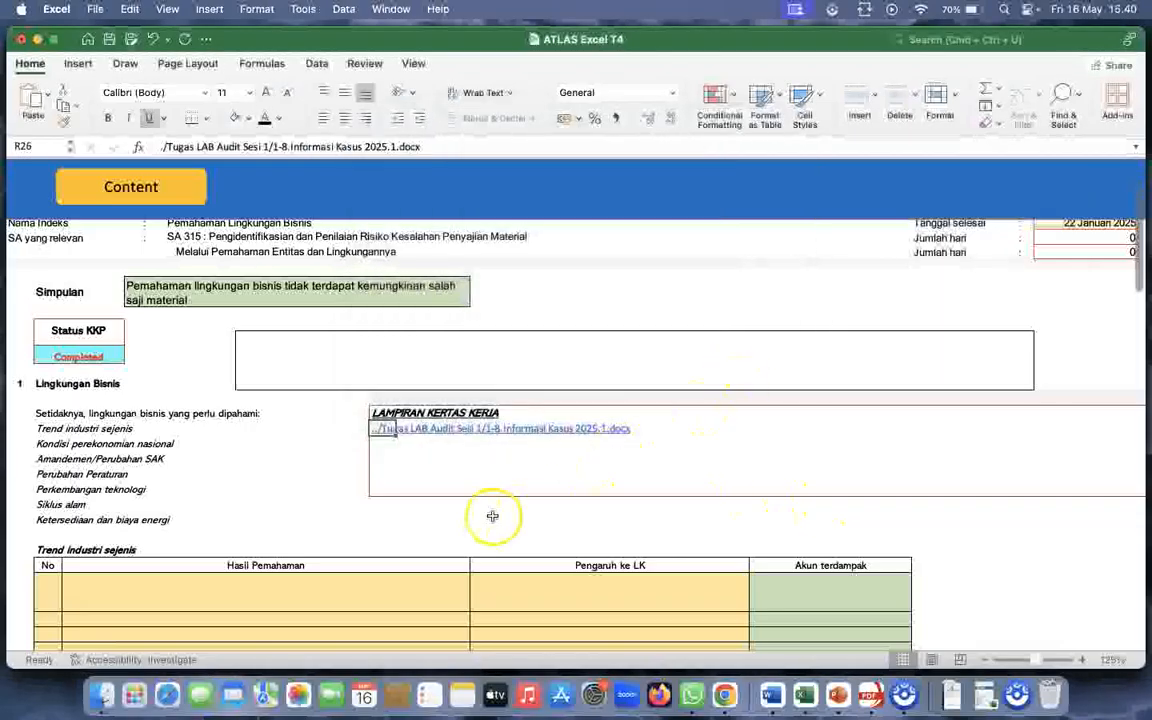
Return to the Pemahaman Entitas dan Lingkungan index and open working paper A230.6, Analisis Kelangsungan Usaha
left_click(316, 297)
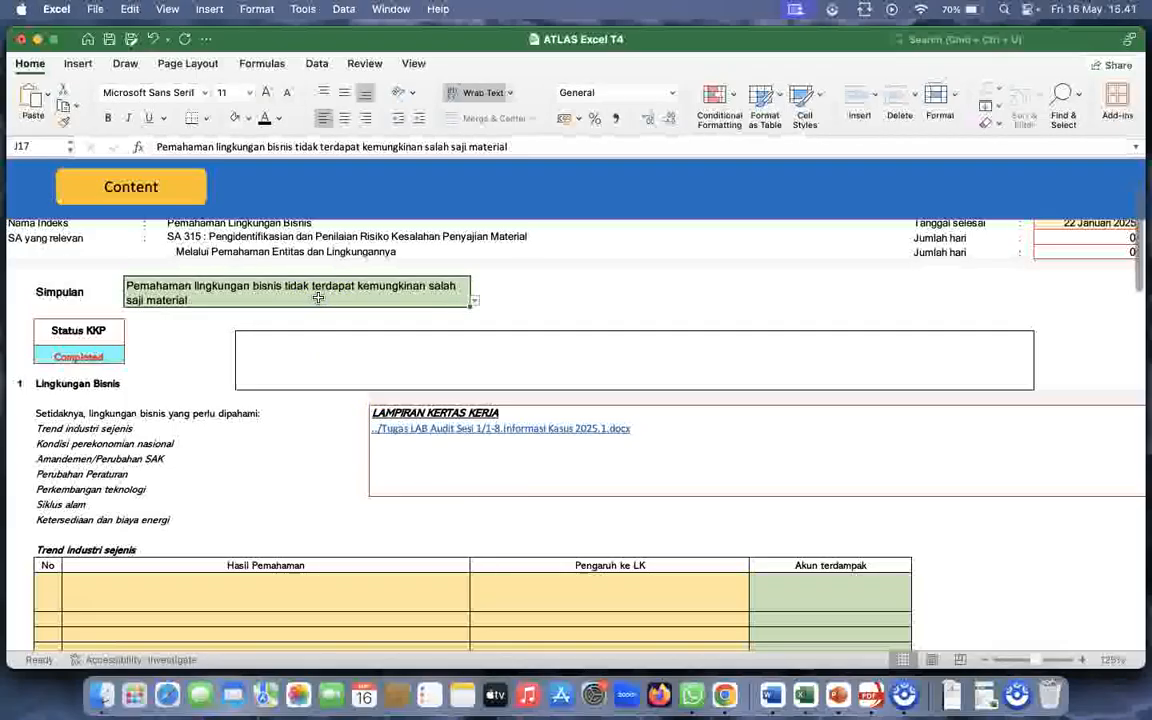
left_click(215, 298)
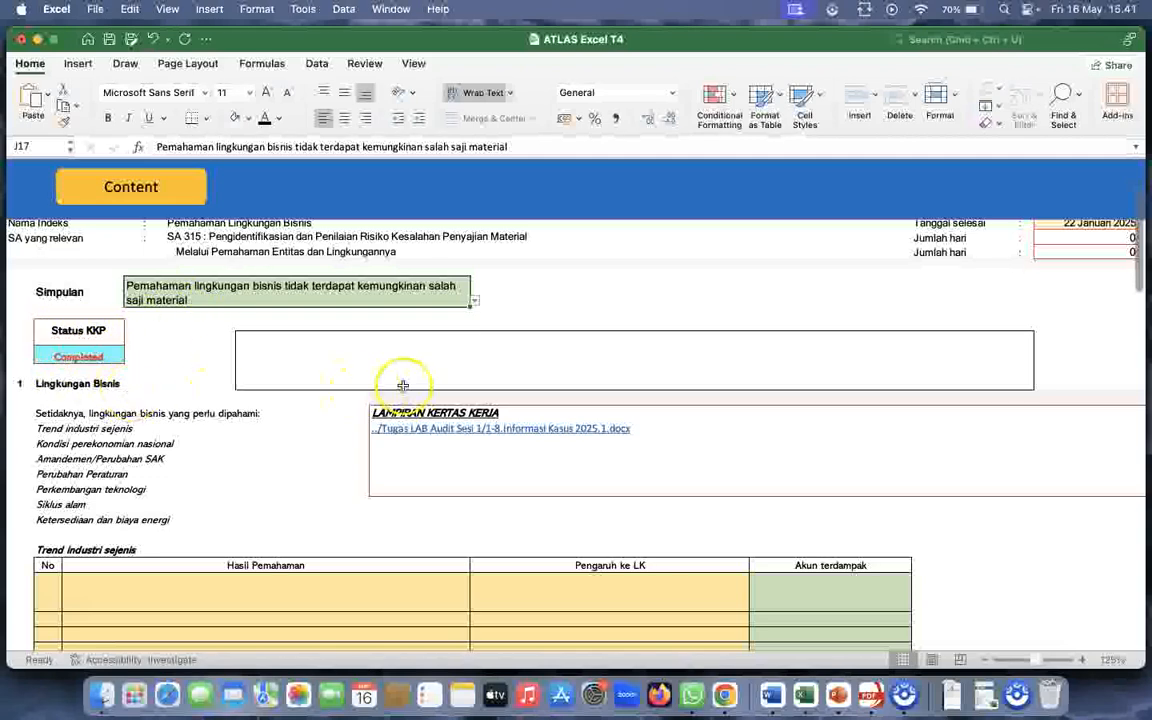
scroll(525, 379, "up", 5)
scroll(525, 379, "right", 5)
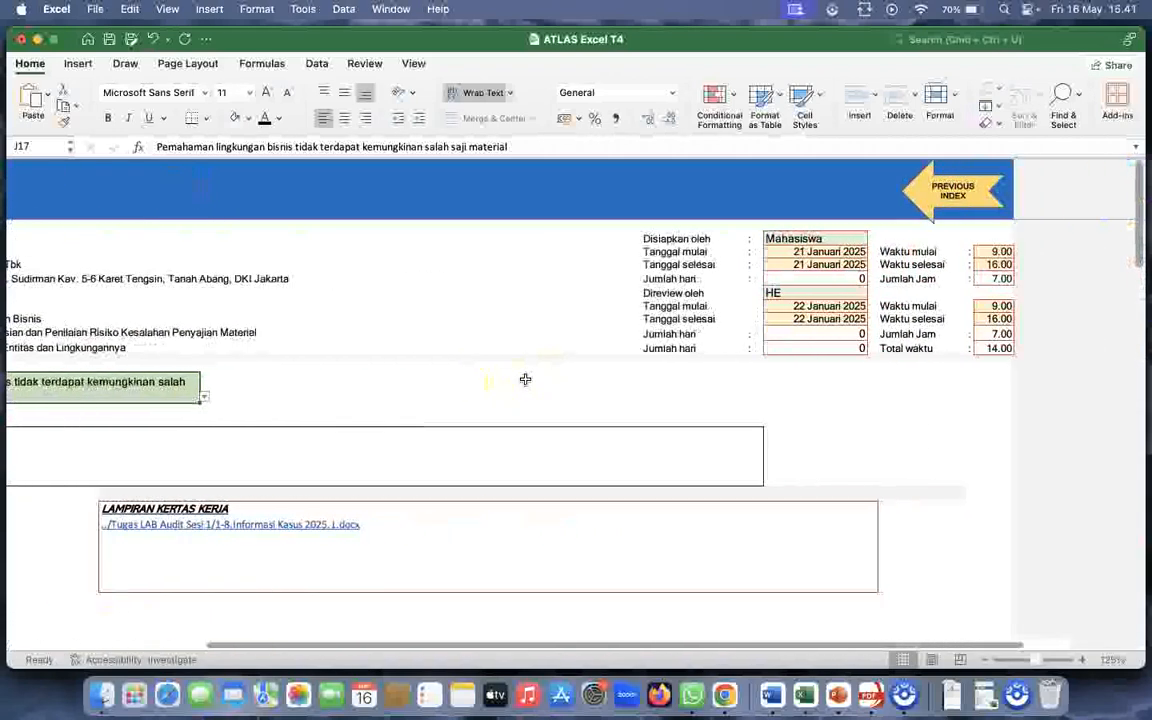
left_click(945, 196)
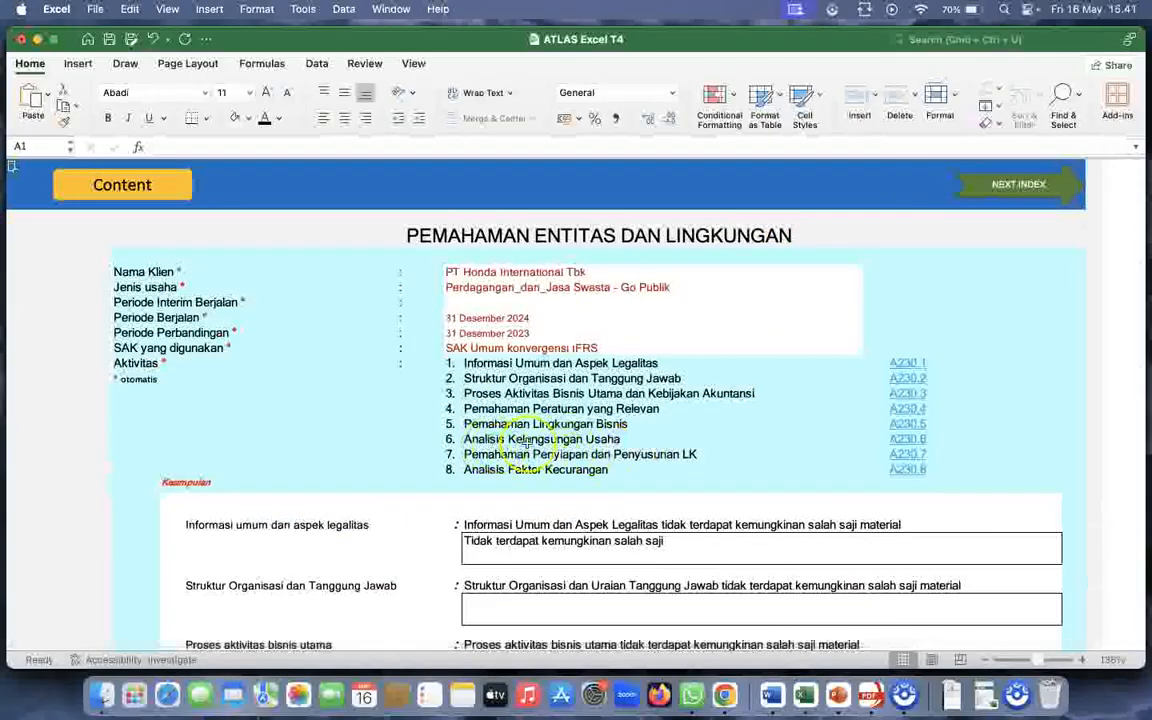
left_click(908, 441)
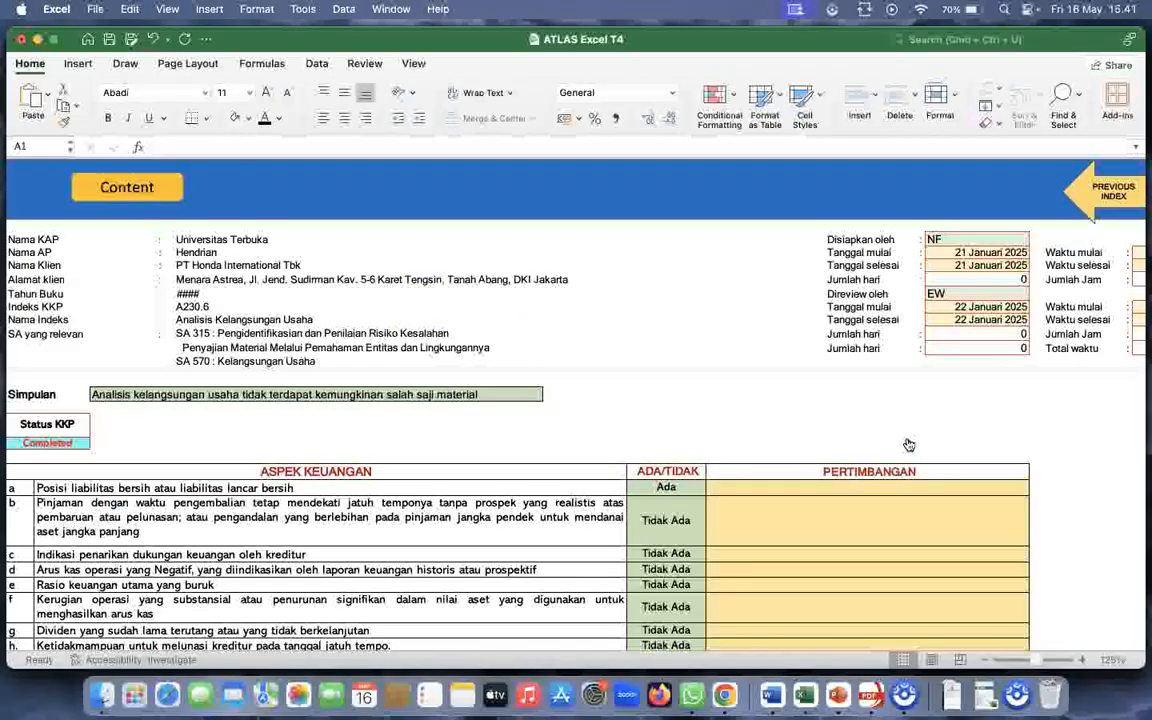
Clear the Simpulan conclusion of the Analisis Kelangsungan Usaha working paper
scroll(908, 445, "right", 3)
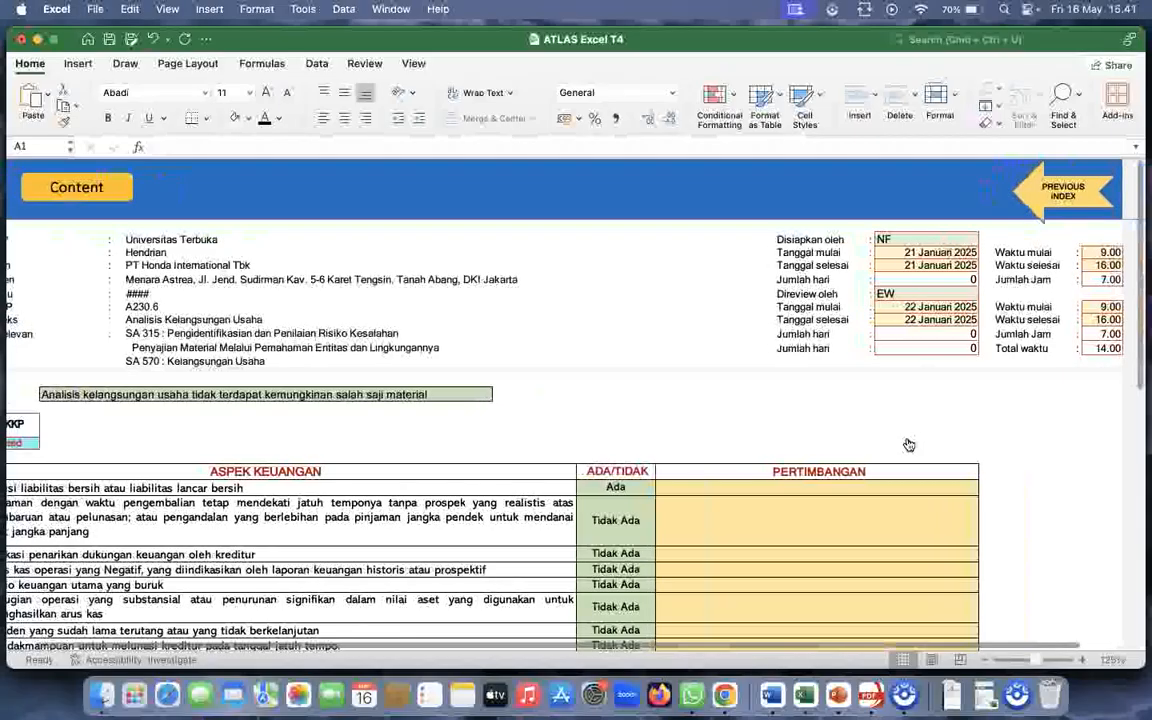
scroll(908, 445, "left", 2)
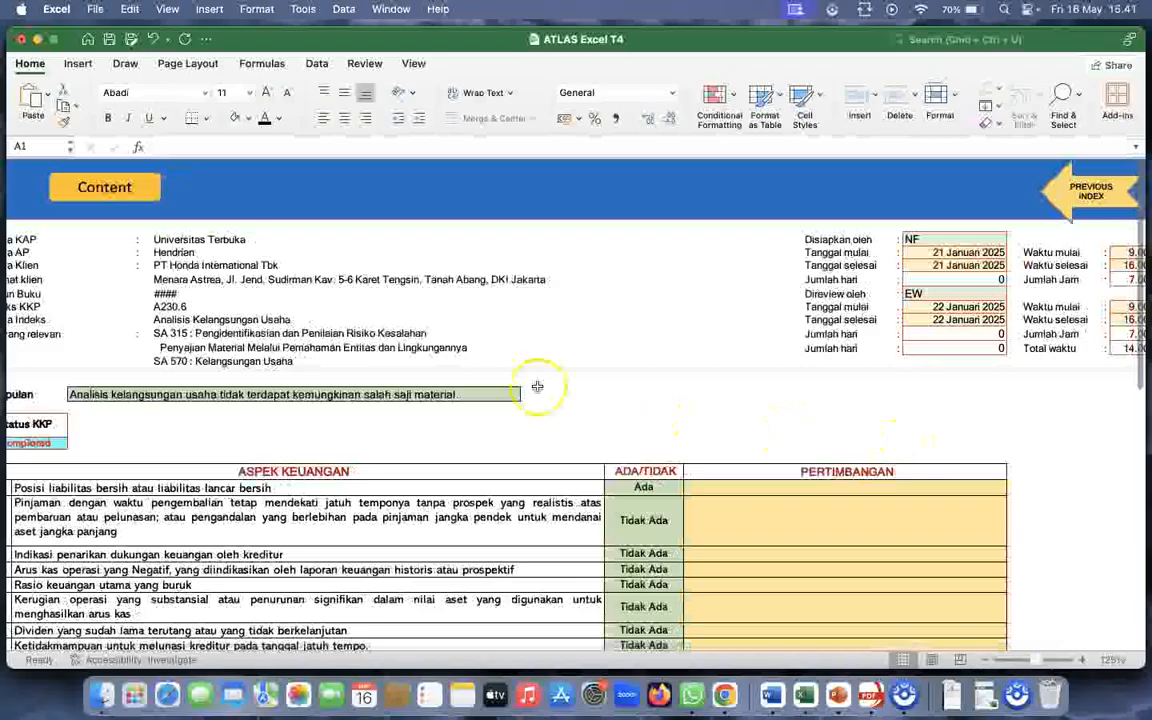
scroll(388, 376, "left", 2)
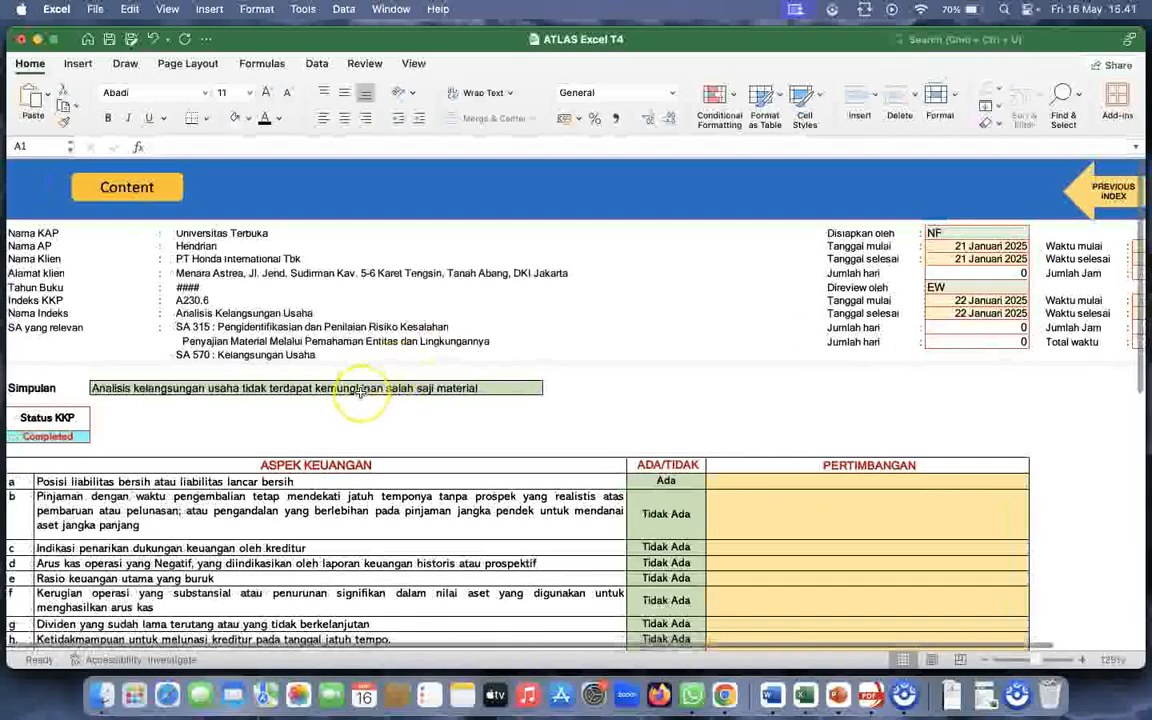
left_click(360, 393)
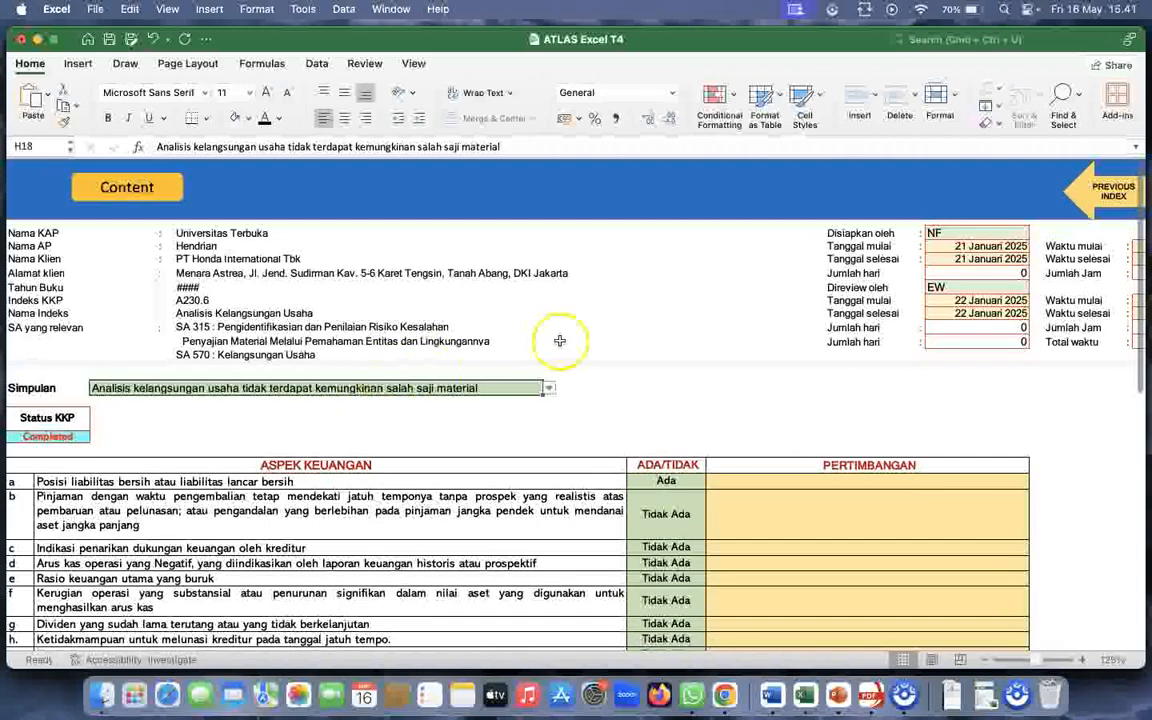
key("Delete")
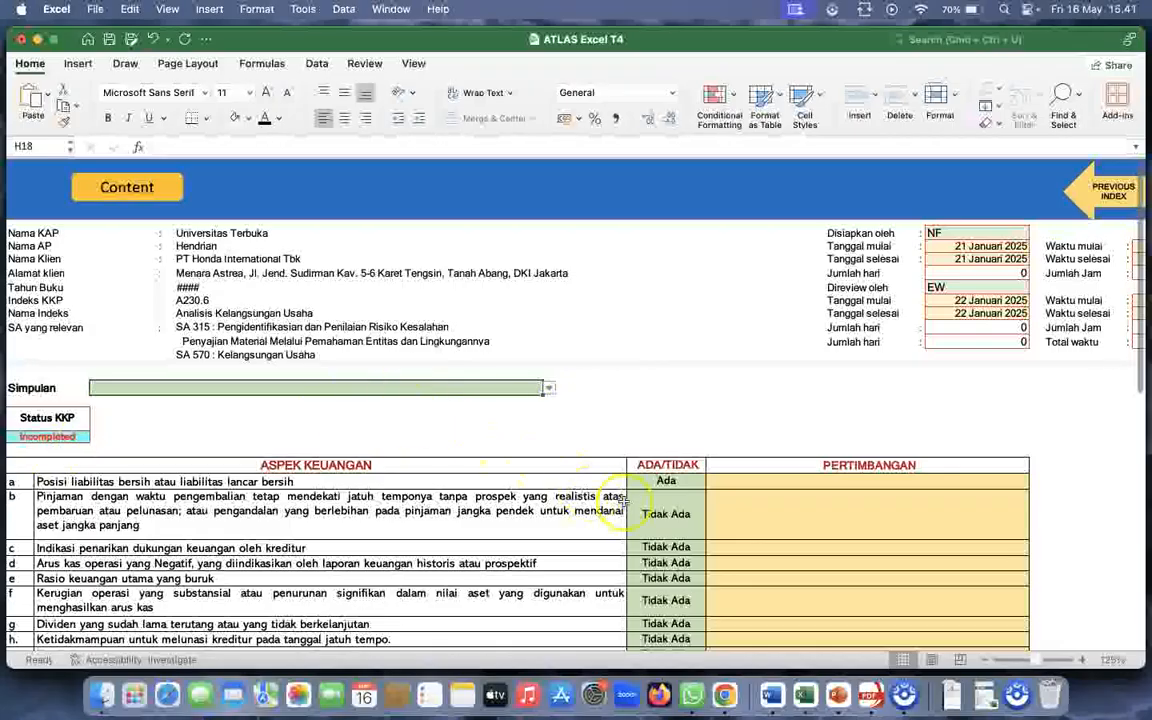
Look through the ASPEK KEUANGAN, OPERASI and LAINNYA checklists of the Analisis Kelangsungan Usaha working paper
scroll(648, 515, "down", 3)
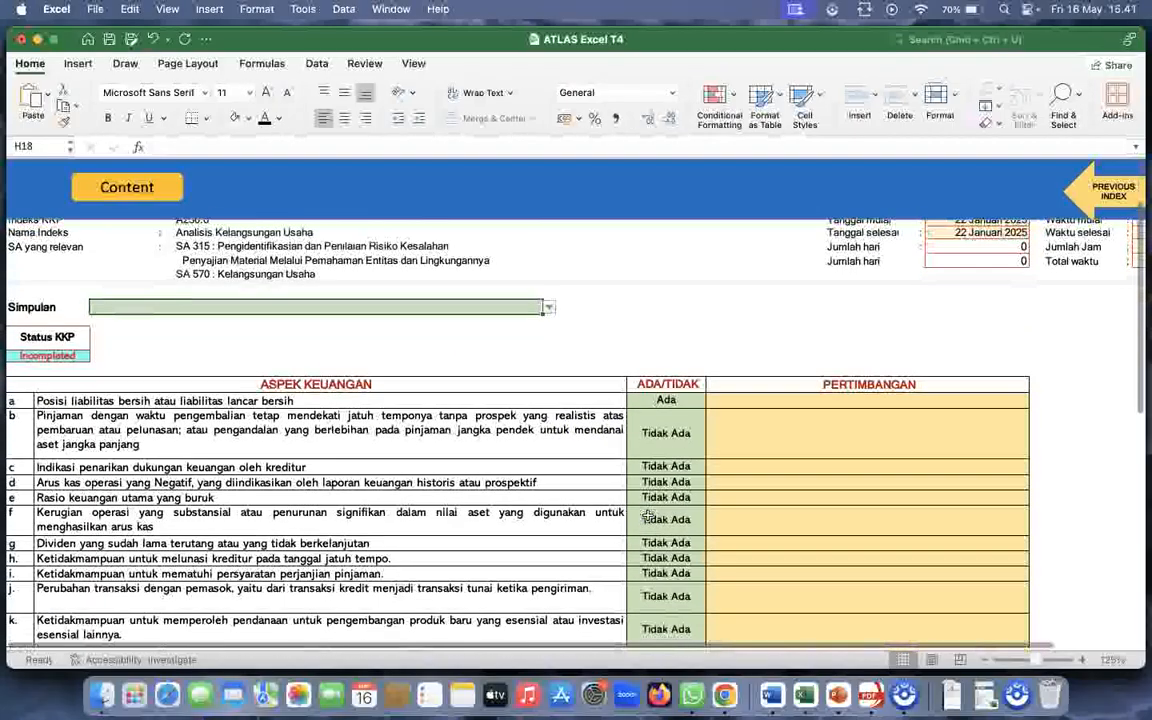
scroll(648, 515, "down", 5)
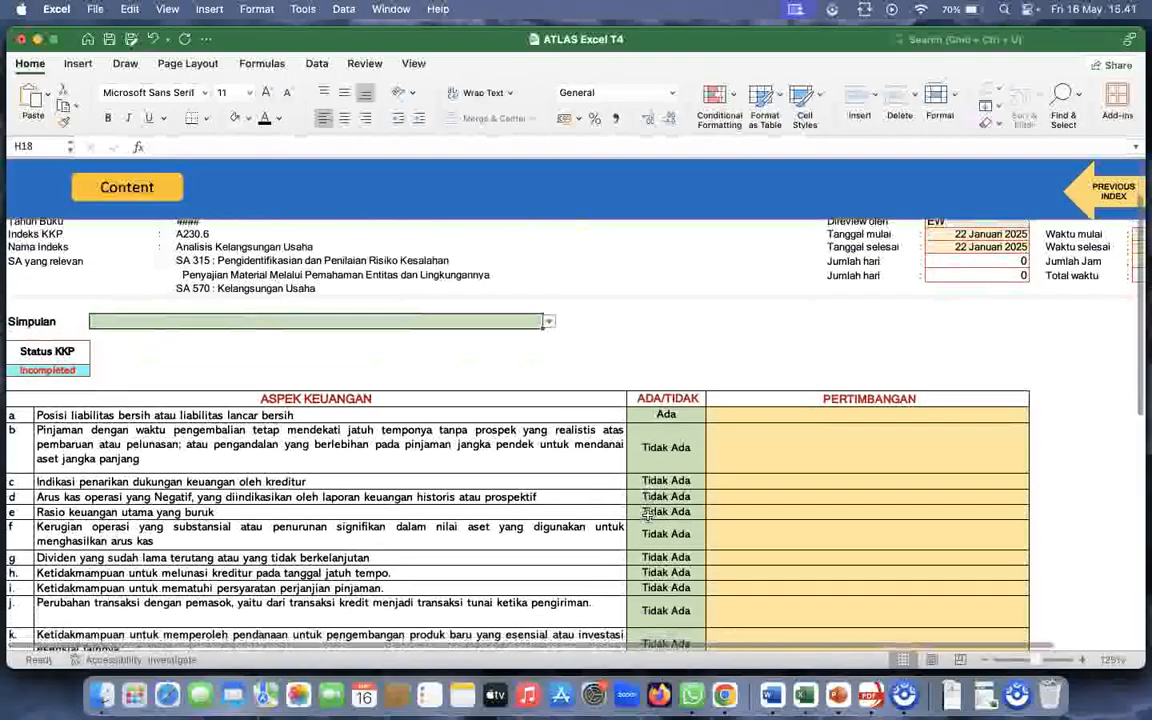
scroll(648, 515, "down", 1)
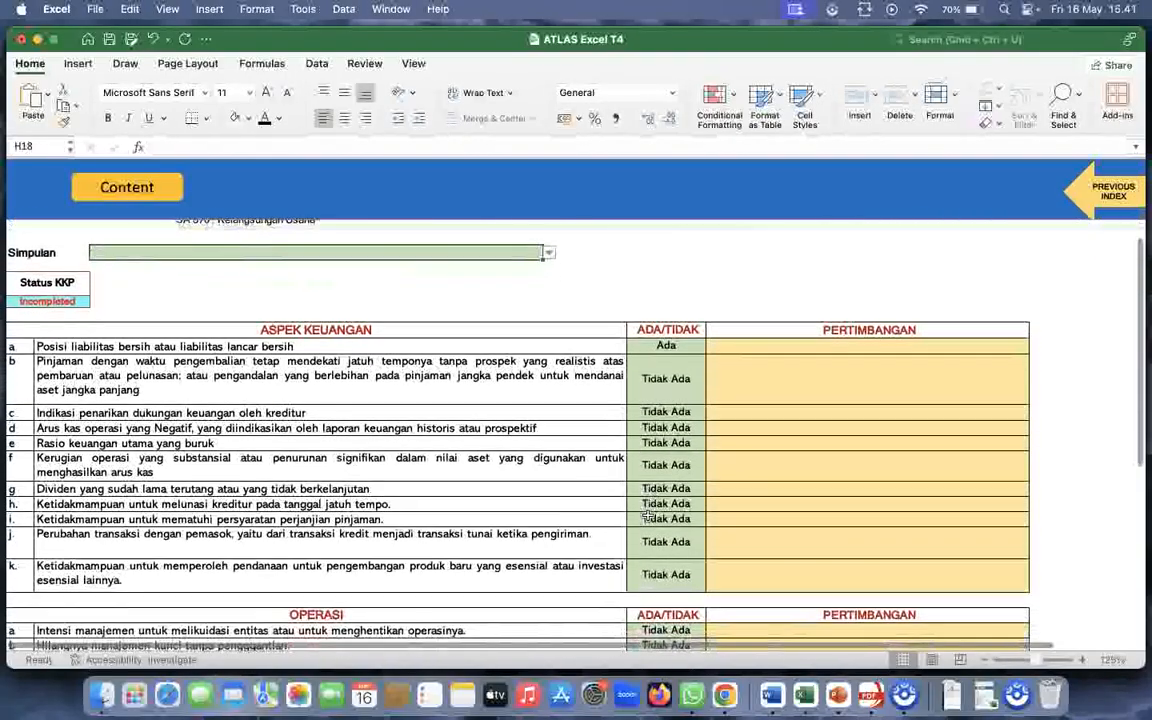
scroll(648, 515, "up", 4)
scroll(648, 515, "down", 5)
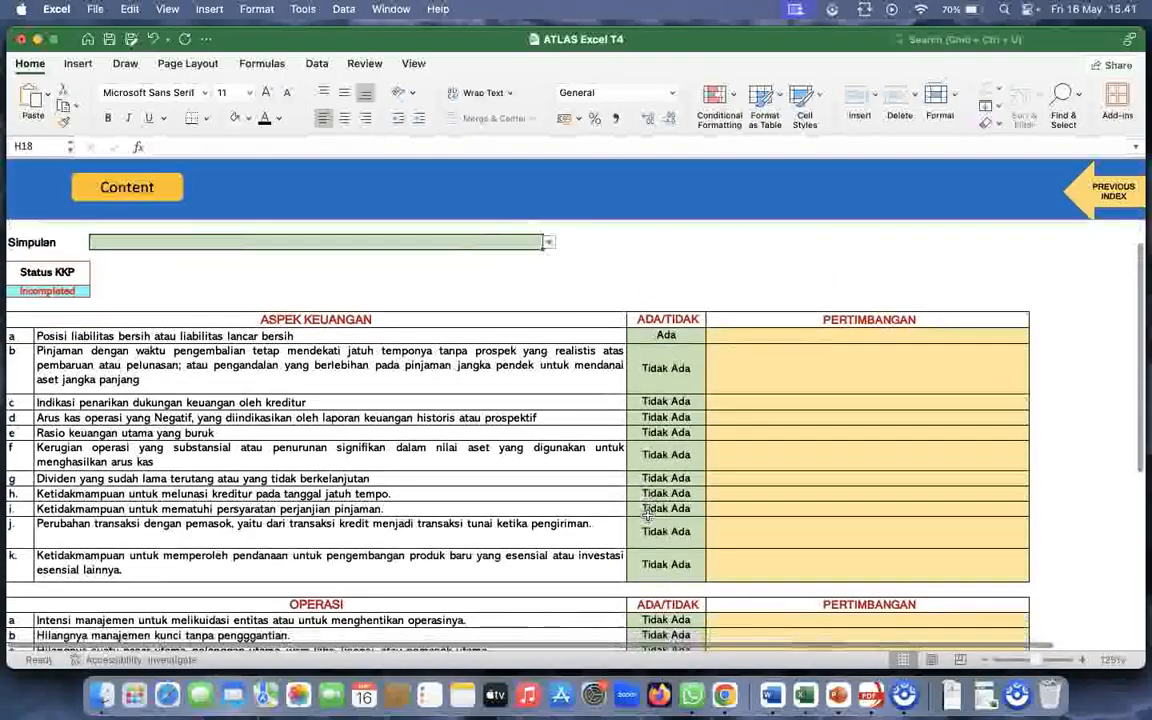
scroll(648, 515, "down", 4)
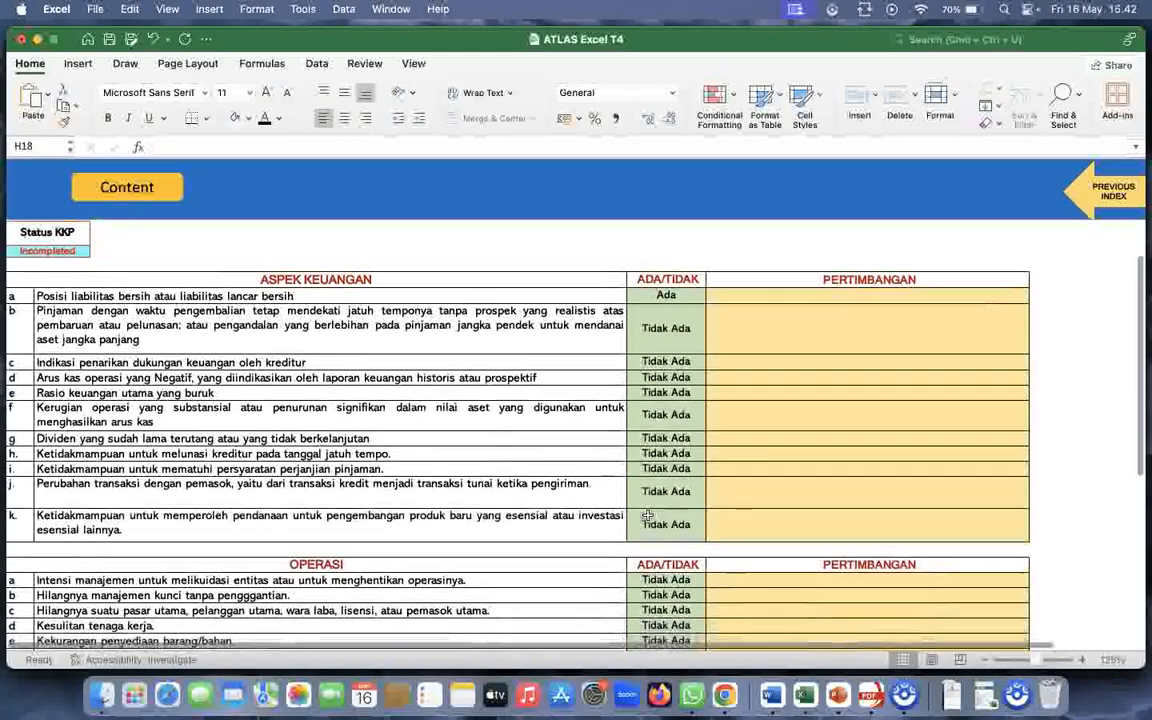
scroll(648, 515, "down", 8)
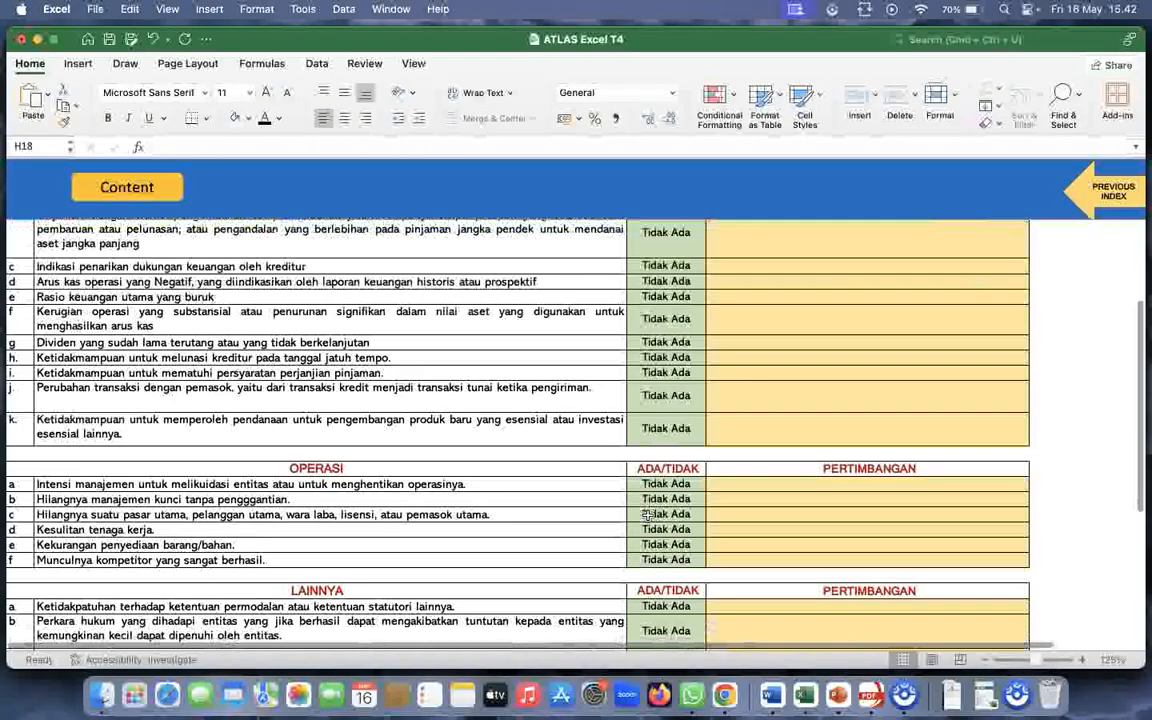
scroll(648, 515, "down", 5)
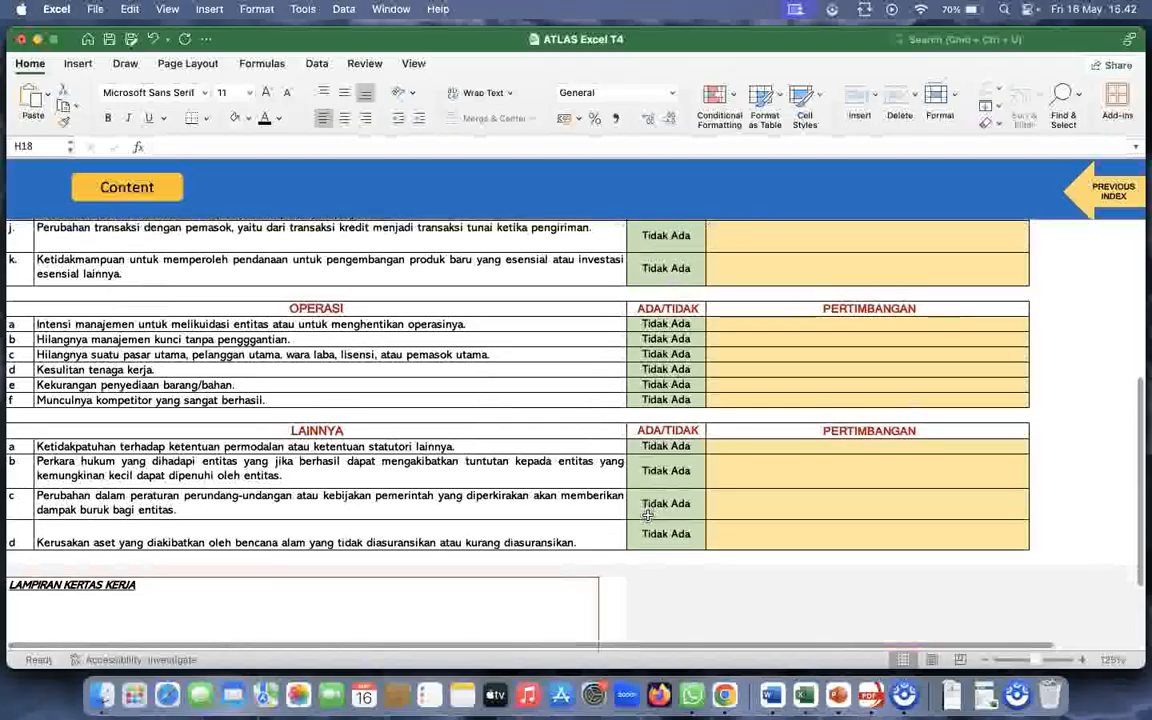
scroll(648, 515, "up", 15)
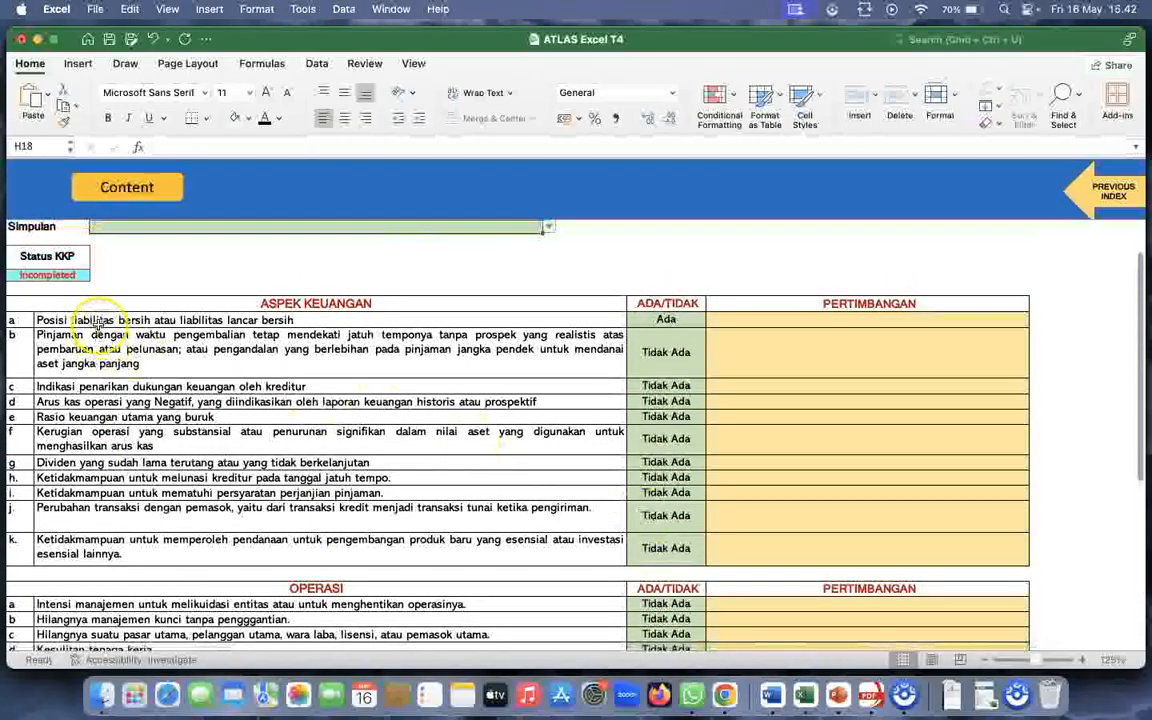
Examine items a to c under ASPEK KEUANGAN with their ADA/TIDAK answers, and read on through OPERASI and LAINNYA
left_click(103, 320)
left_click(45, 320)
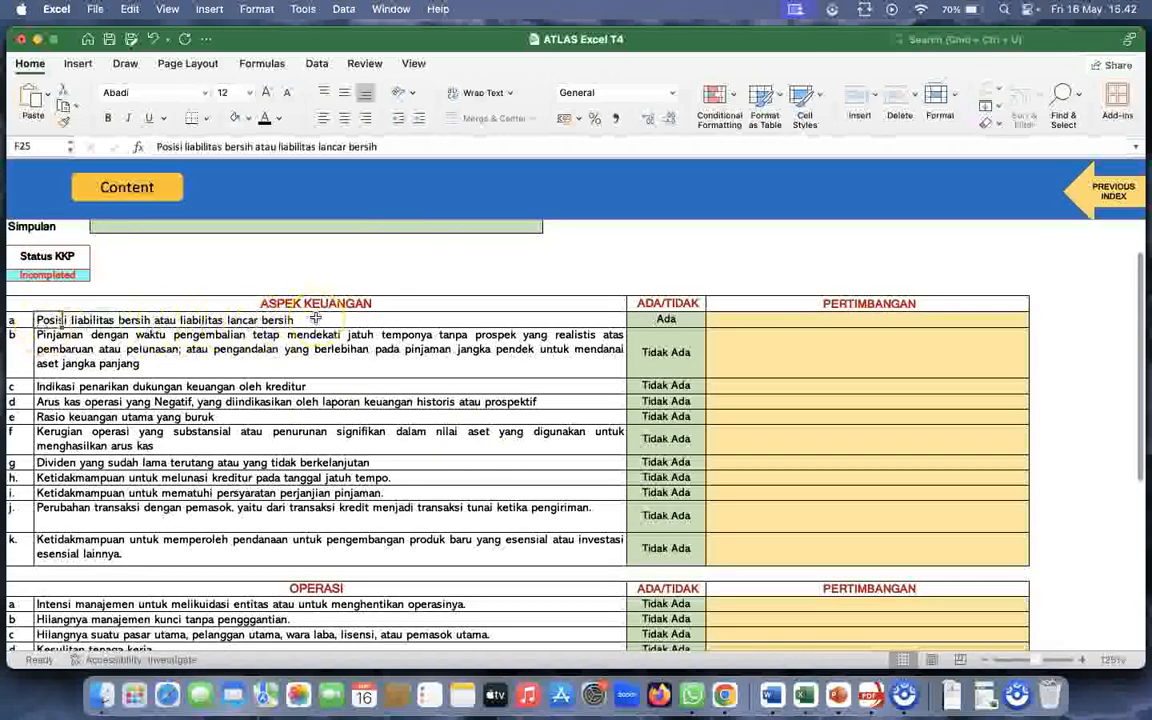
left_click(693, 319)
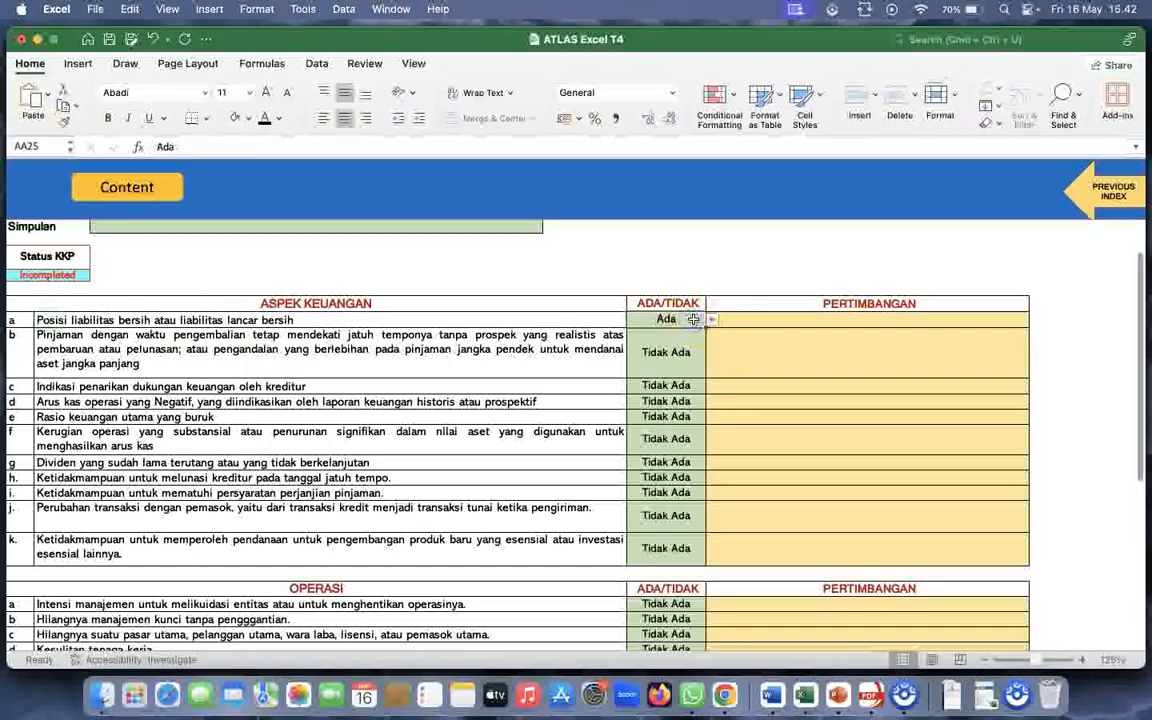
left_click(474, 365)
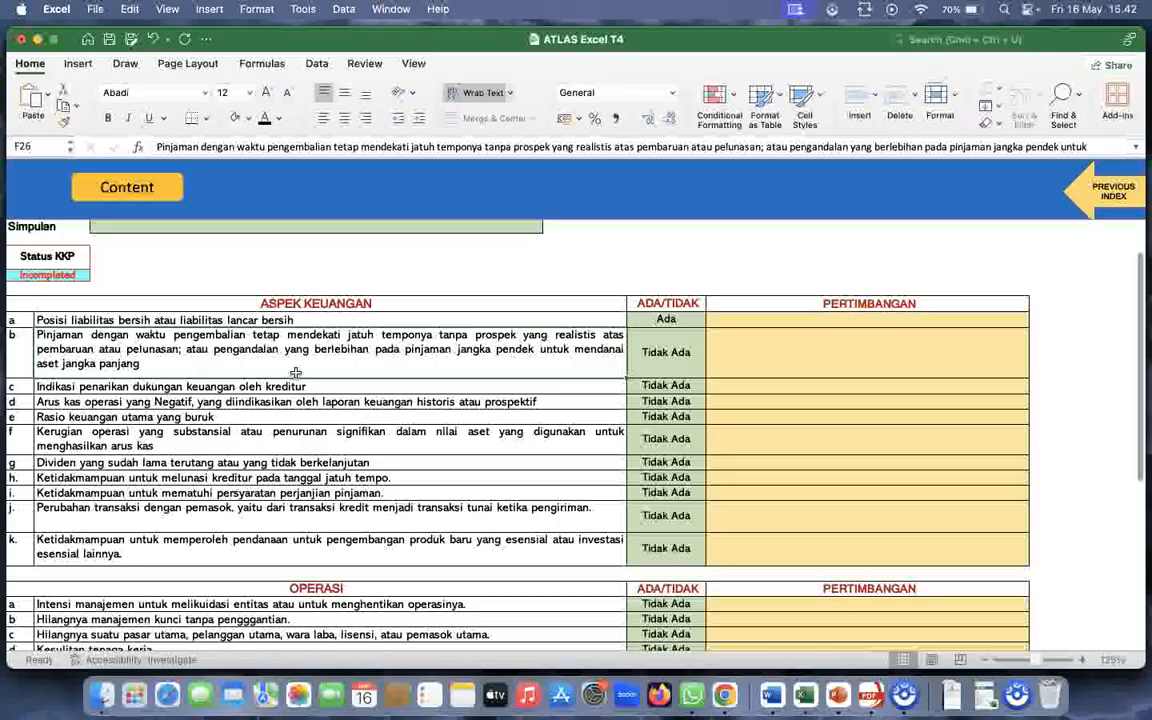
left_click(675, 362)
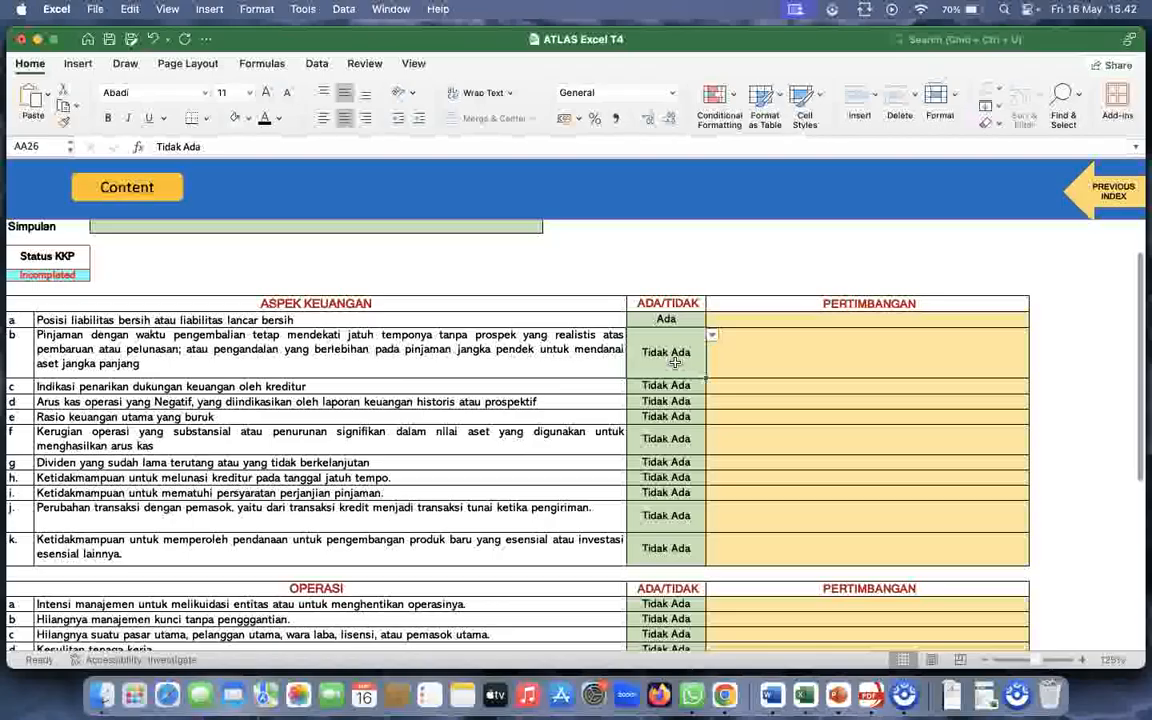
left_click(262, 385)
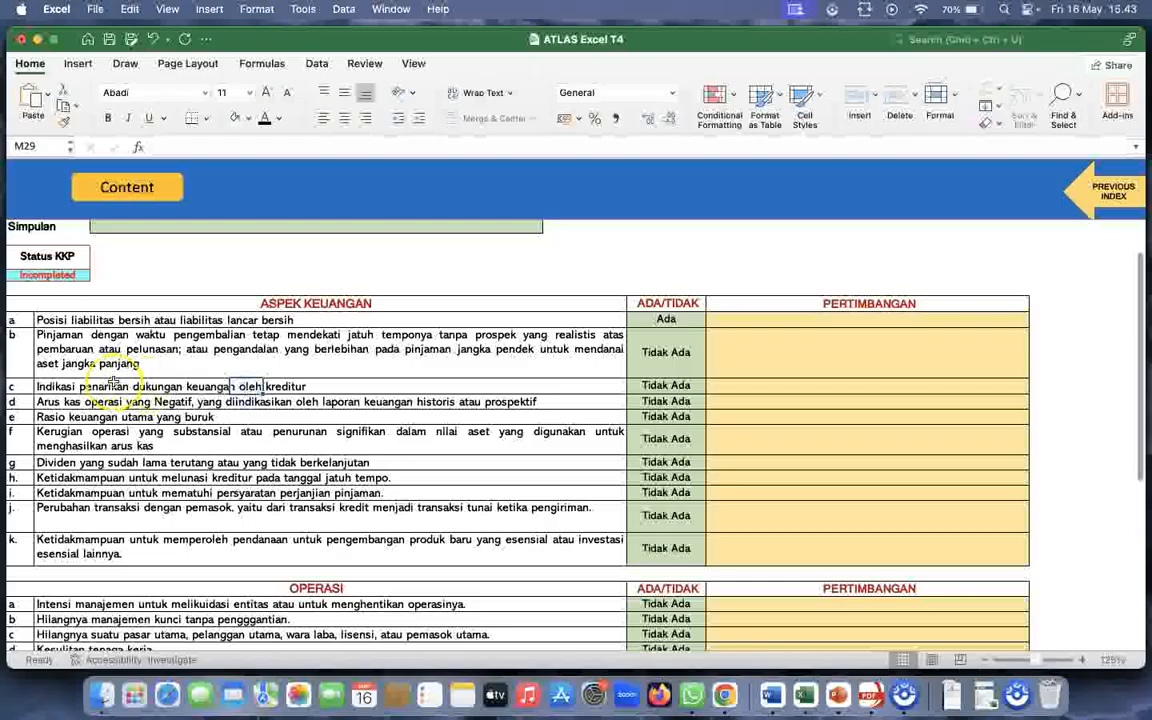
left_click(47, 385)
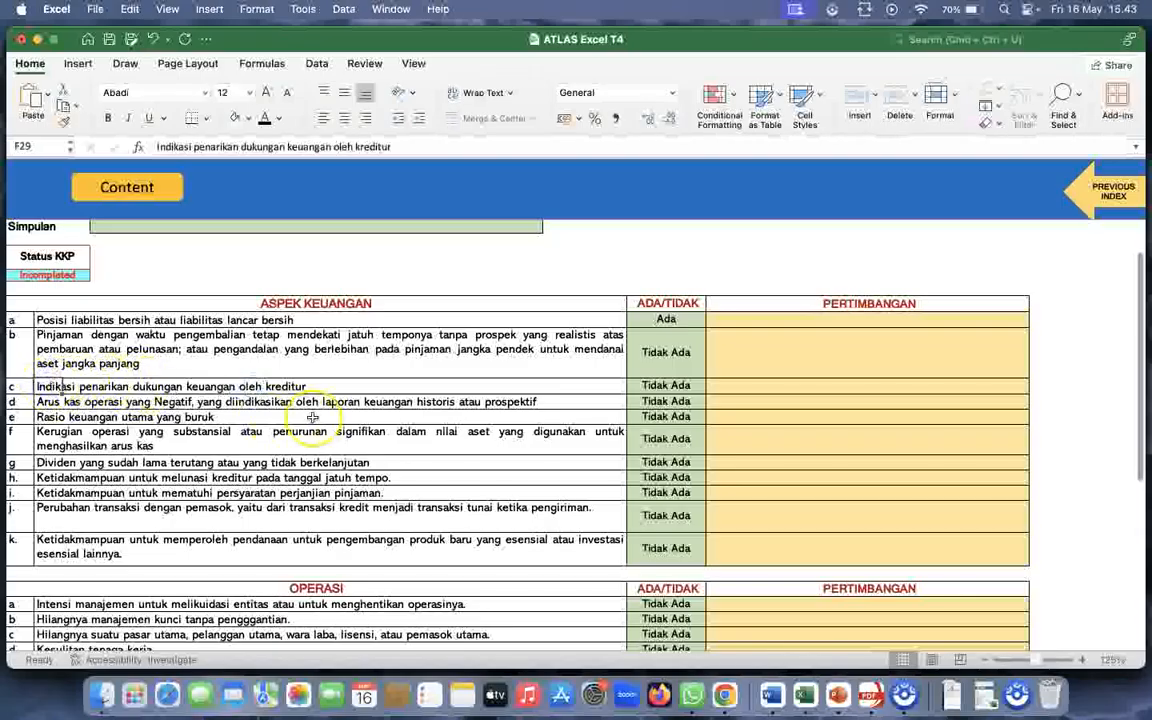
scroll(310, 410, "up", 3)
scroll(312, 418, "down", 3)
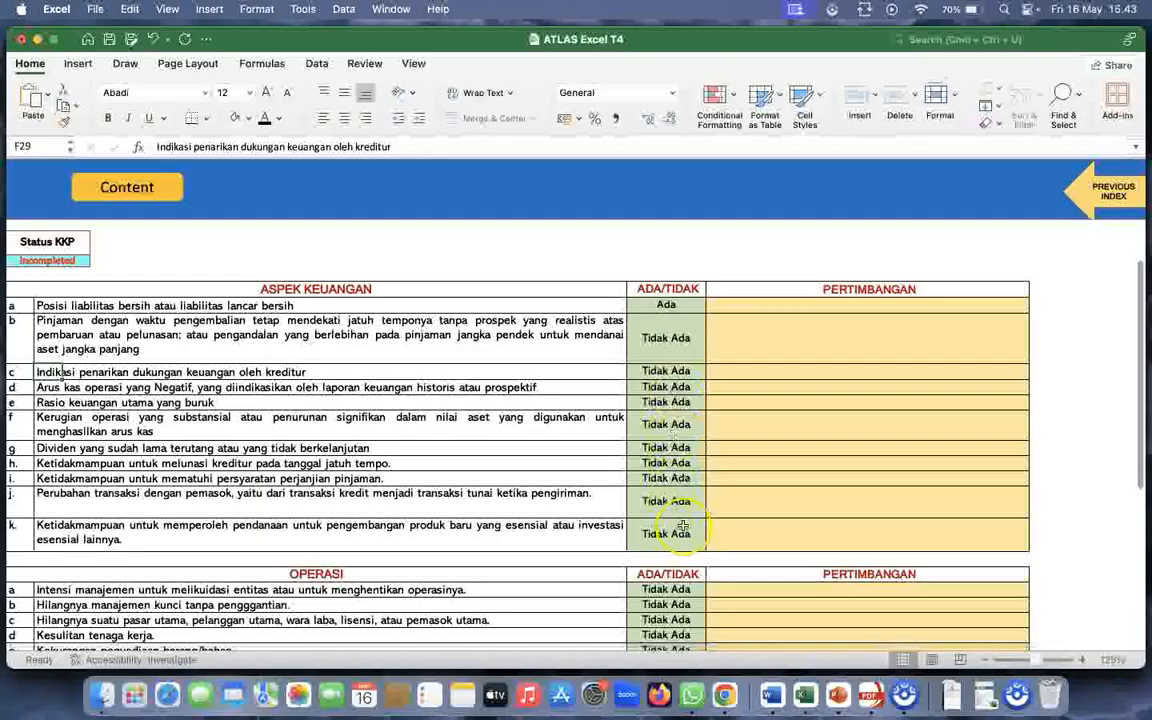
scroll(682, 526, "down", 8)
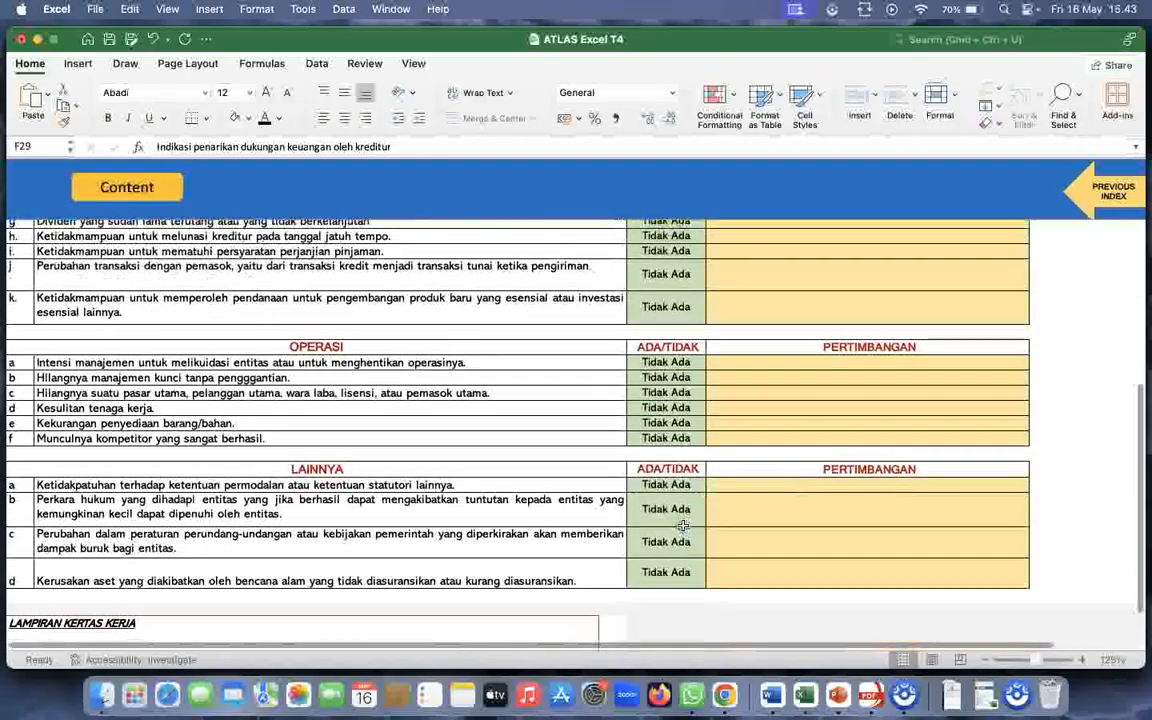
Switch to the 1-8.Informasi Kasus 2025.1 document in Word and find the going concern point under Berikut informasi risk assessment
left_click(776, 698)
scroll(772, 562, "up", 15)
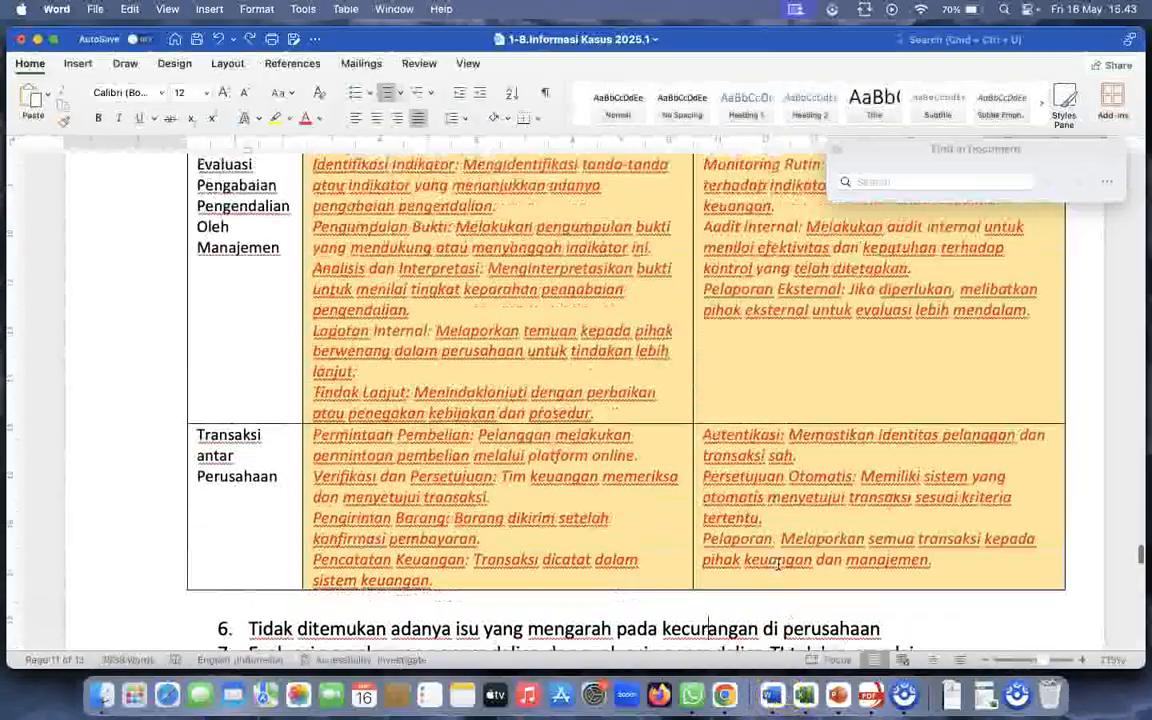
scroll(778, 564, "up", 15)
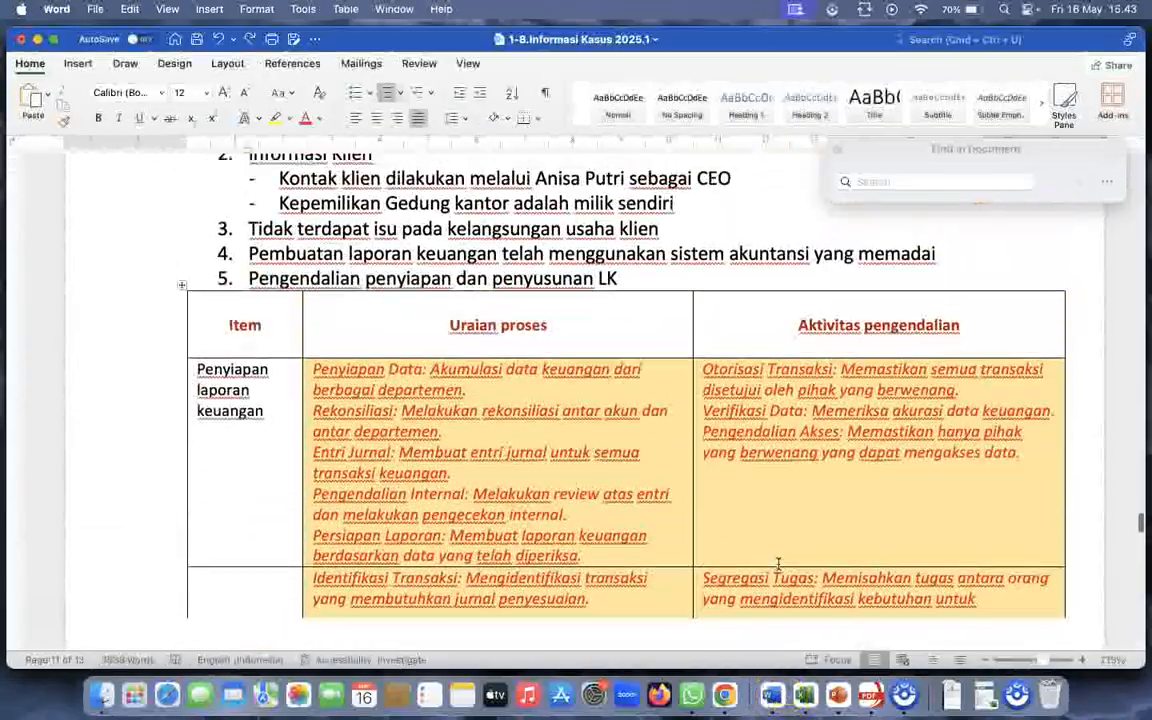
scroll(782, 565, "up", 4)
scroll(560, 394, "down", 3)
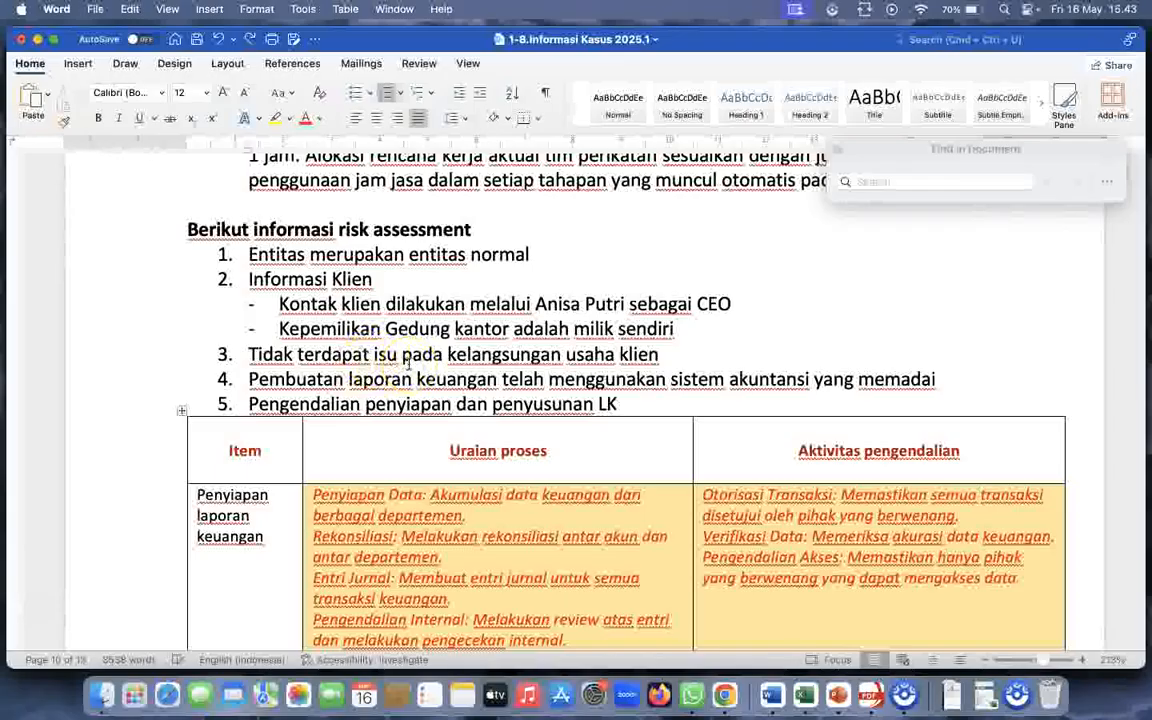
Return to the ATLAS Excel T4 workbook and review the ADA/TIDAK answers for the financial, operational and other aspects
left_click(805, 695)
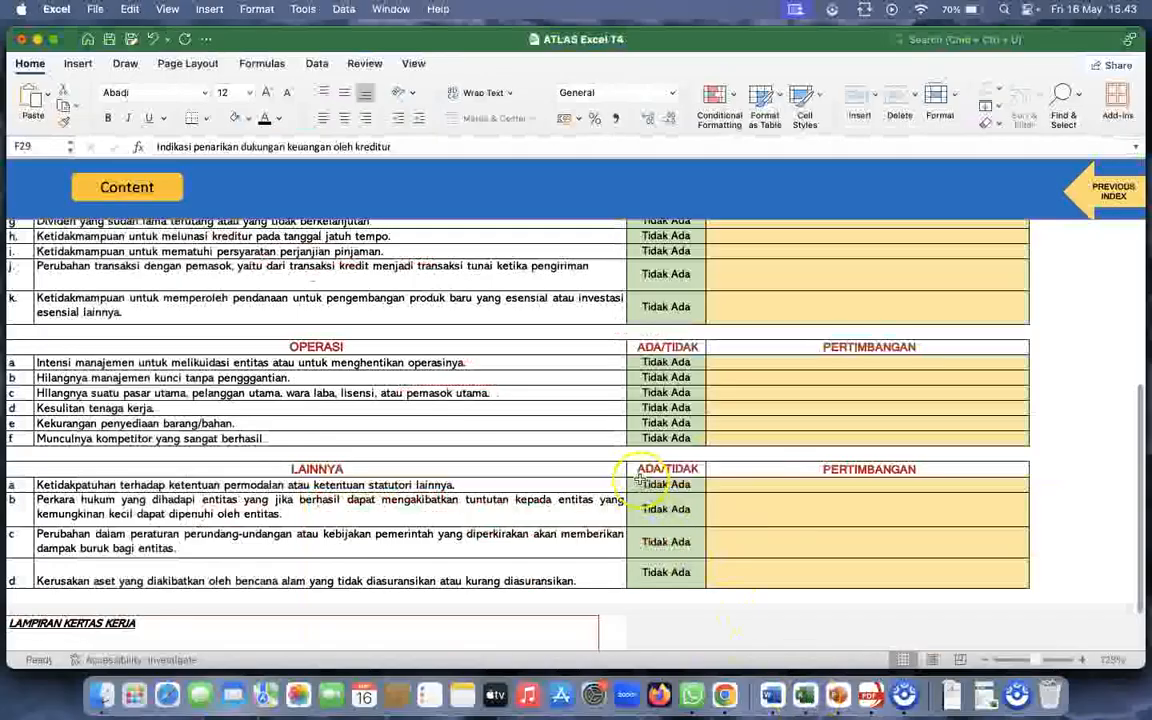
scroll(488, 468, "down", 3)
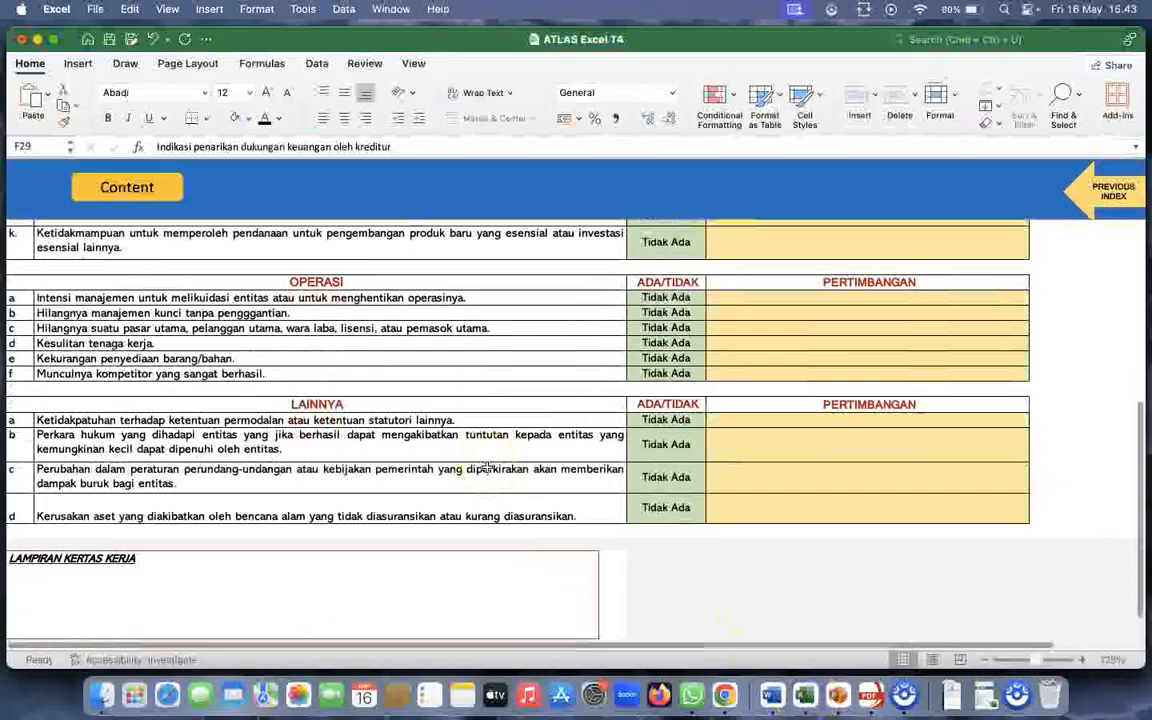
scroll(488, 468, "up", 10)
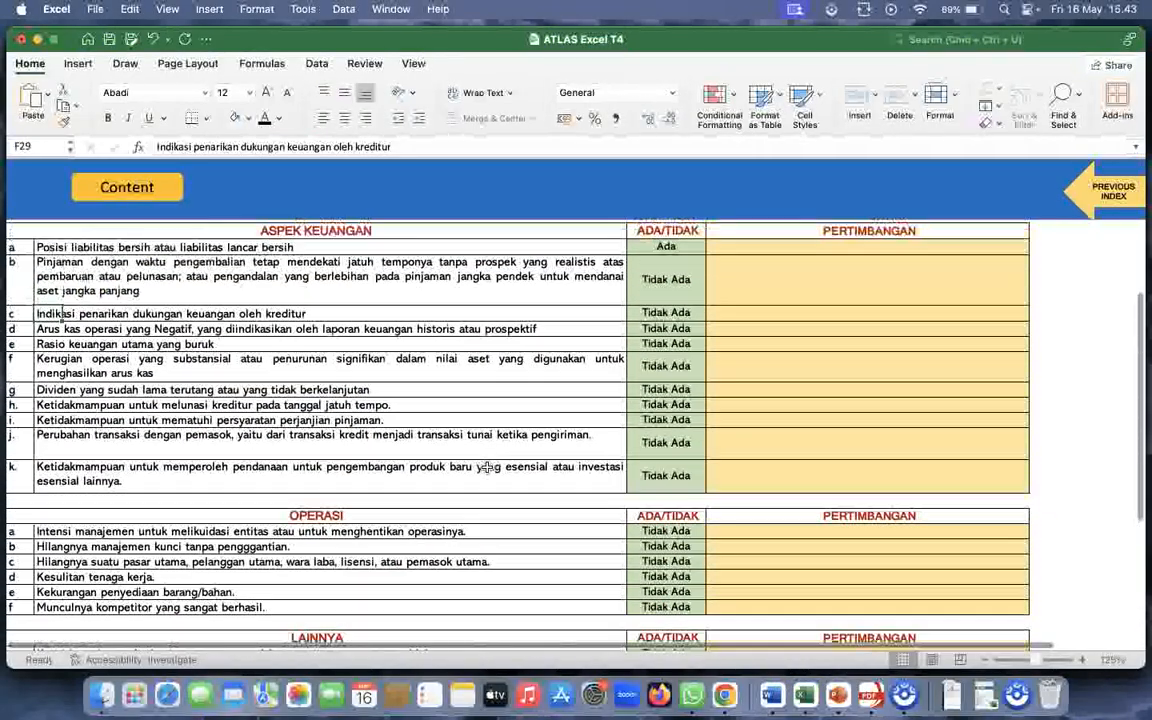
scroll(487, 468, "up", 2)
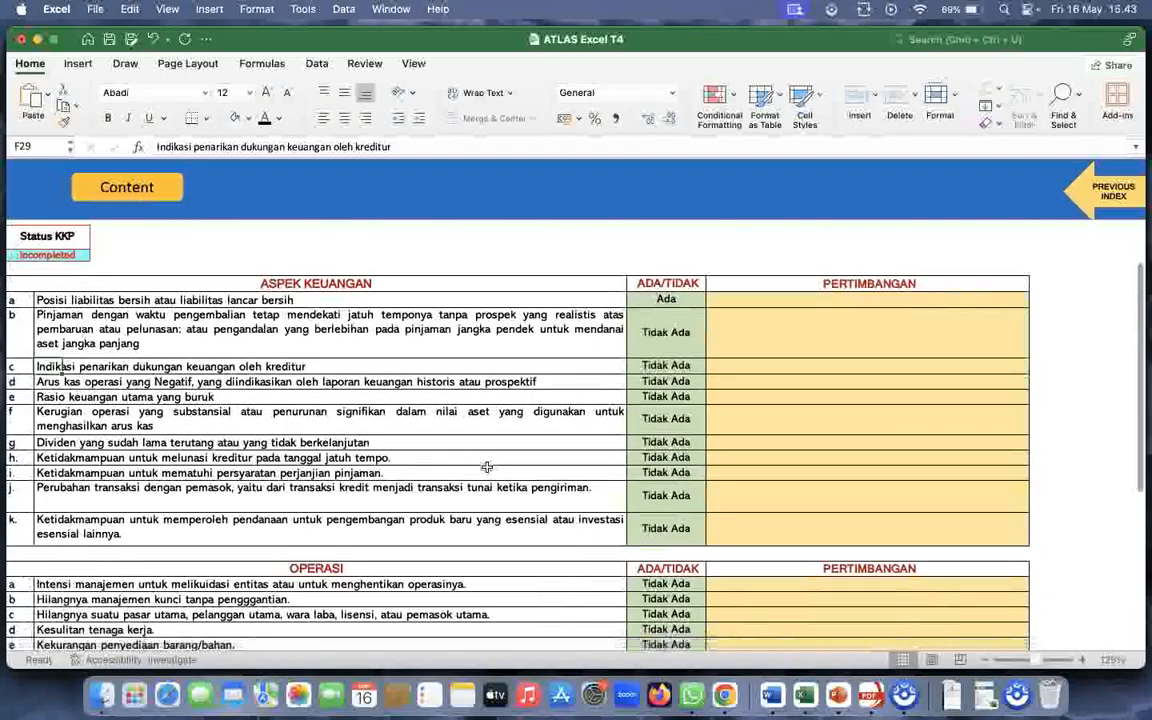
scroll(487, 467, "down", 5)
scroll(487, 467, "down", 4)
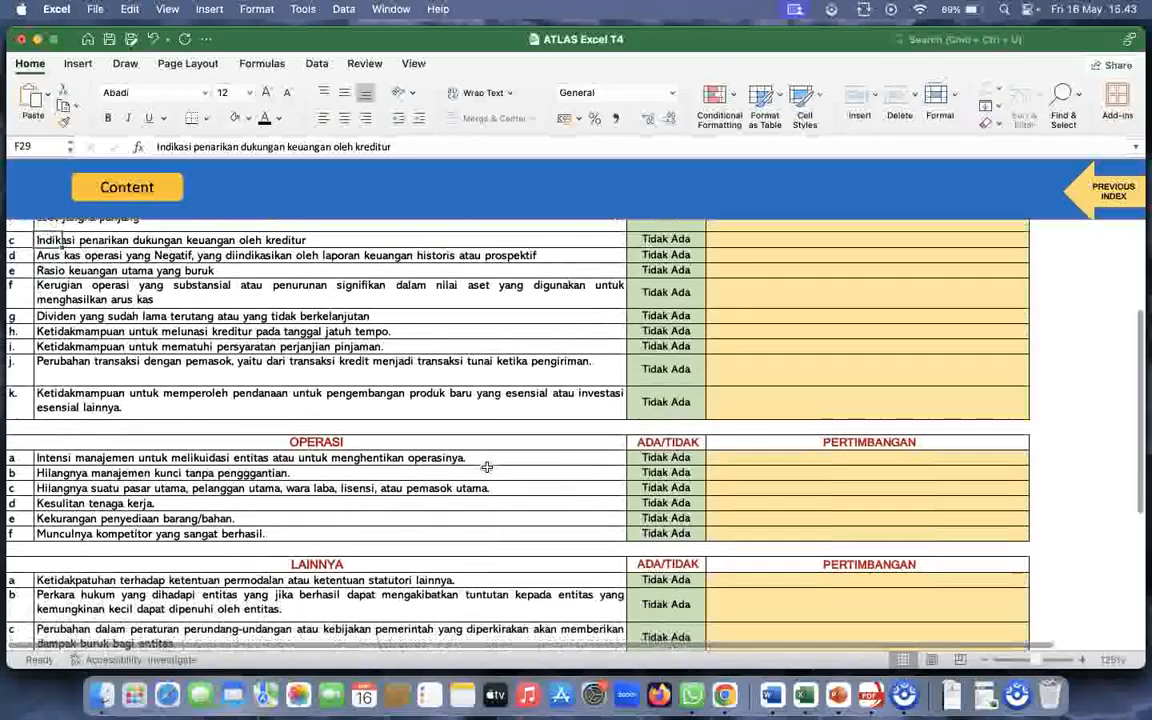
scroll(487, 468, "down", 2)
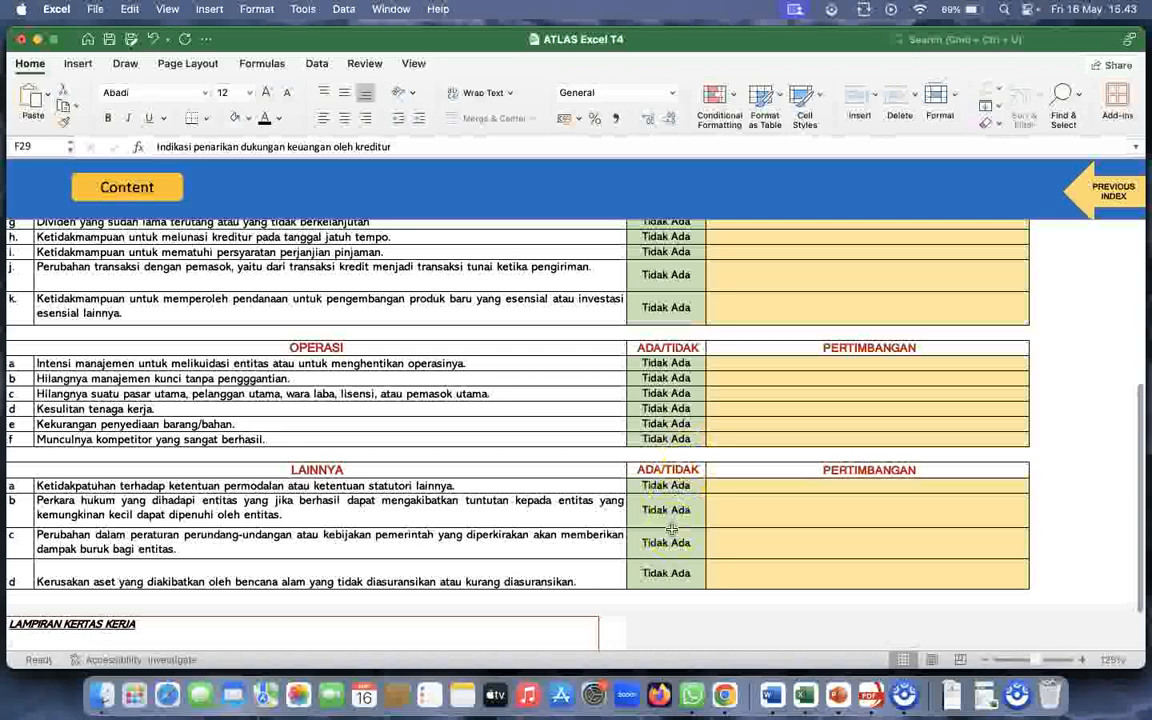
scroll(671, 529, "down", 5)
Recheck the going concern point in the Word case document against the ADA/TIDAK answers in the Excel working paper
left_click(772, 697)
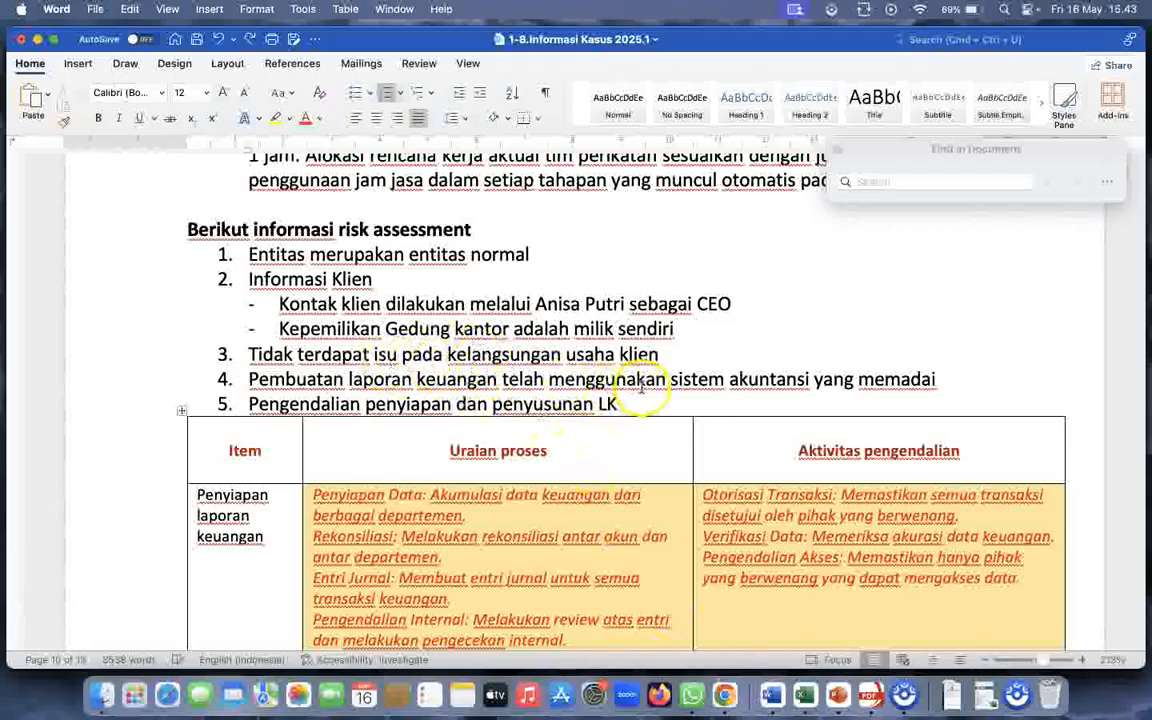
left_click(805, 697)
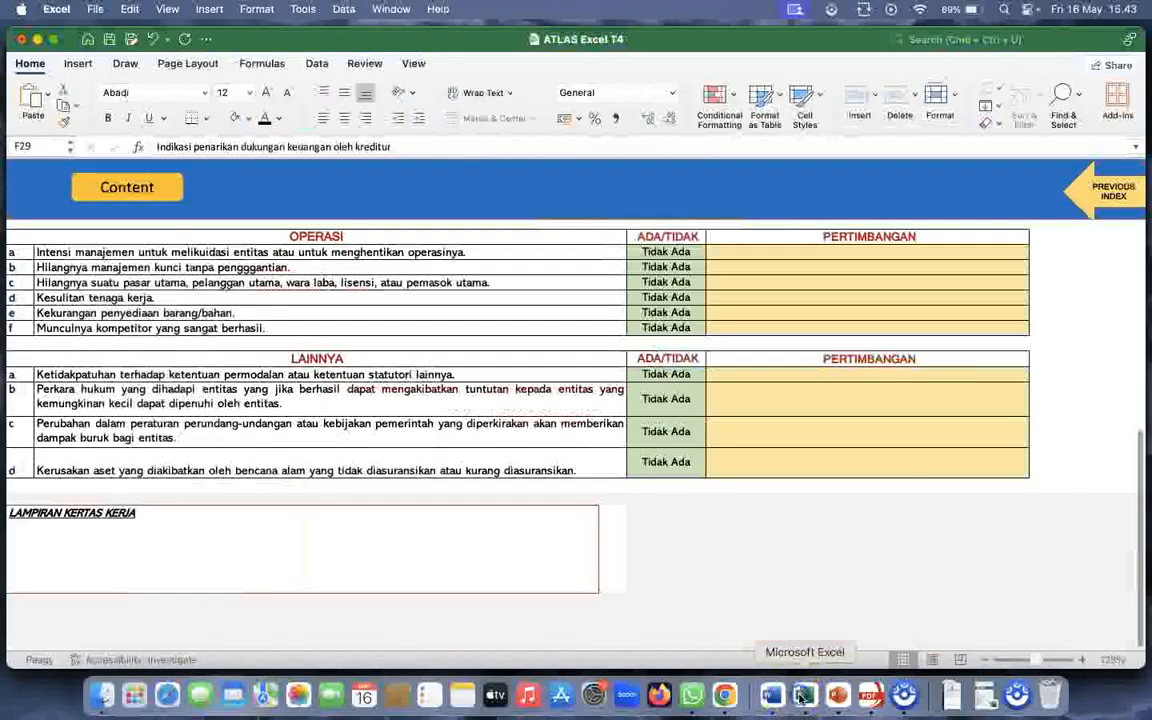
scroll(682, 461, "up", 10)
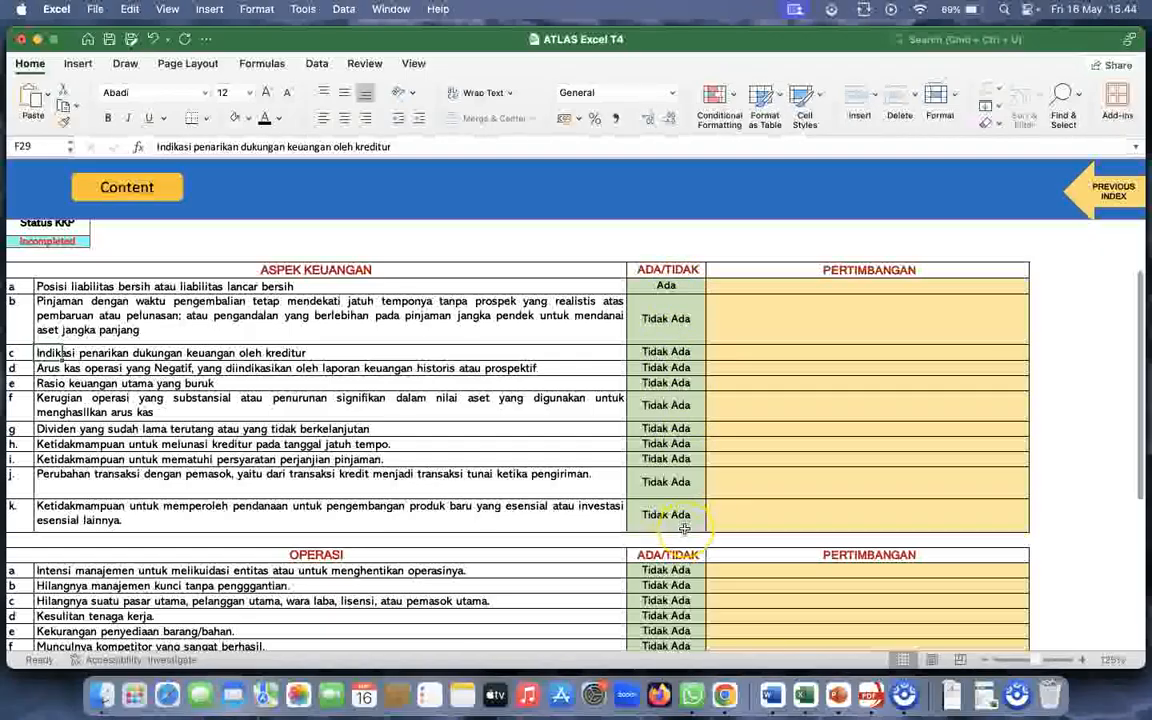
scroll(684, 528, "down", 5)
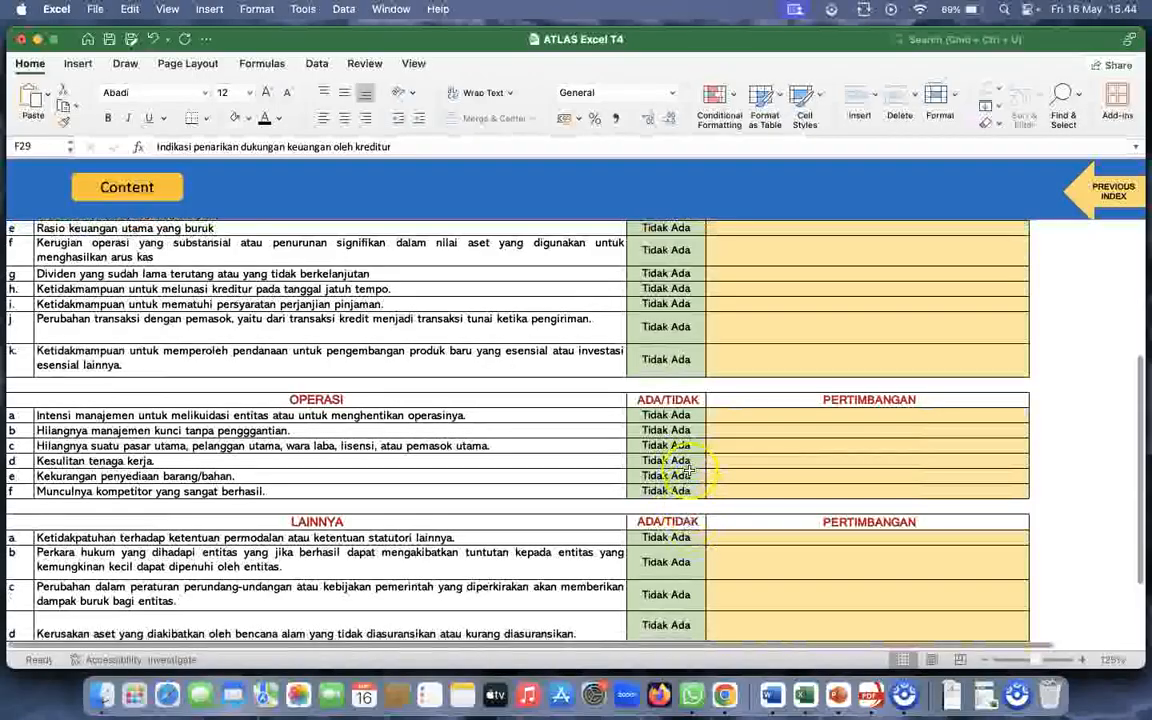
scroll(688, 470, "down", 4)
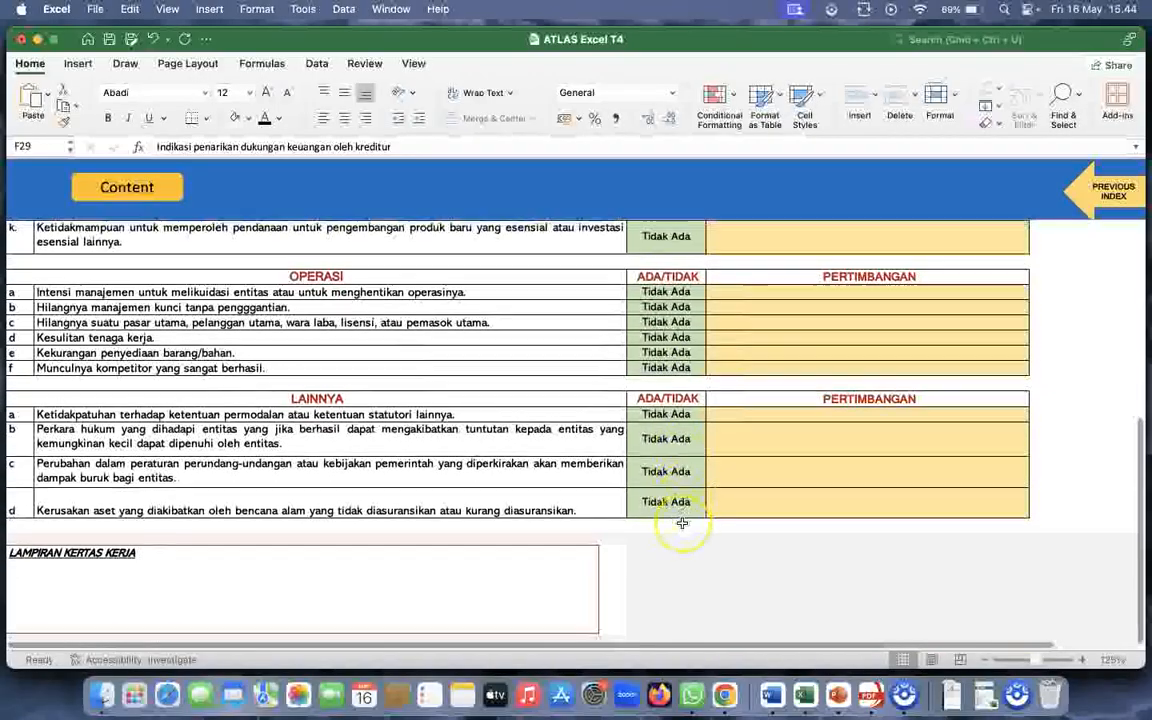
scroll(682, 522, "down", 3)
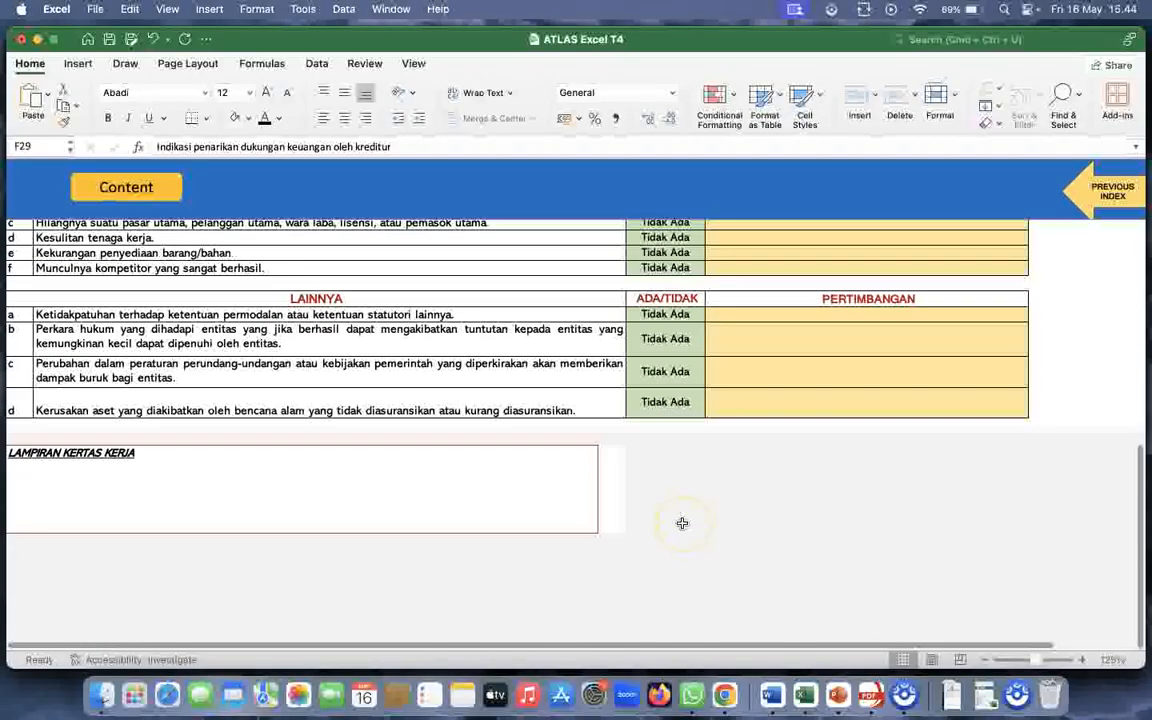
Hyperlink the first cell beneath LAMPIRAN KERTAS KERJA to pedoman penskoran 1-8 T4.xlsx from the Tugas LAB Audit Sesi 4 folder
left_click(13, 468)
right_click(13, 468)
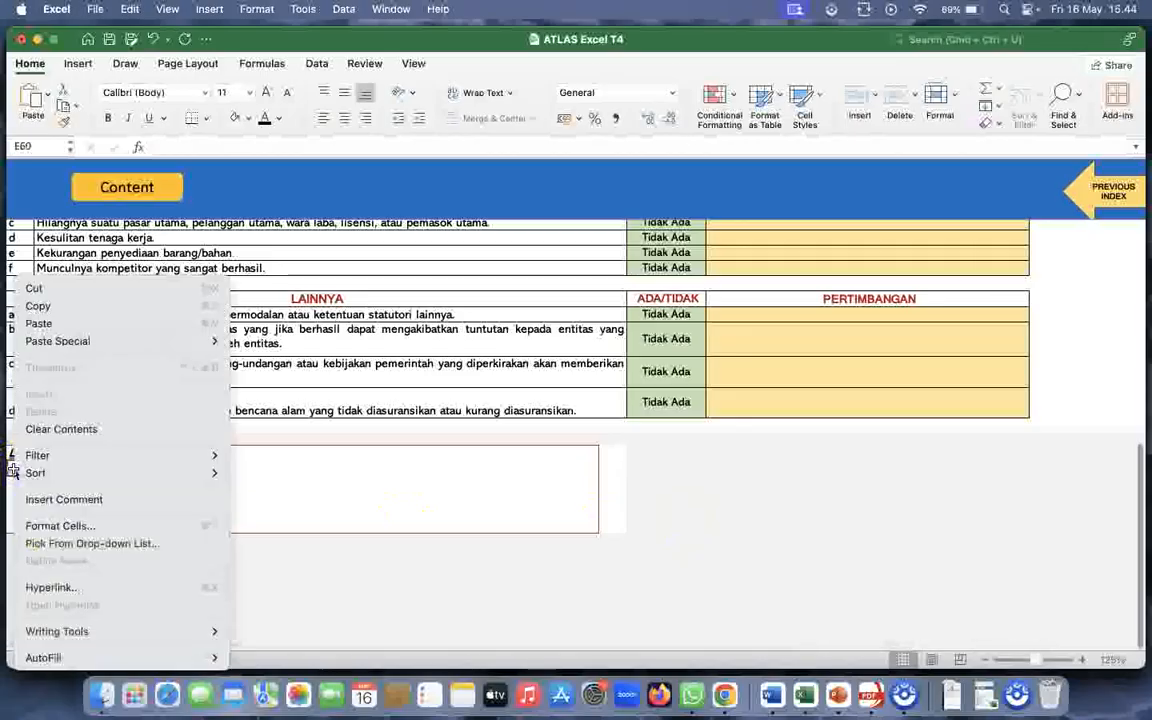
left_click(100, 588)
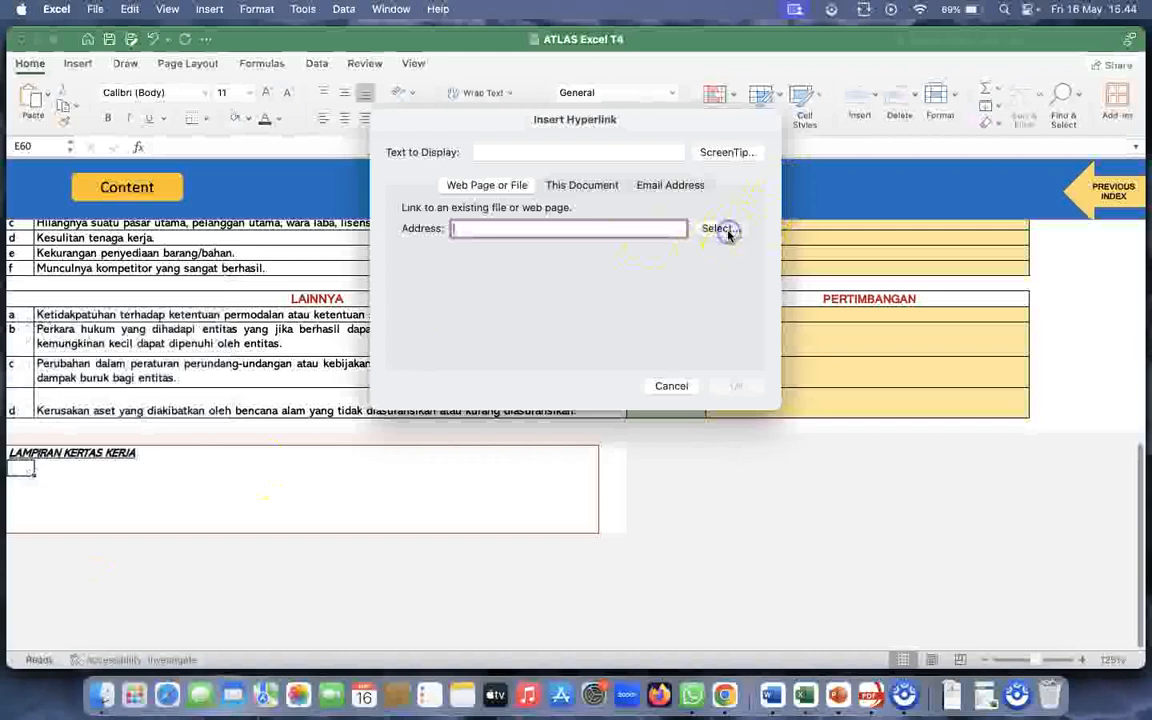
left_click(722, 230)
left_click(710, 314)
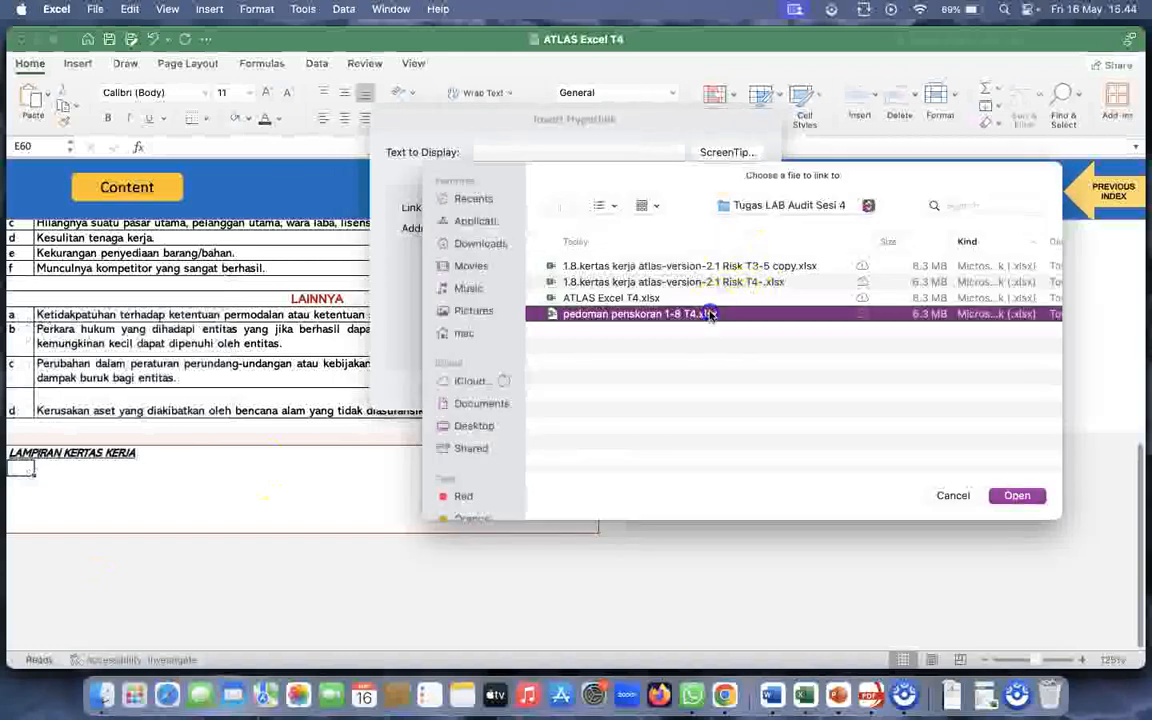
left_click(1017, 495)
left_click(754, 386)
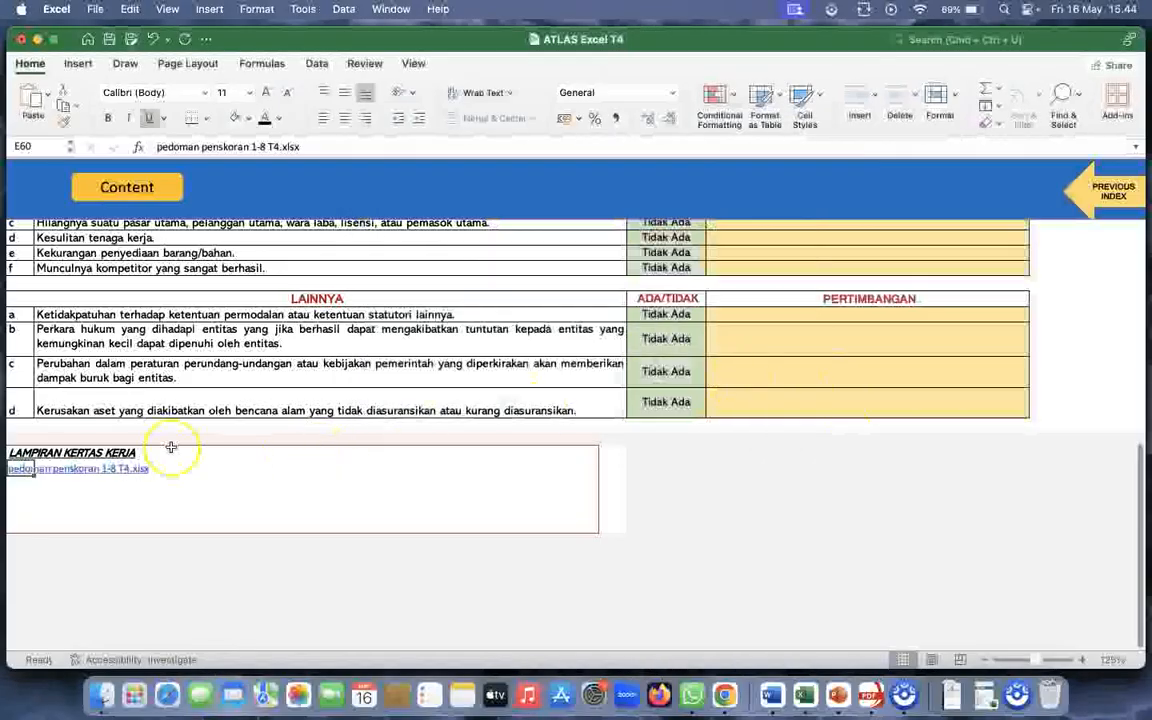
Set the Simpulan of working paper A230.6 to "Analisis kelangsungan usaha tidak terdapat kemungkinan salah saji material"
scroll(183, 512, "up", 5)
scroll(183, 515, "up", 6)
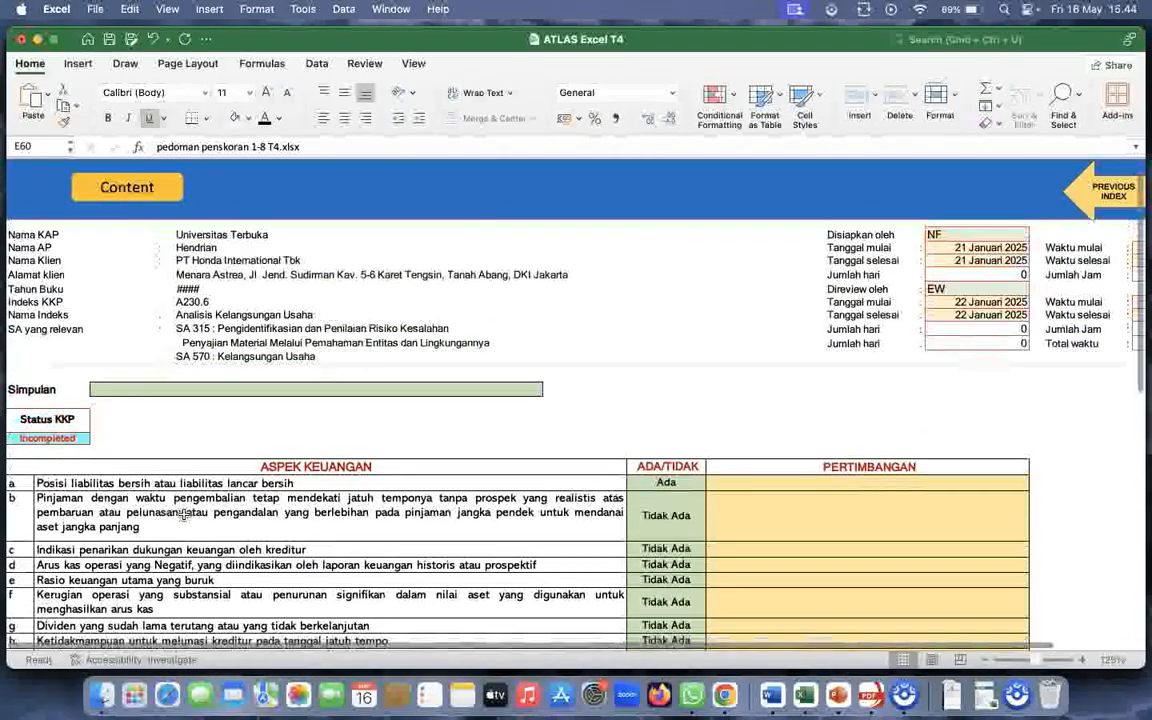
left_click(280, 392)
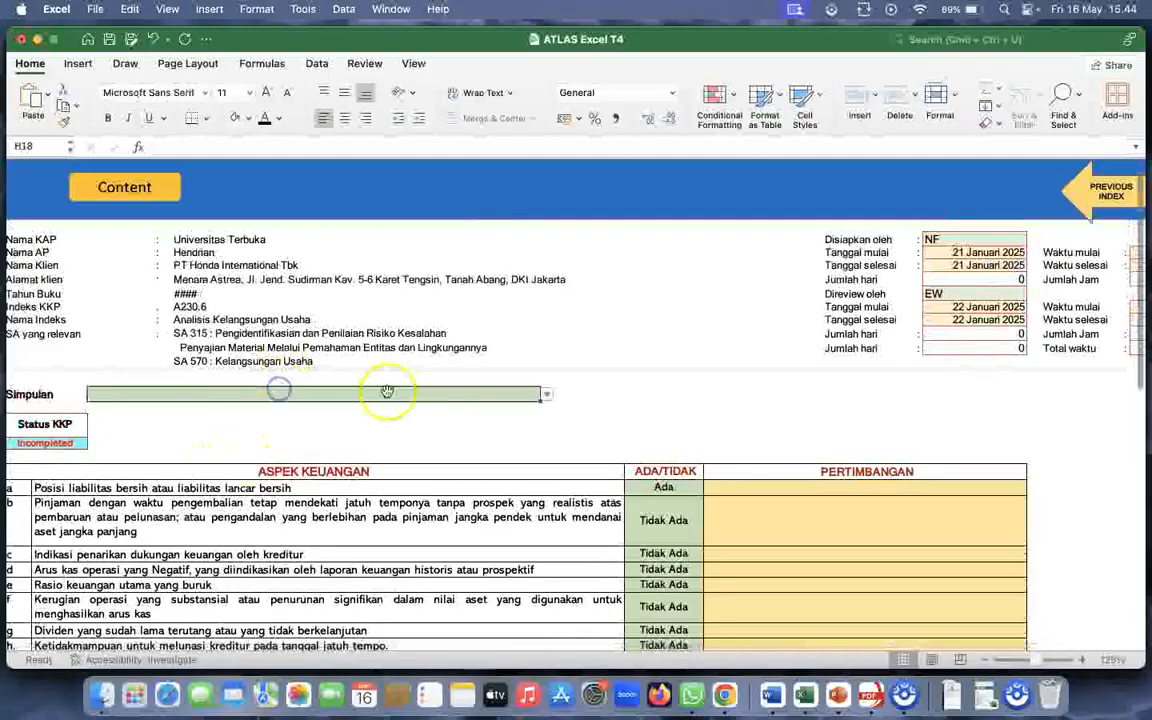
left_click(548, 396)
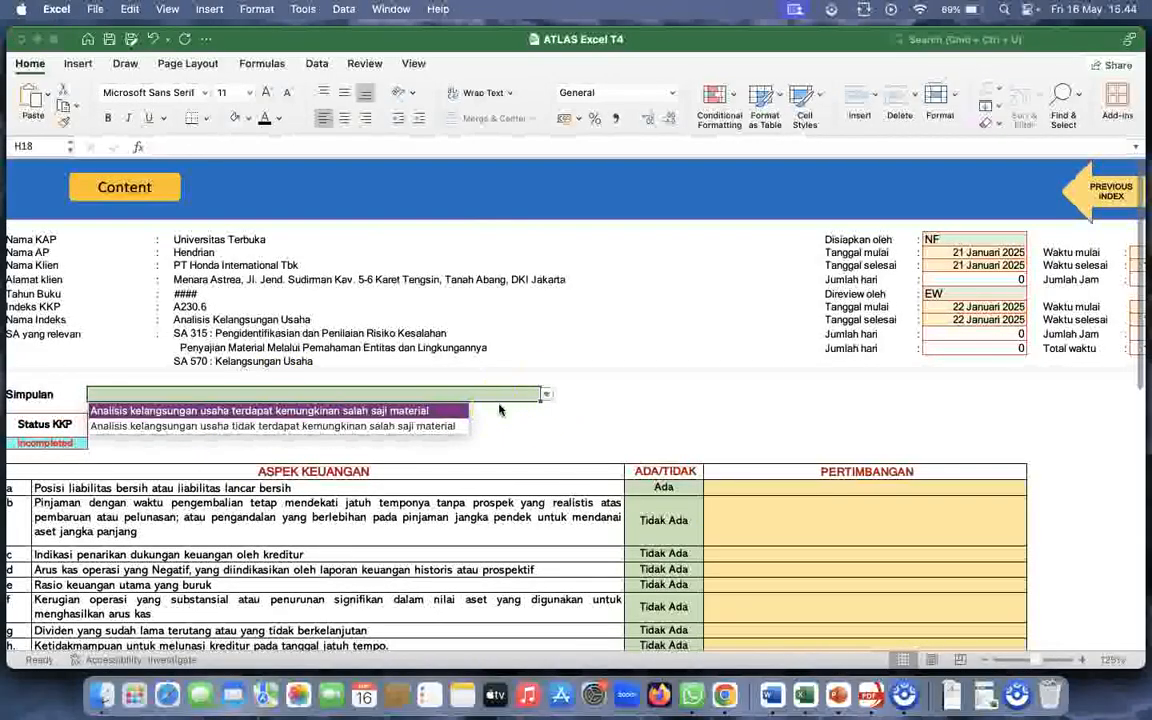
left_click(443, 428)
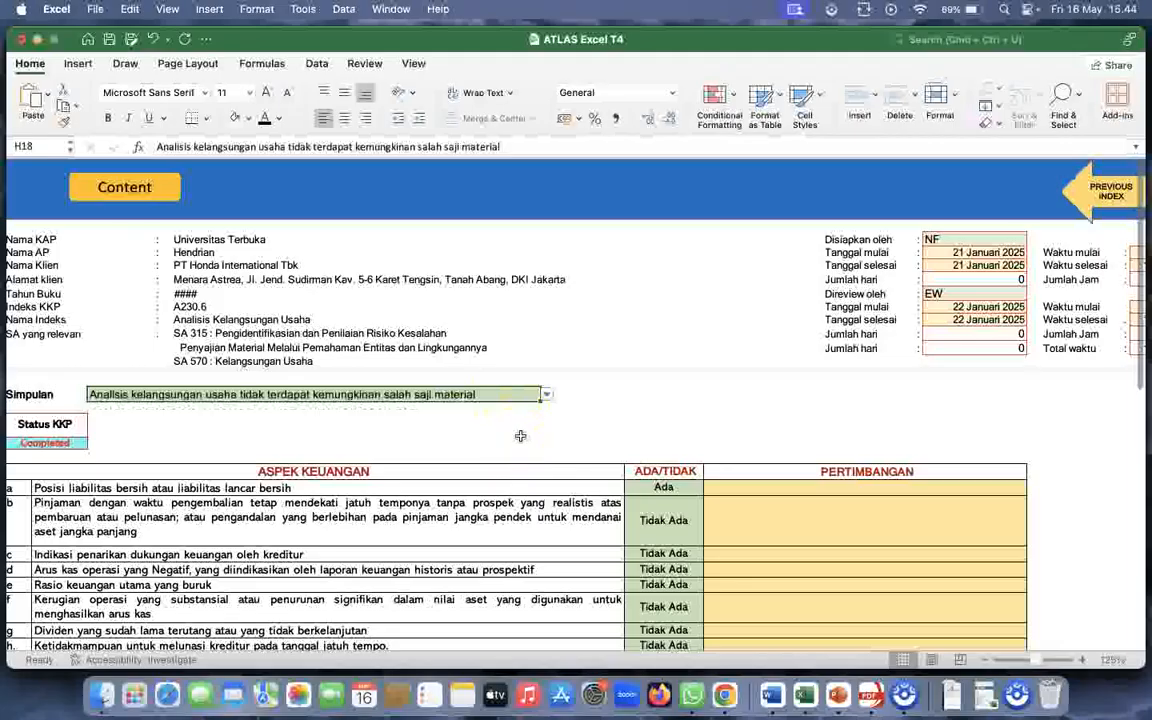
Return to the Pemahaman Entitas dan Lingkungan index and open working paper A230.7 at its Simpulan cell
scroll(542, 445, "down", 5)
scroll(542, 445, "up", 5)
scroll(543, 445, "right", 2)
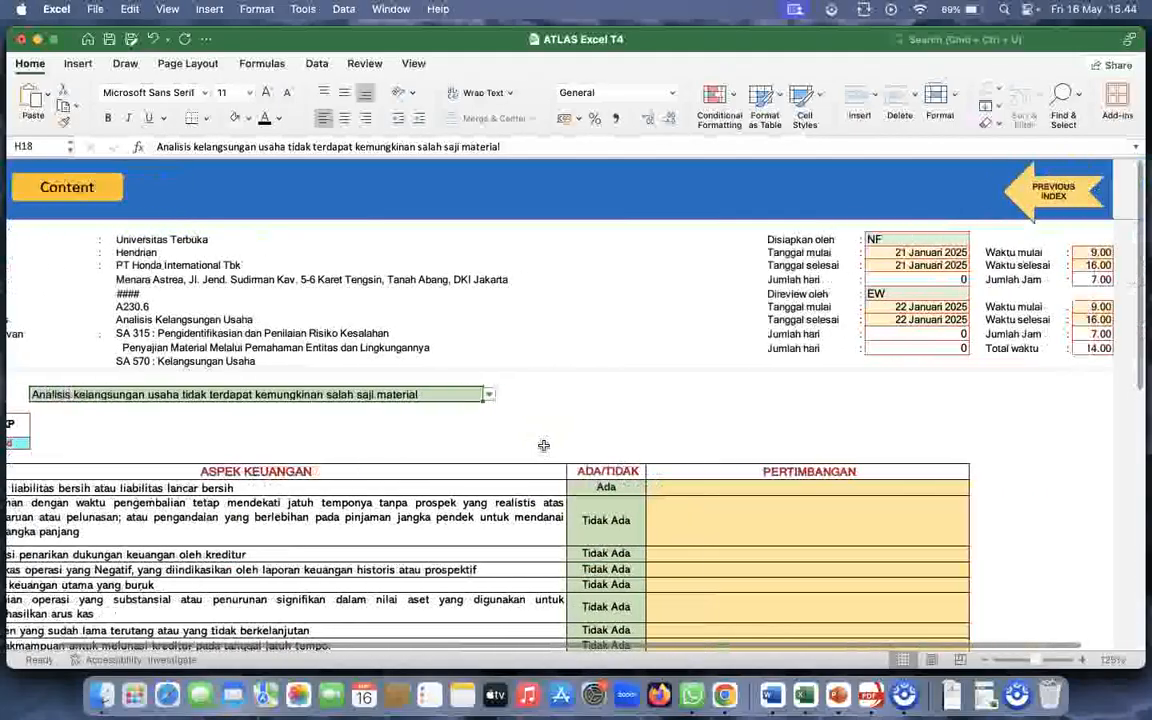
scroll(543, 445, "right", 1)
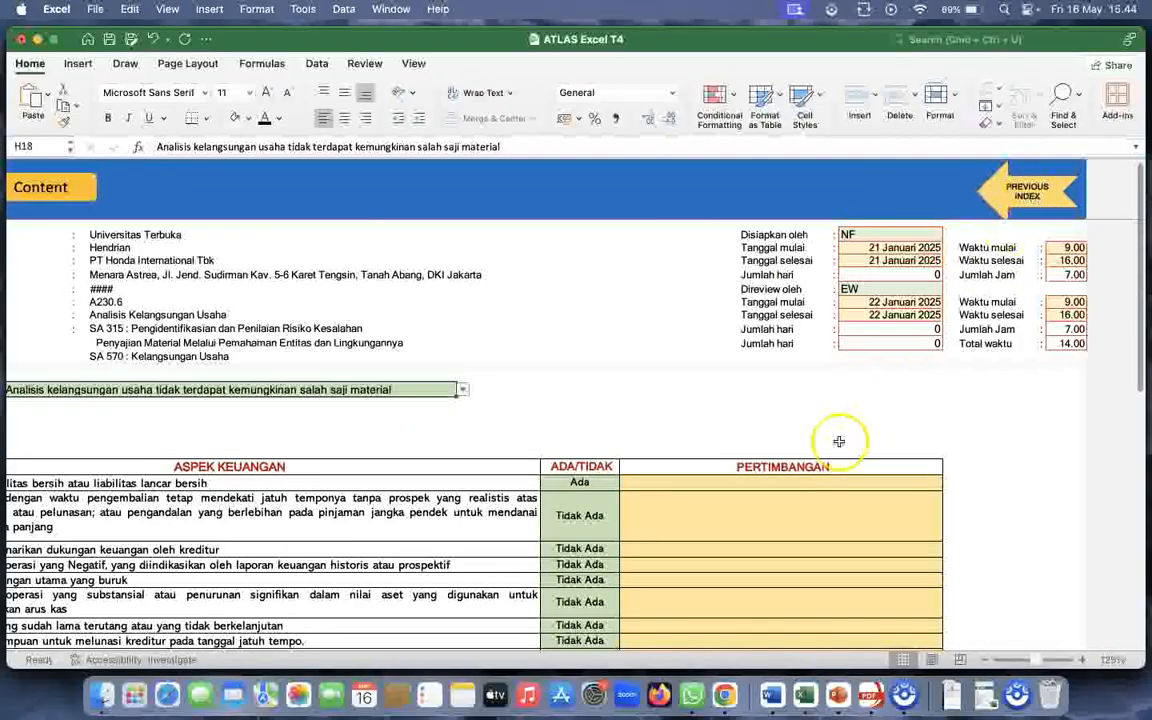
left_click(778, 500)
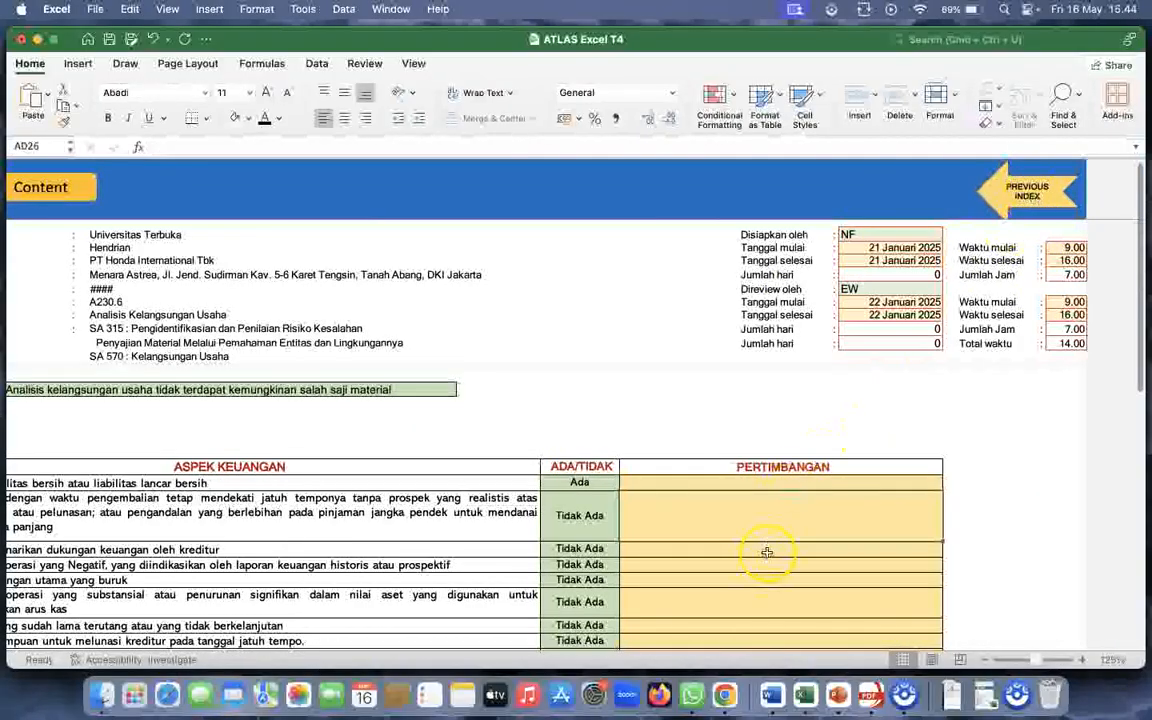
left_click(1031, 200)
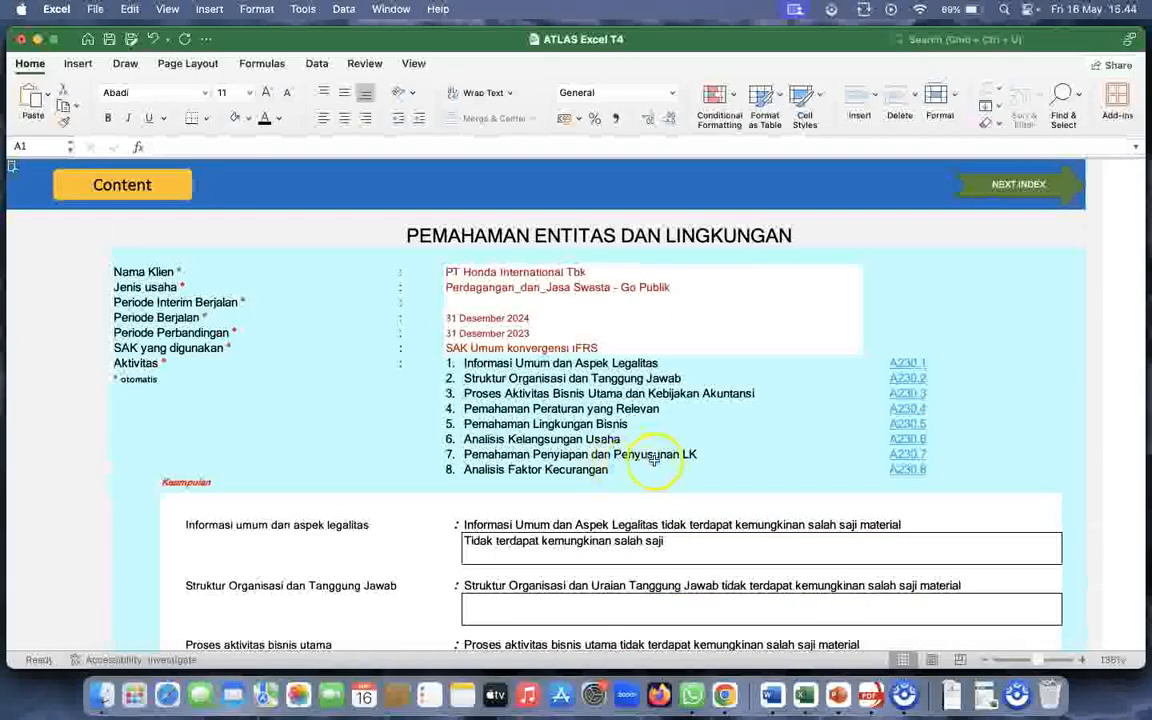
left_click(914, 456)
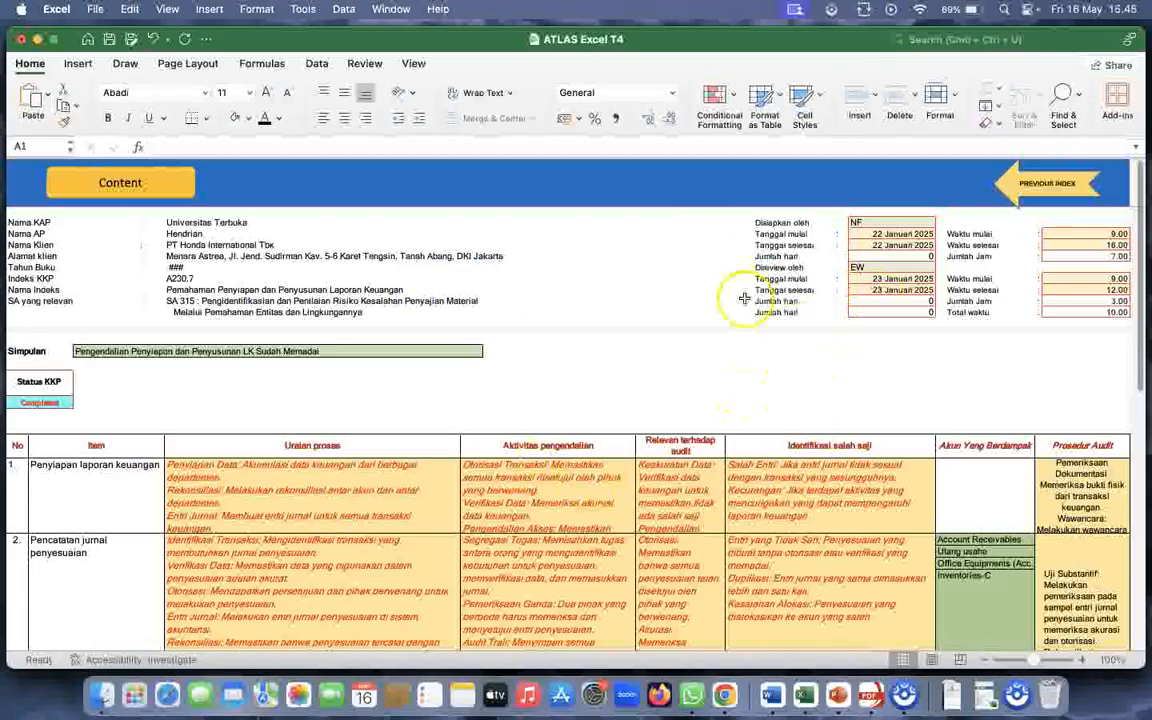
left_click(323, 351)
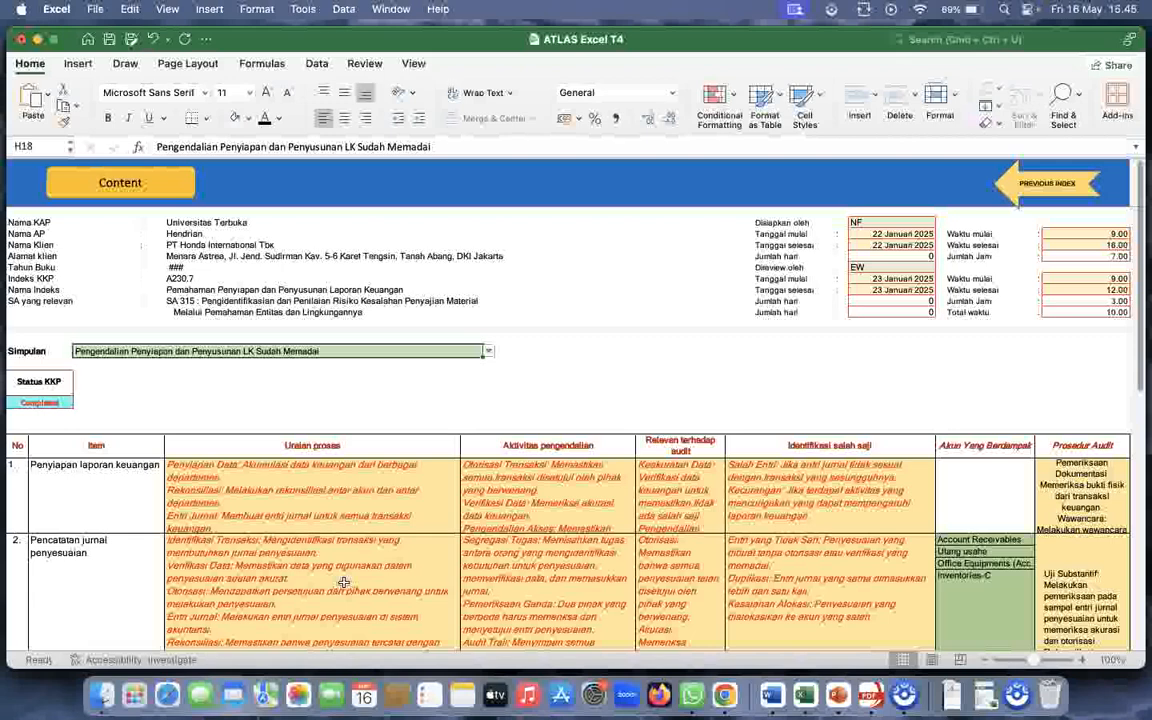
Switch to the 1-8.Informasi Kasus 2025.1 document in Word and read through the Pengendalian penyiapan dan penyusunan LK table
left_click(774, 697)
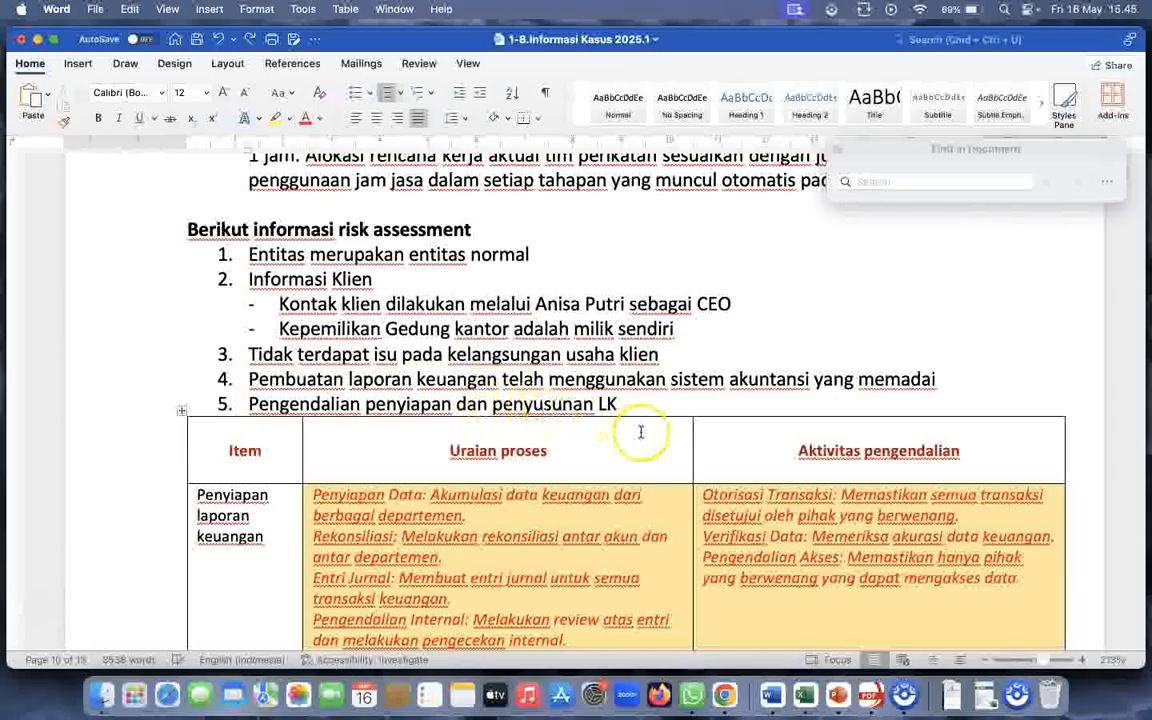
scroll(640, 431, "down", 2)
scroll(641, 431, "down", 2)
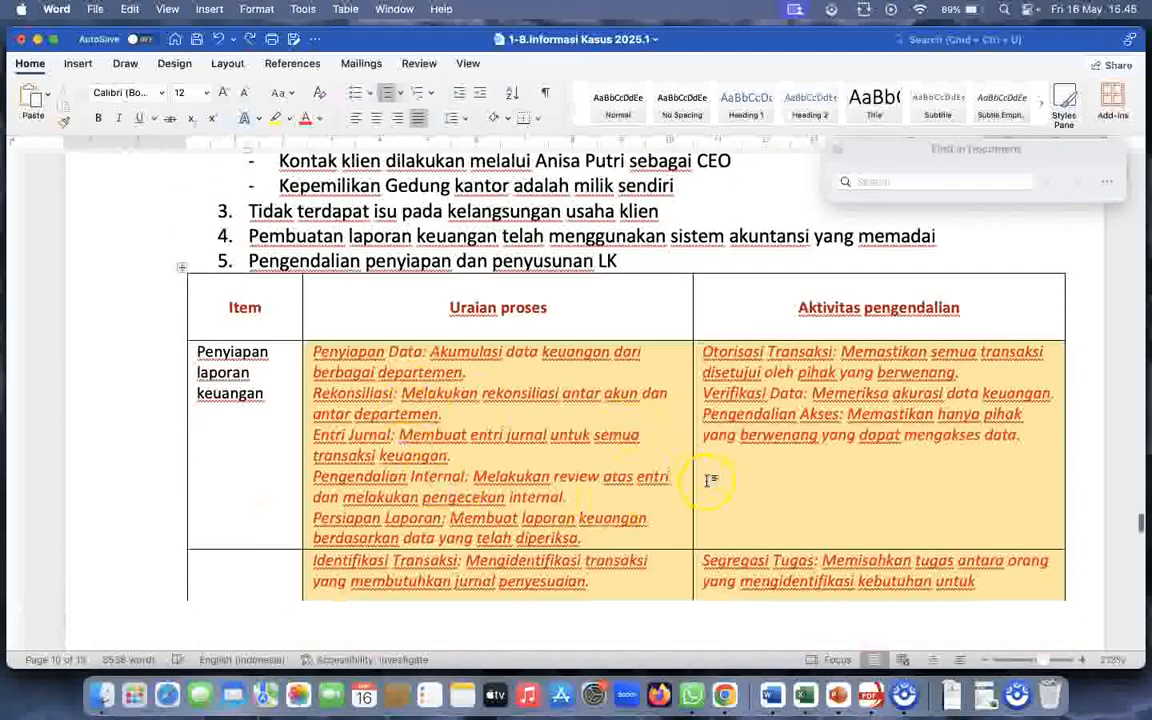
scroll(710, 535, "down", 10)
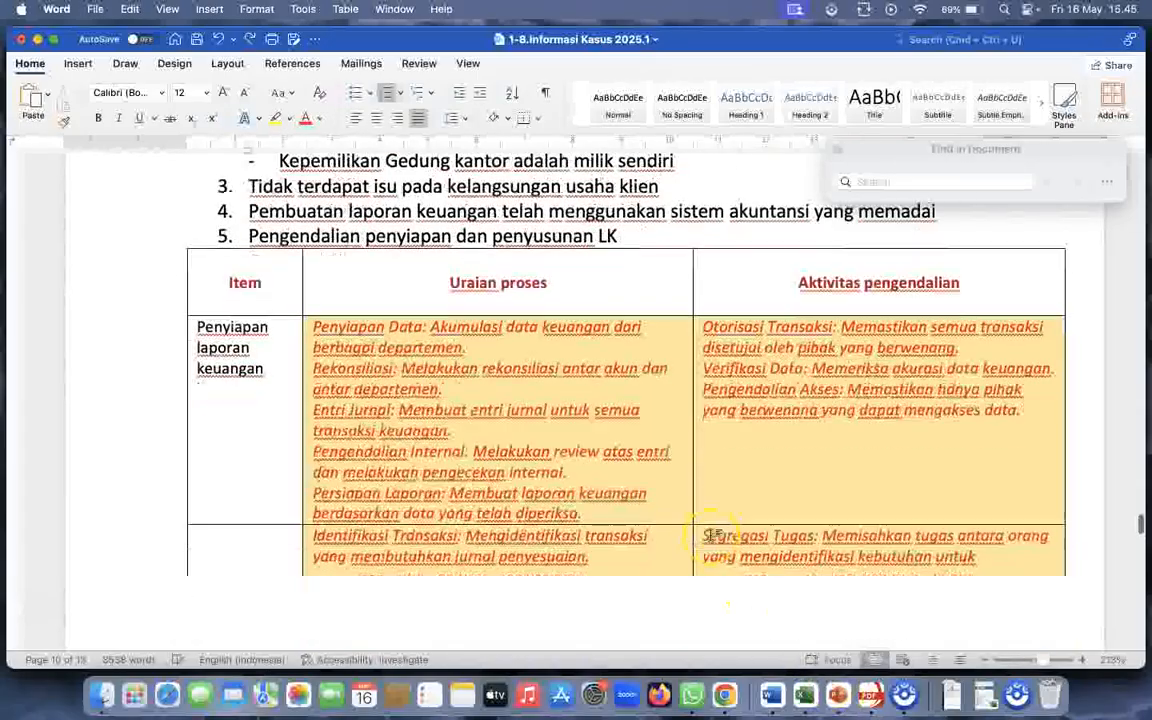
scroll(710, 535, "down", 15)
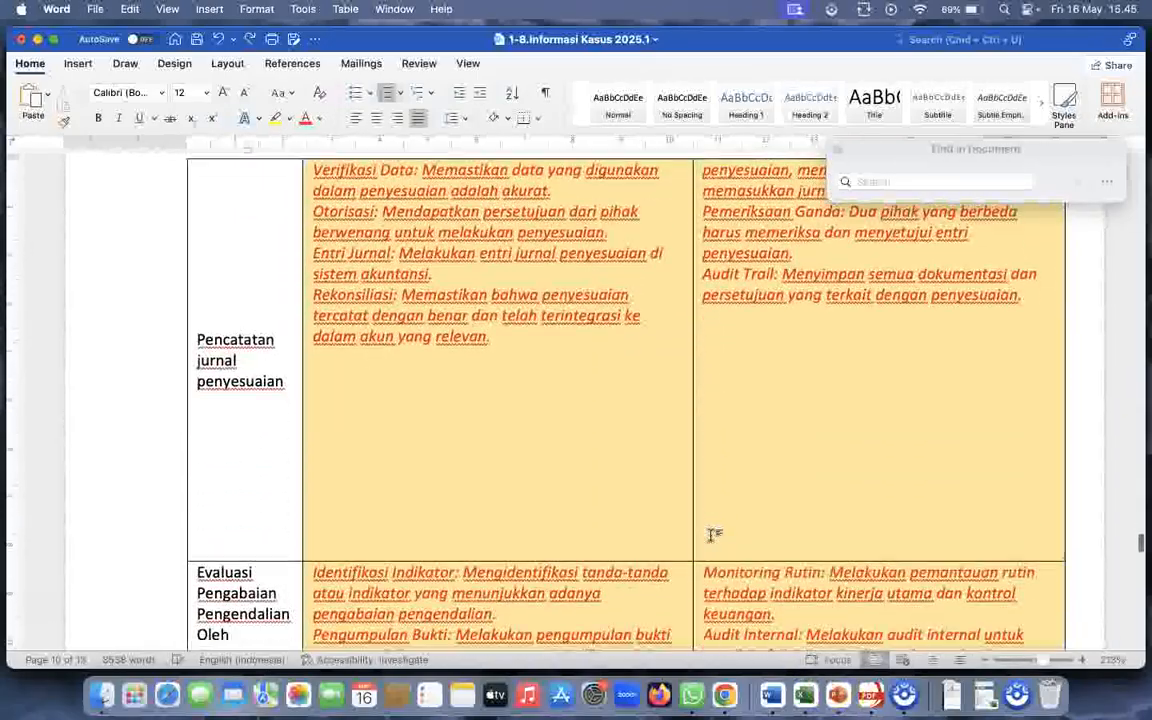
scroll(712, 534, "down", 4)
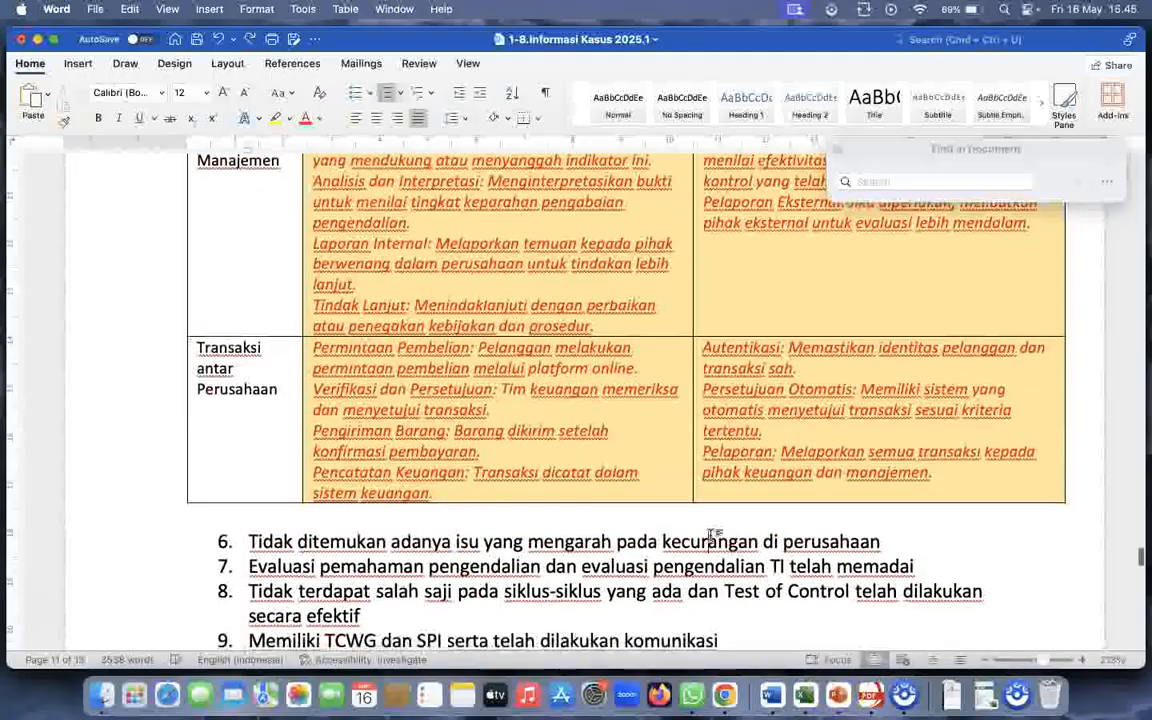
scroll(712, 534, "up", 10)
scroll(714, 535, "up", 10)
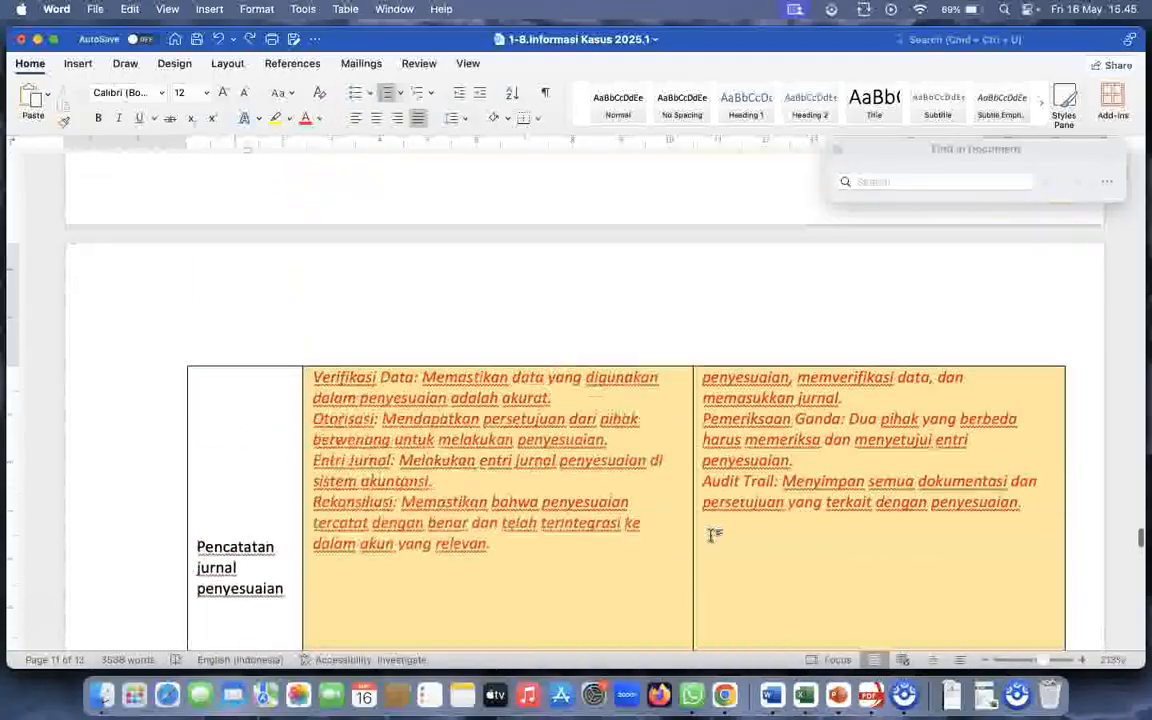
scroll(714, 535, "up", 2)
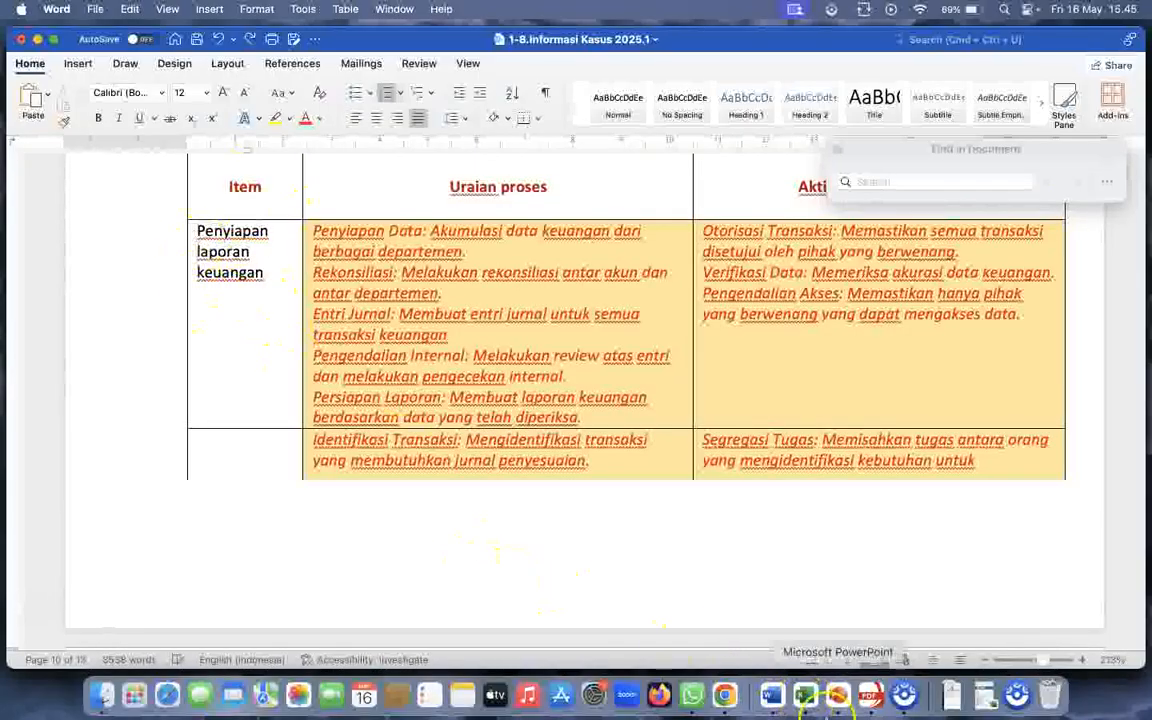
Compare the A230.7 table in Excel with the Word case table and copy the Uraian proses text for Penyiapan laporan keuangan
left_click(803, 694)
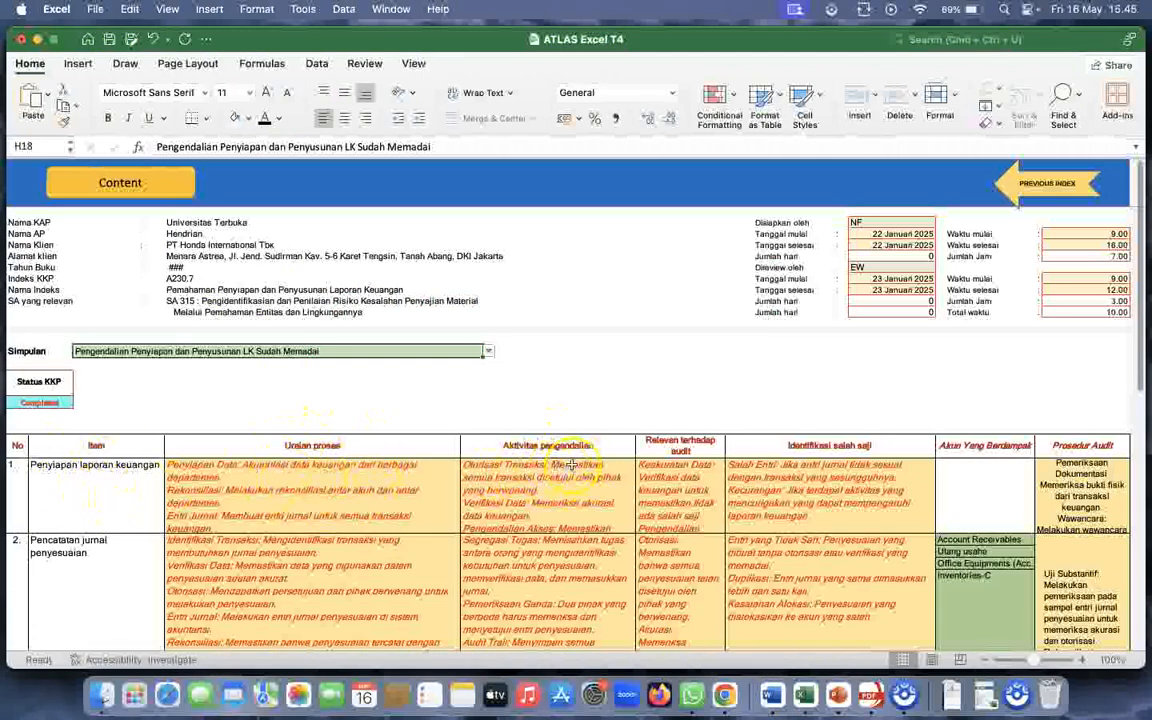
left_click(771, 695)
scroll(640, 312, "up", 2)
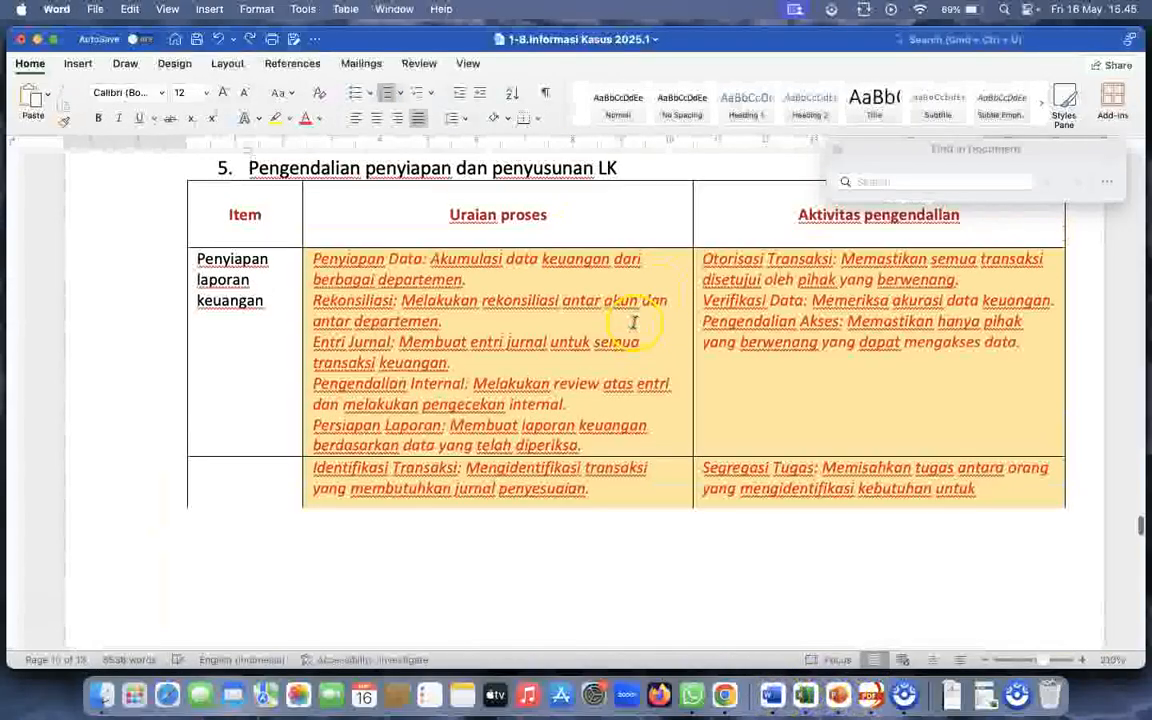
mouse_move(313, 263)
left_mouse_down()
mouse_move(656, 468)
mouse_move(594, 427)
mouse_move(586, 442)
mouse_move(404, 334)
mouse_move(330, 262)
left_mouse_up()
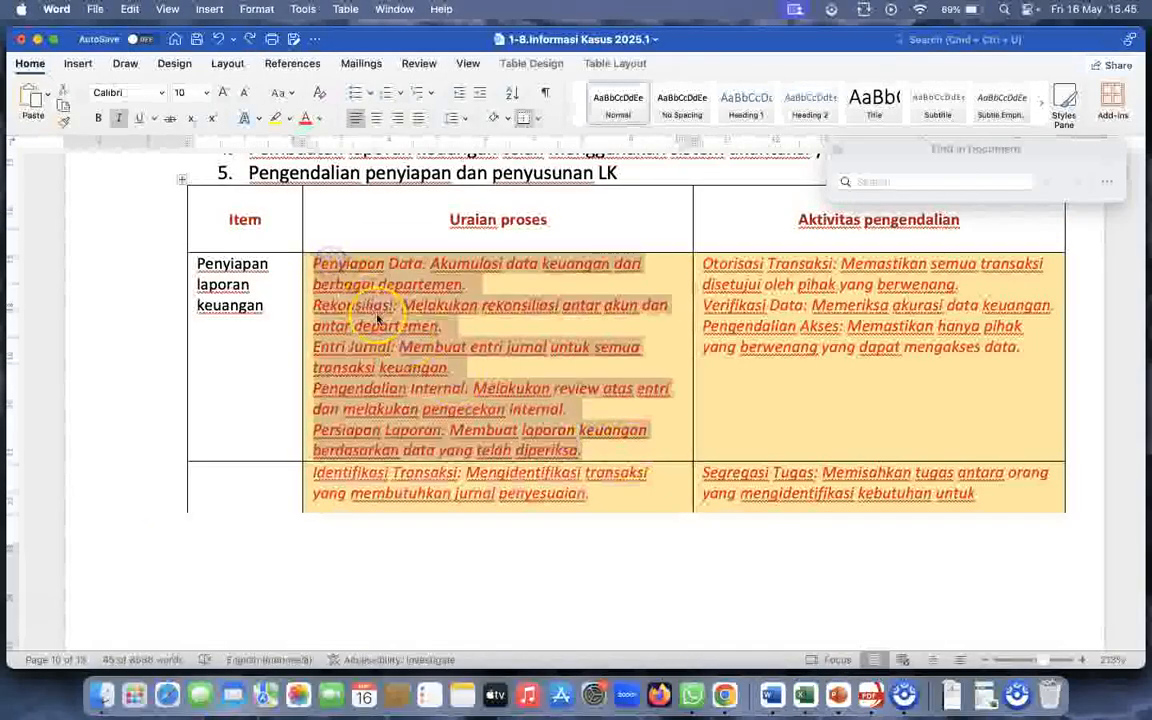
right_click(372, 278)
left_click(405, 307)
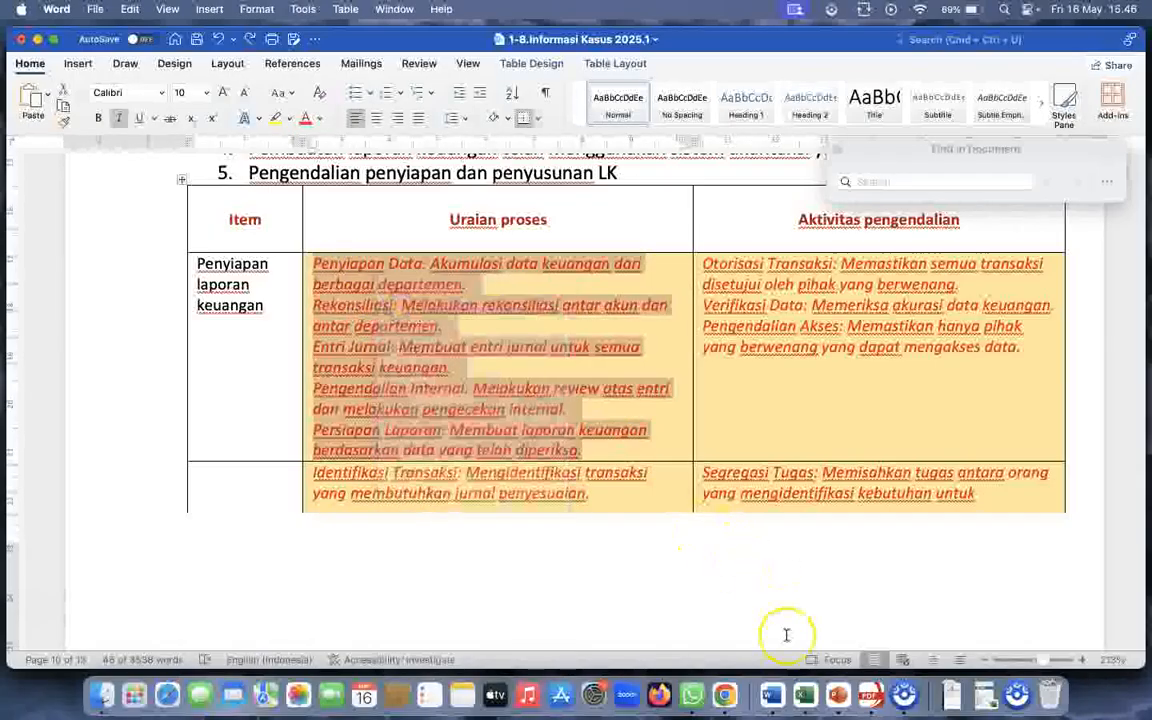
In the ATLAS Excel T4 workbook, make the Penyiapan laporan keuangan text black from Uraian proses through Identifikasi salah saji
left_click(804, 695)
left_click(349, 496)
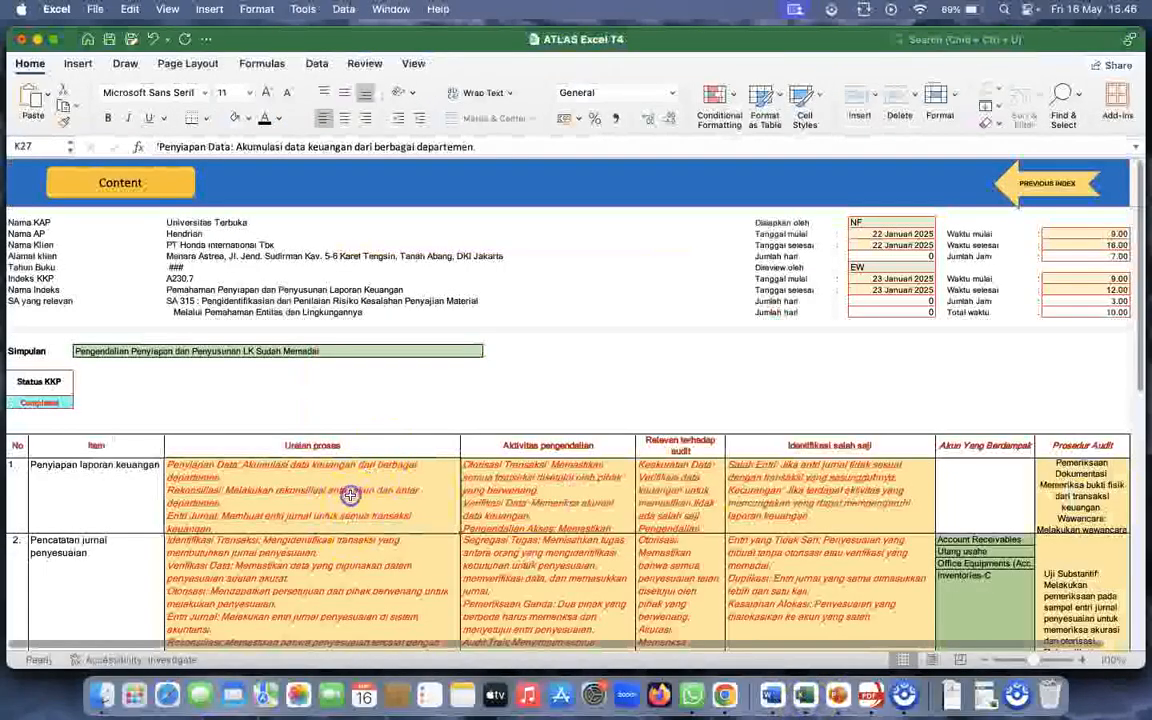
left_click(398, 571)
left_click_drag(391, 506, 845, 508)
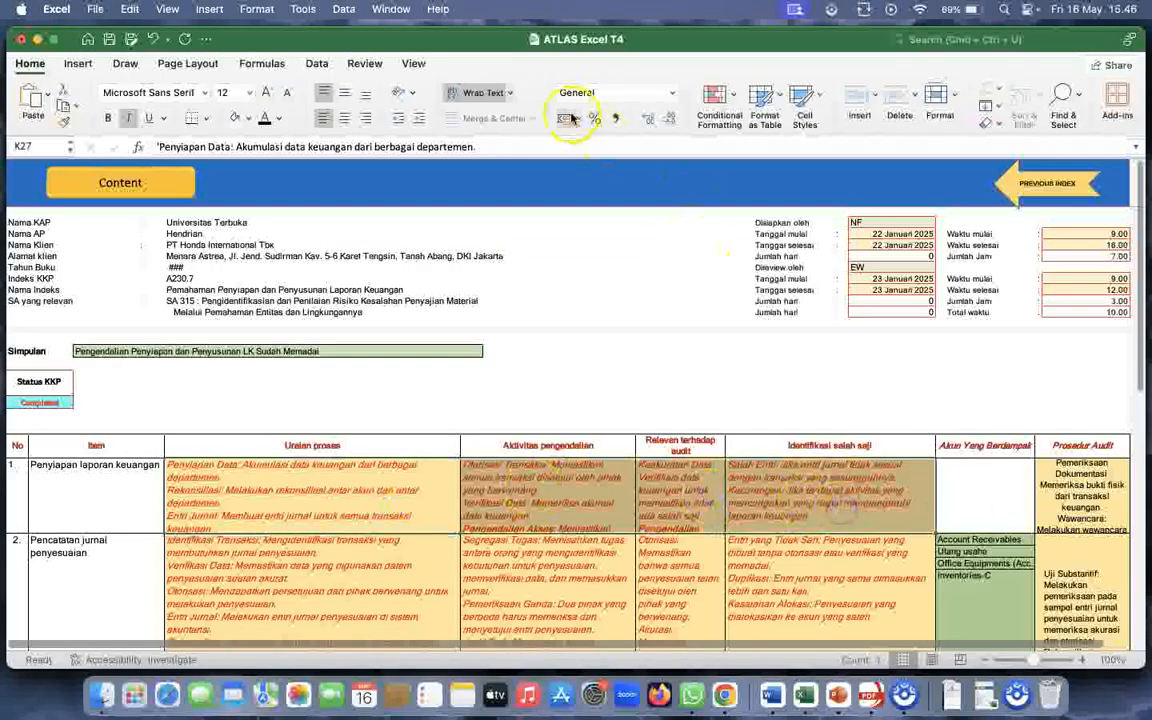
left_click(266, 118)
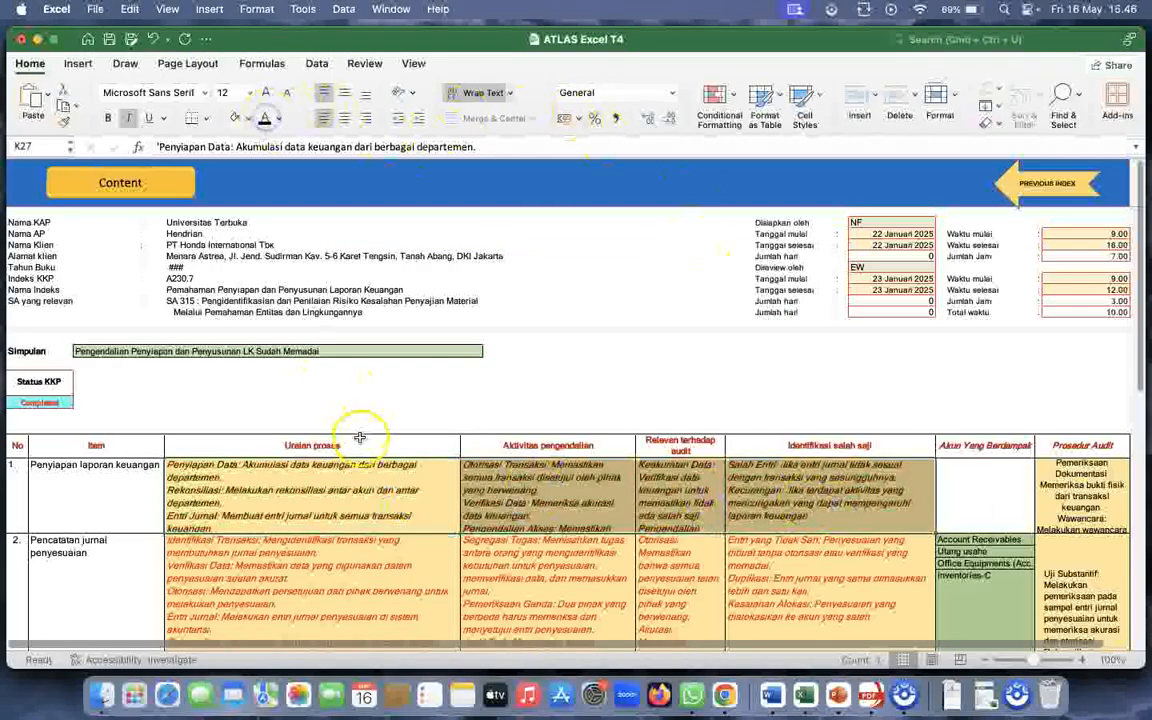
Read the full text of the Penyiapan laporan keuangan cells from Uraian proses to Identifikasi salah saji
scroll(360, 470, "down", 3)
left_click(362, 486)
left_click(377, 442)
double_click(377, 444)
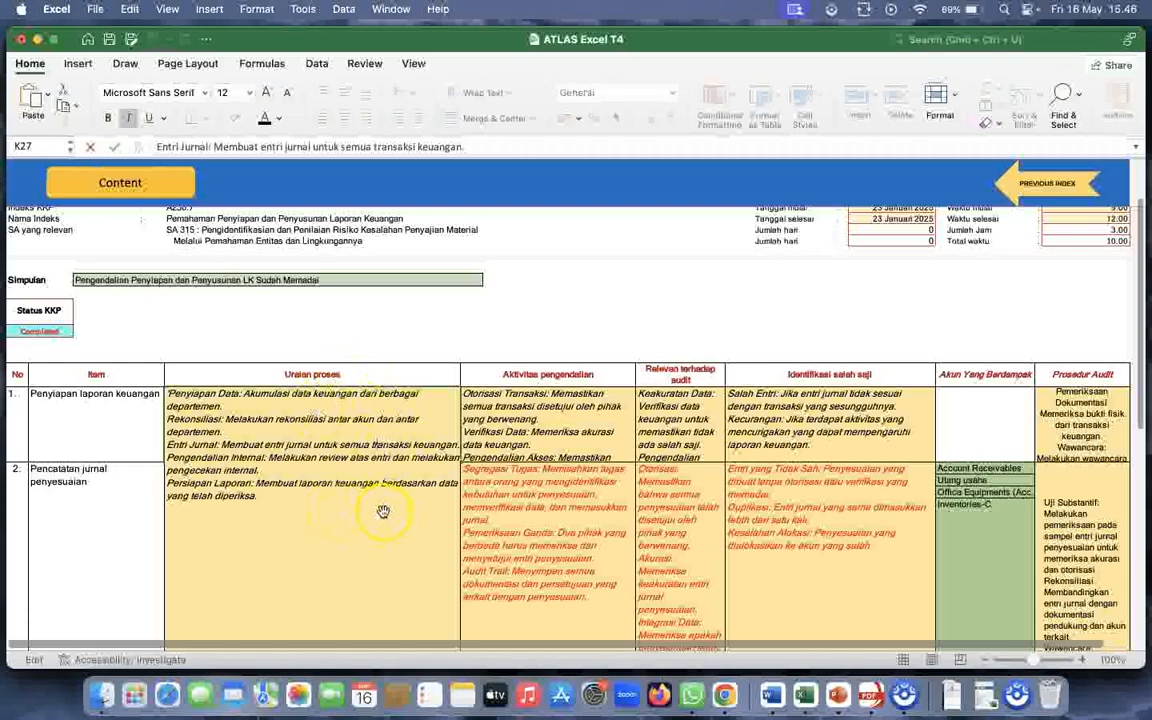
double_click(574, 438)
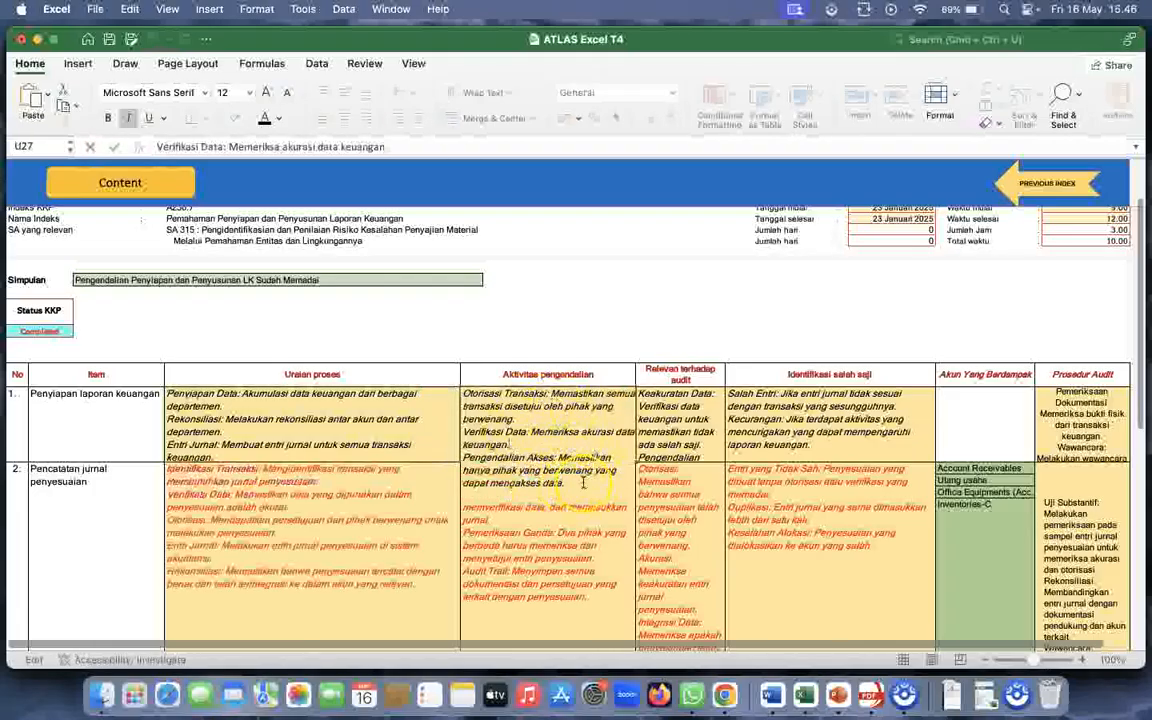
double_click(705, 443)
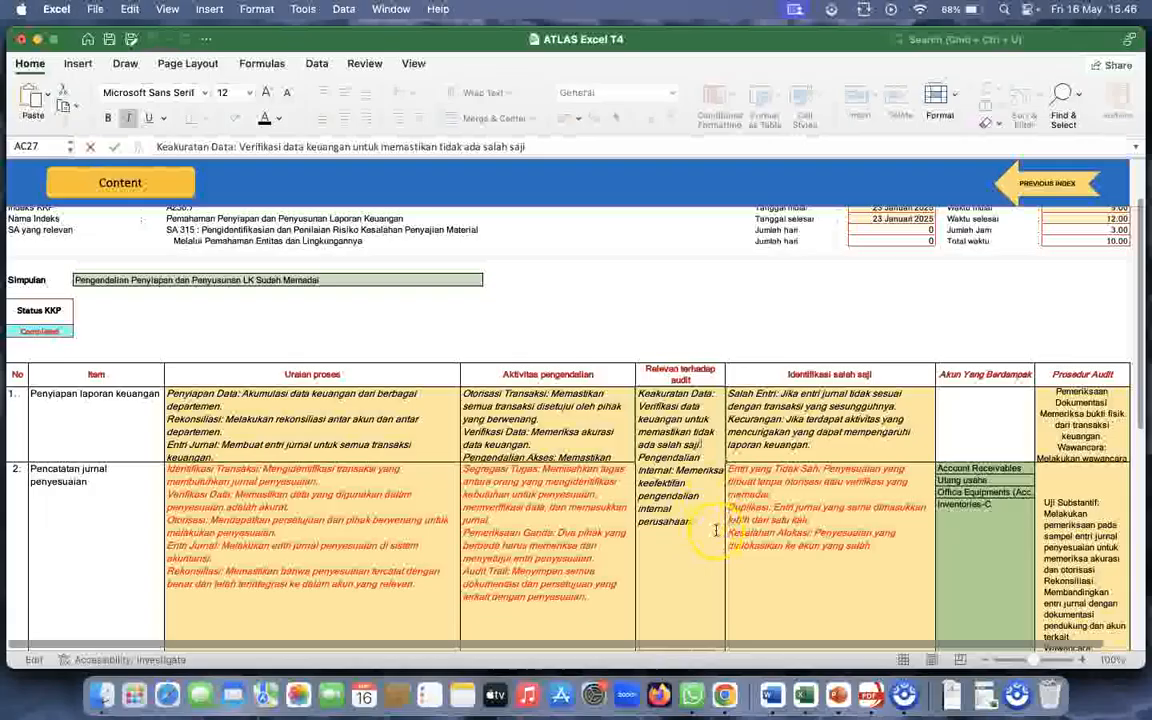
double_click(835, 427)
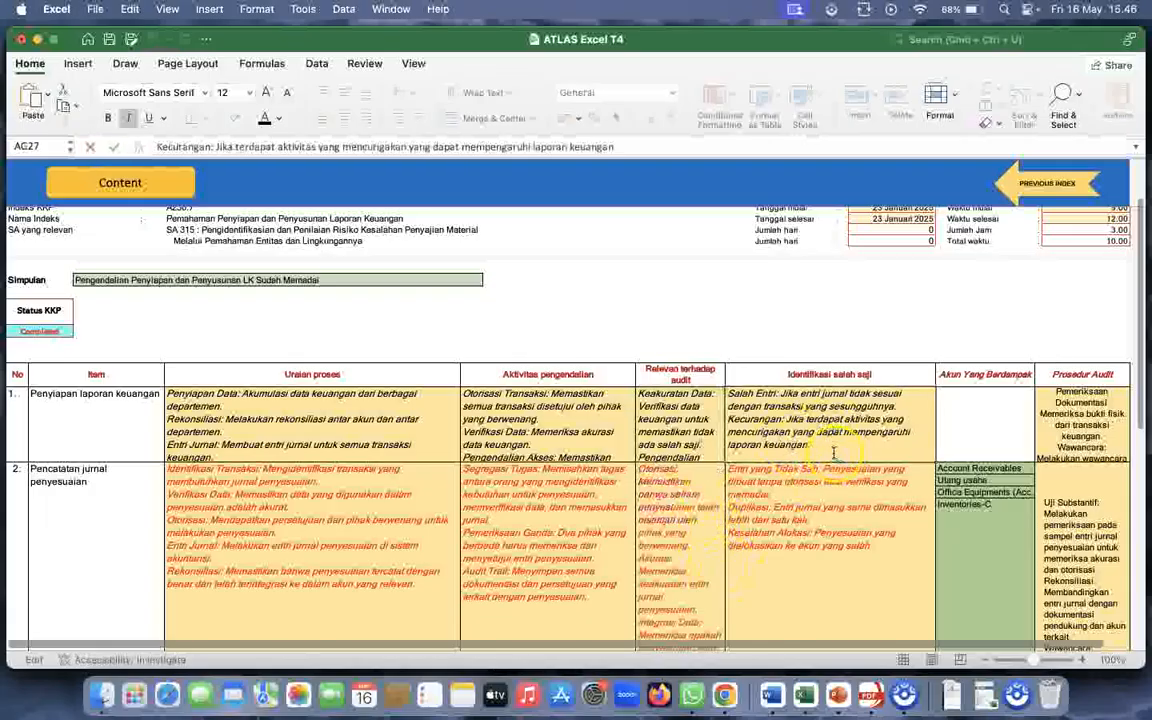
Check the Akun Yang Berdampak and Prosedur Audit cells for Penyiapan laporan keuangan, reading the full audit procedure text
left_click(1003, 428)
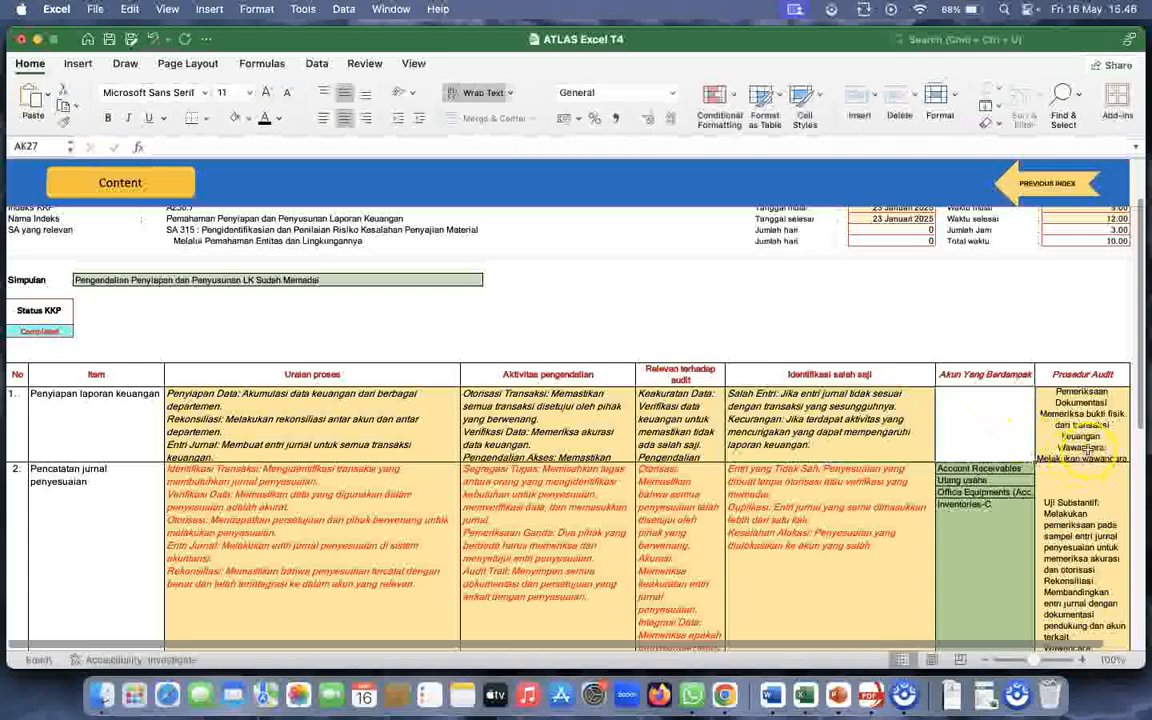
double_click(1084, 440)
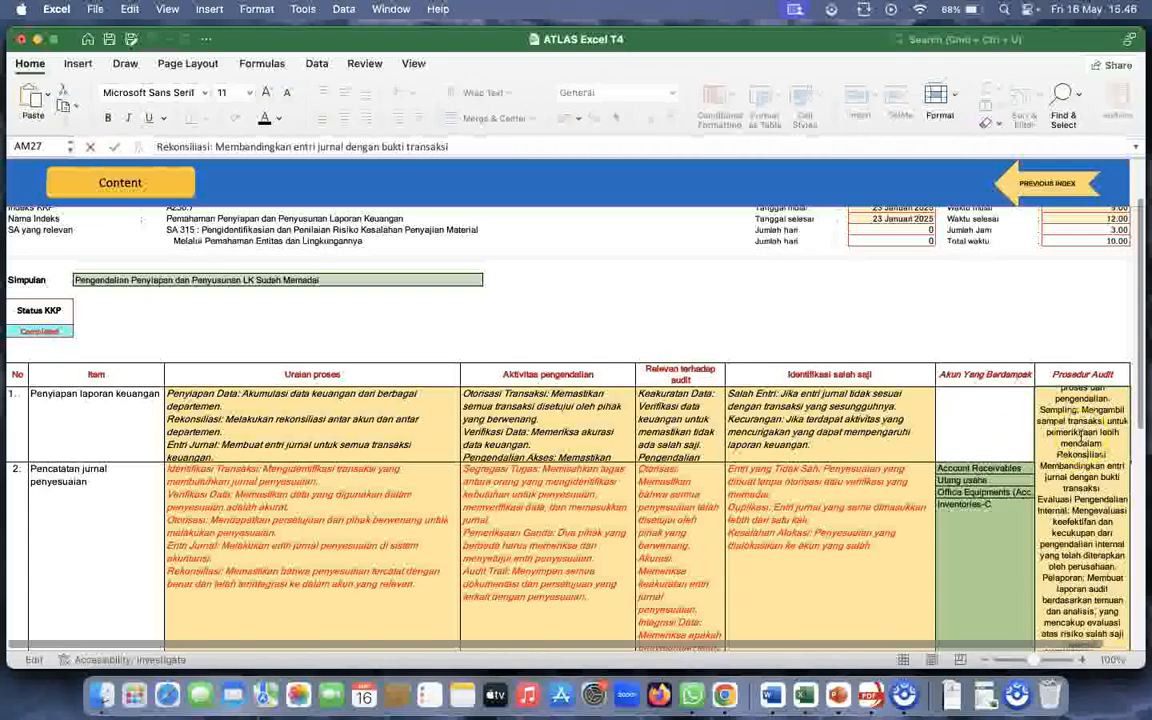
scroll(990, 320, "down", 3)
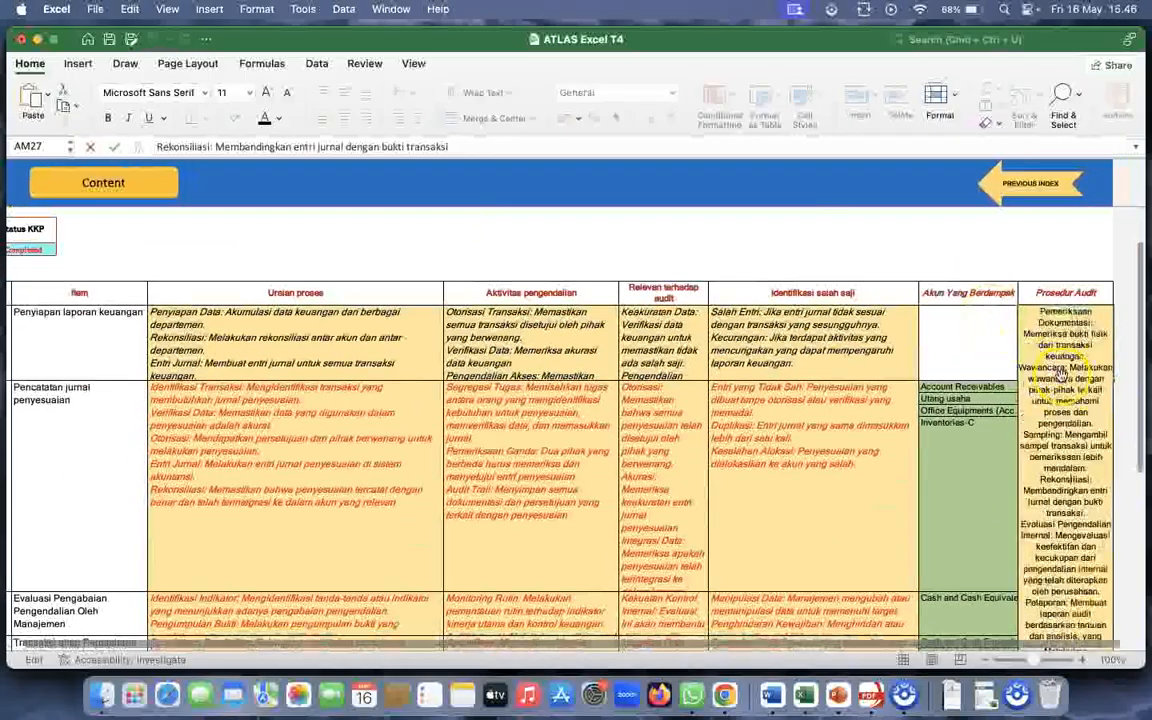
scroll(994, 399, "down", 3)
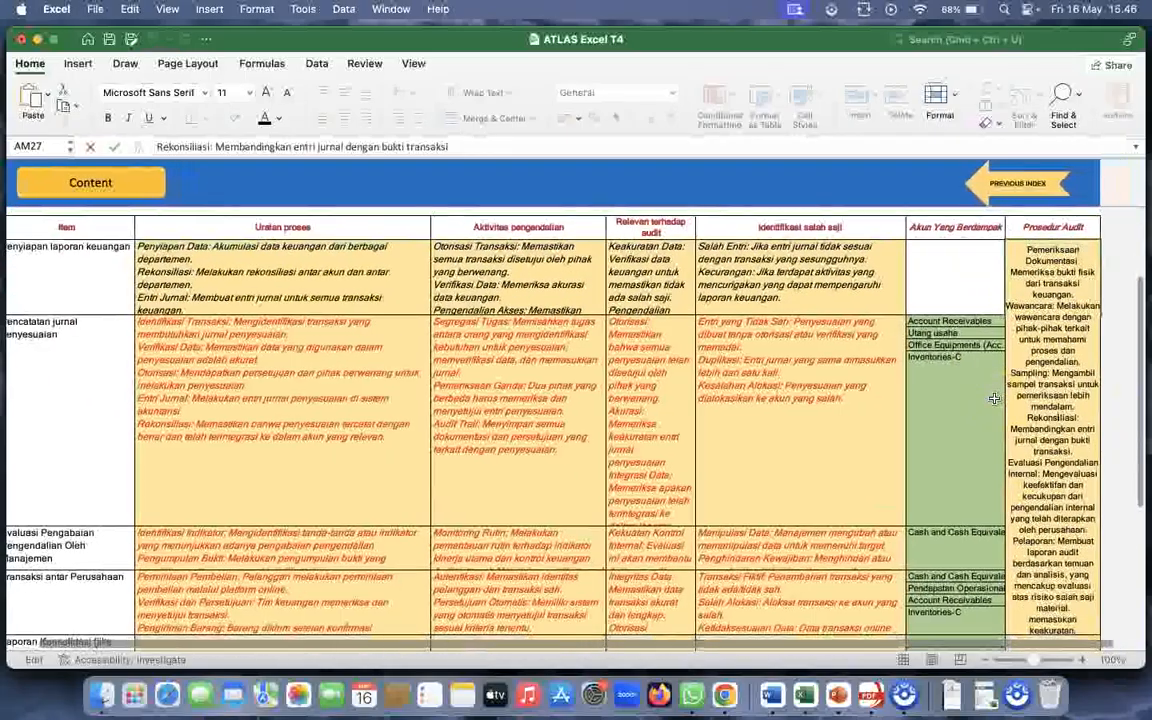
scroll(994, 399, "up", 1)
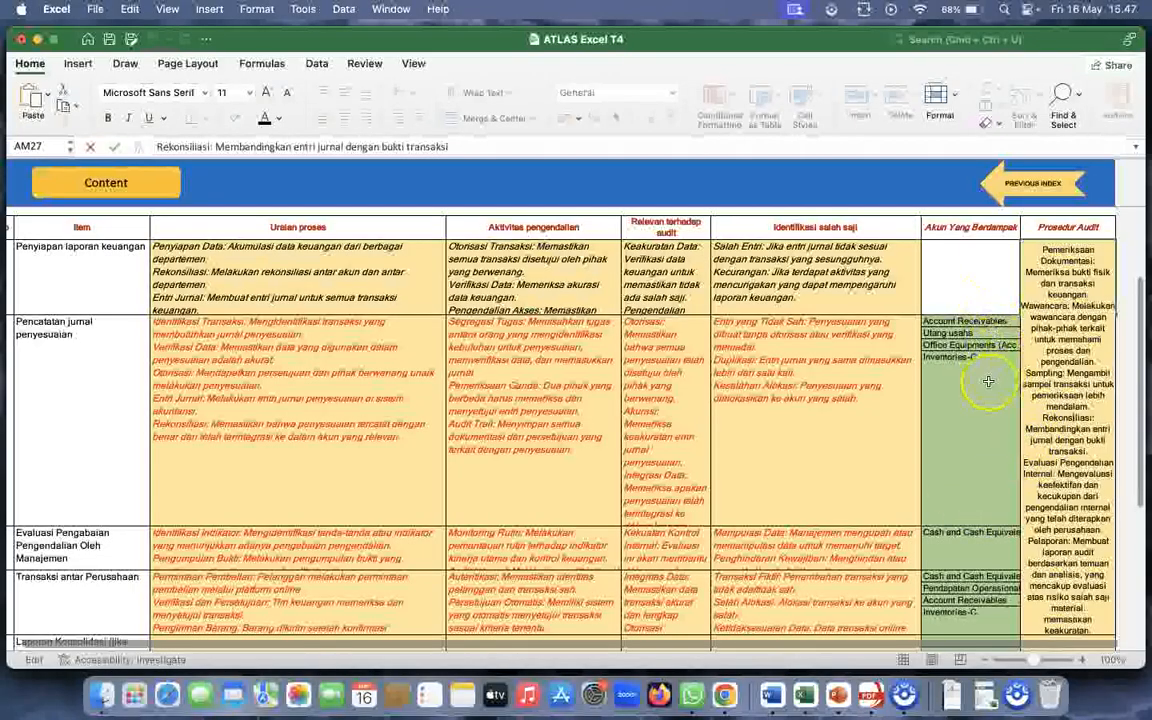
Compare the Pencatatan jurnal penyesuaian row in the Excel table with the same row of the Word case document
left_click(867, 372)
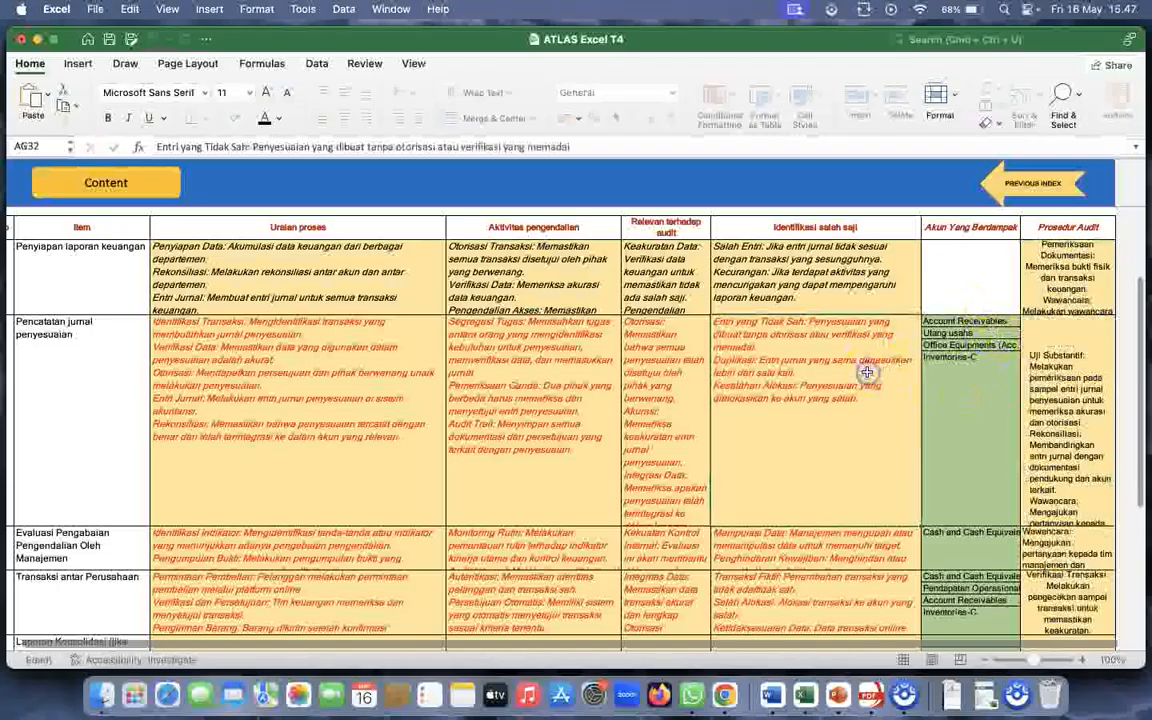
left_click(301, 351)
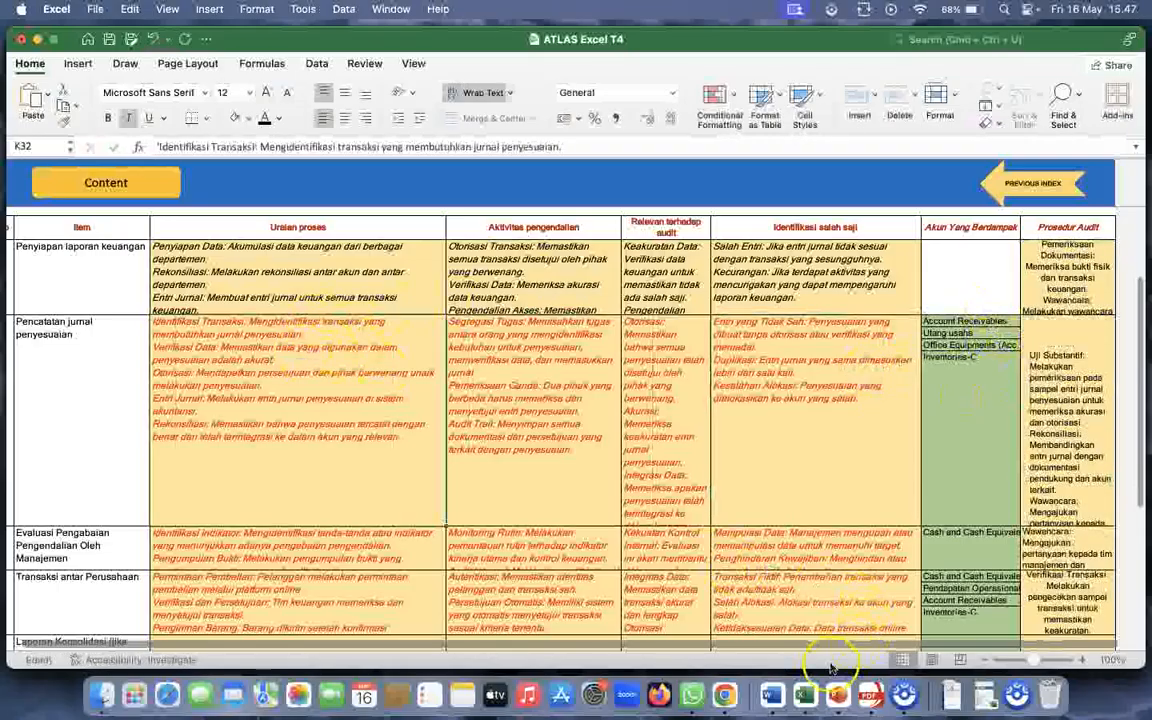
left_click(771, 695)
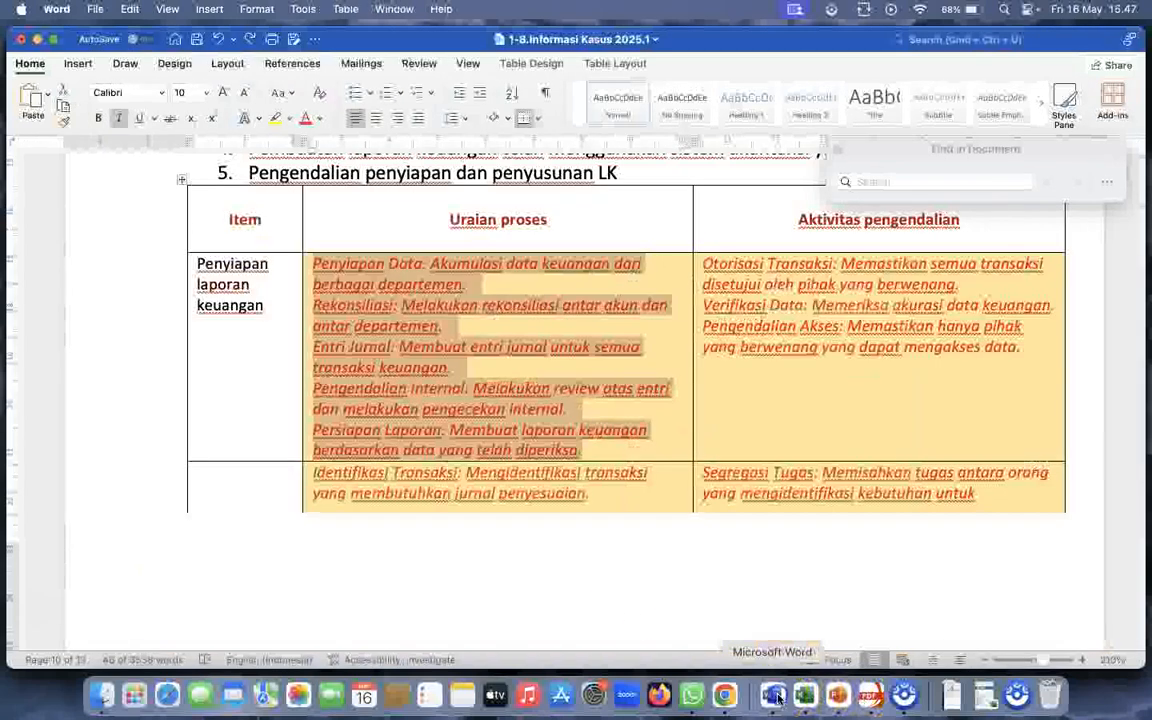
scroll(450, 516, "down", 5)
scroll(450, 516, "down", 5)
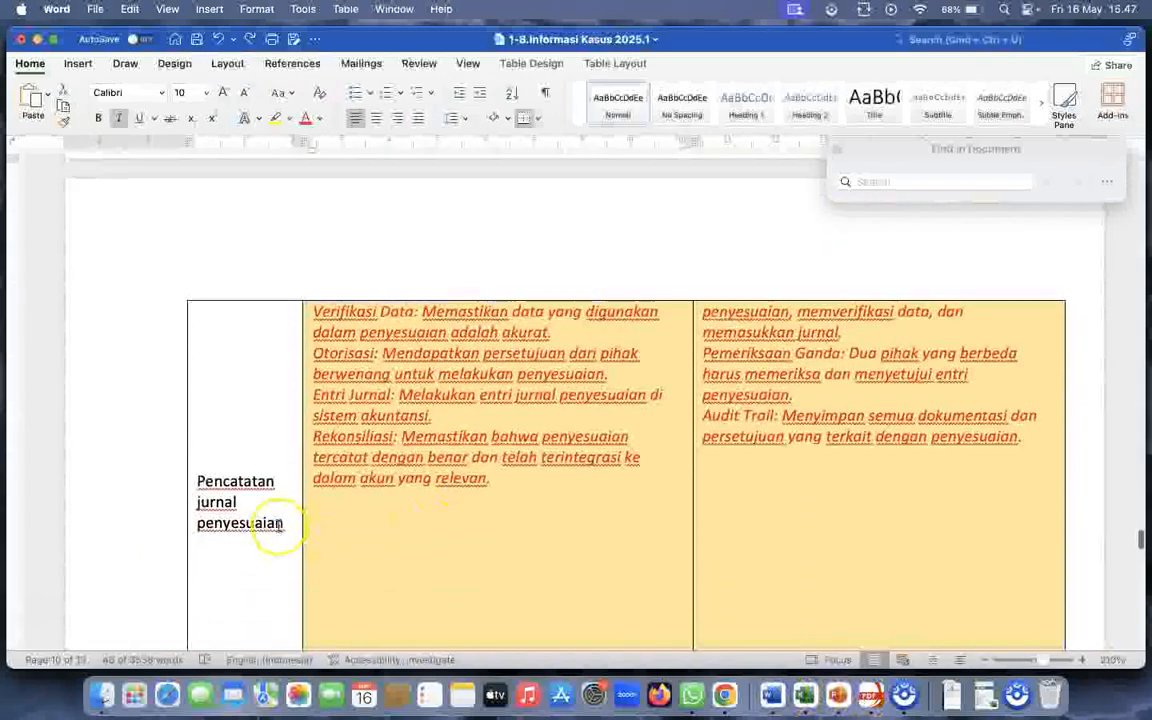
Switch back to Excel and make the Pencatatan jurnal penyesuaian text black from Uraian proses through Identifikasi salah saji
left_click(804, 695)
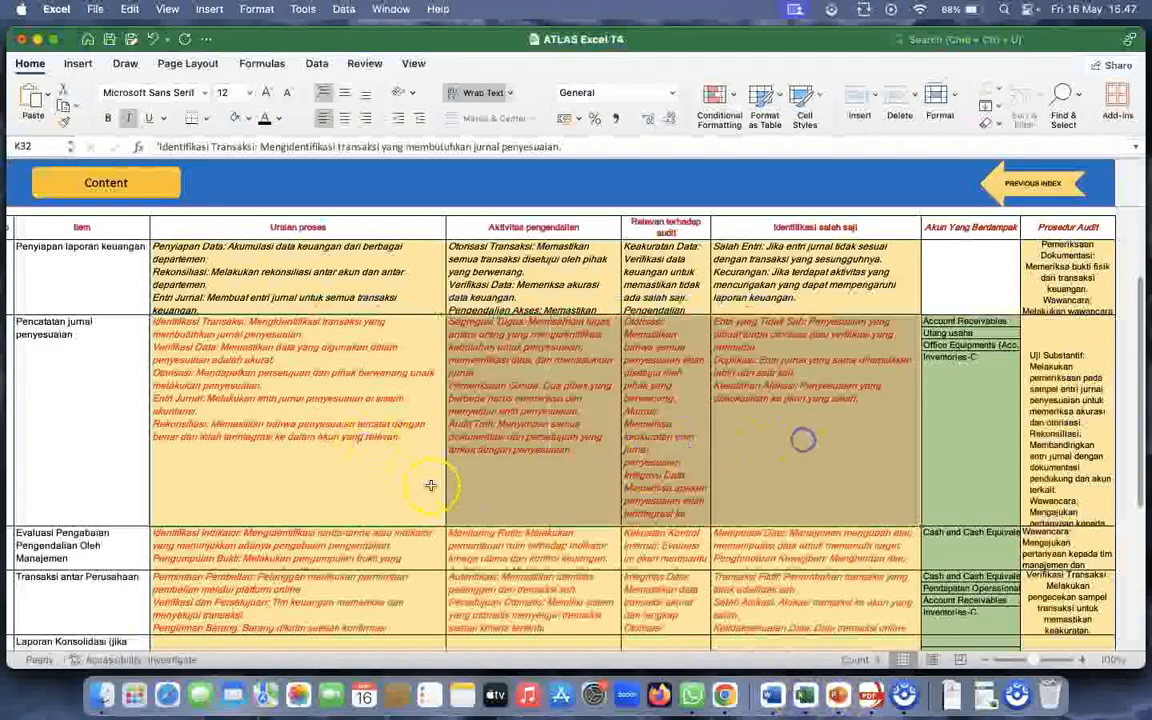
left_click_drag(465, 461, 764, 468)
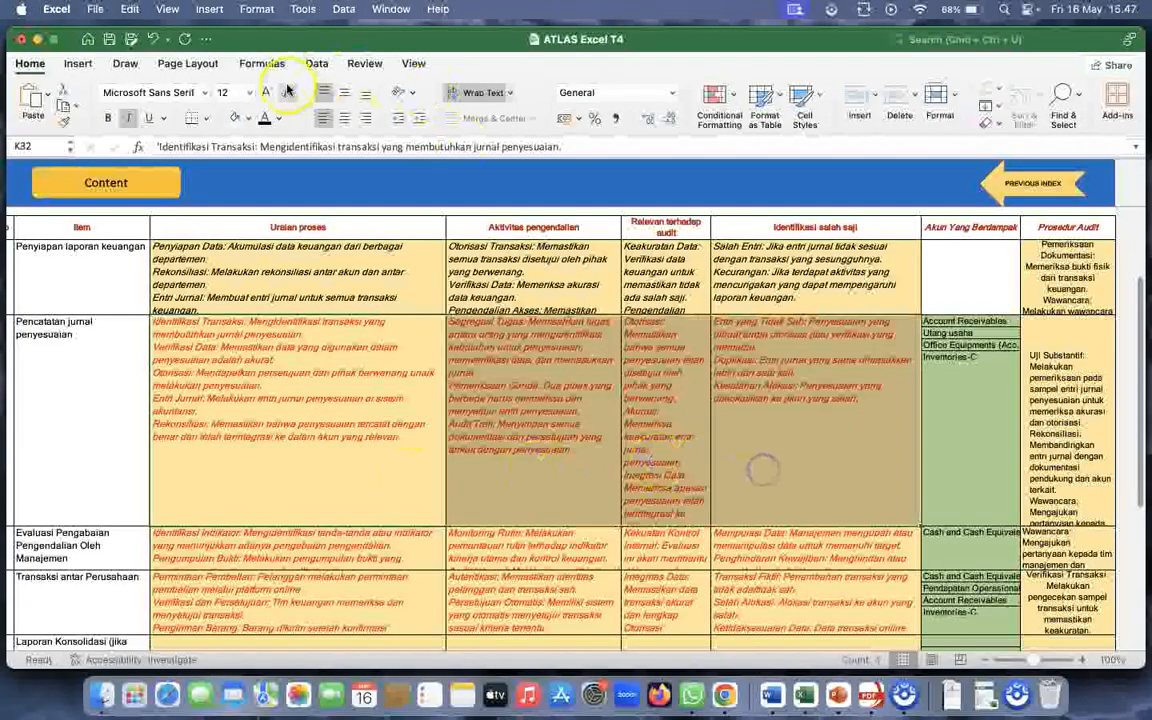
left_click(265, 120)
Read the full Relevan terhadap audit and Prosedur Audit texts for Pencatatan jurnal penyesuaian
double_click(680, 381)
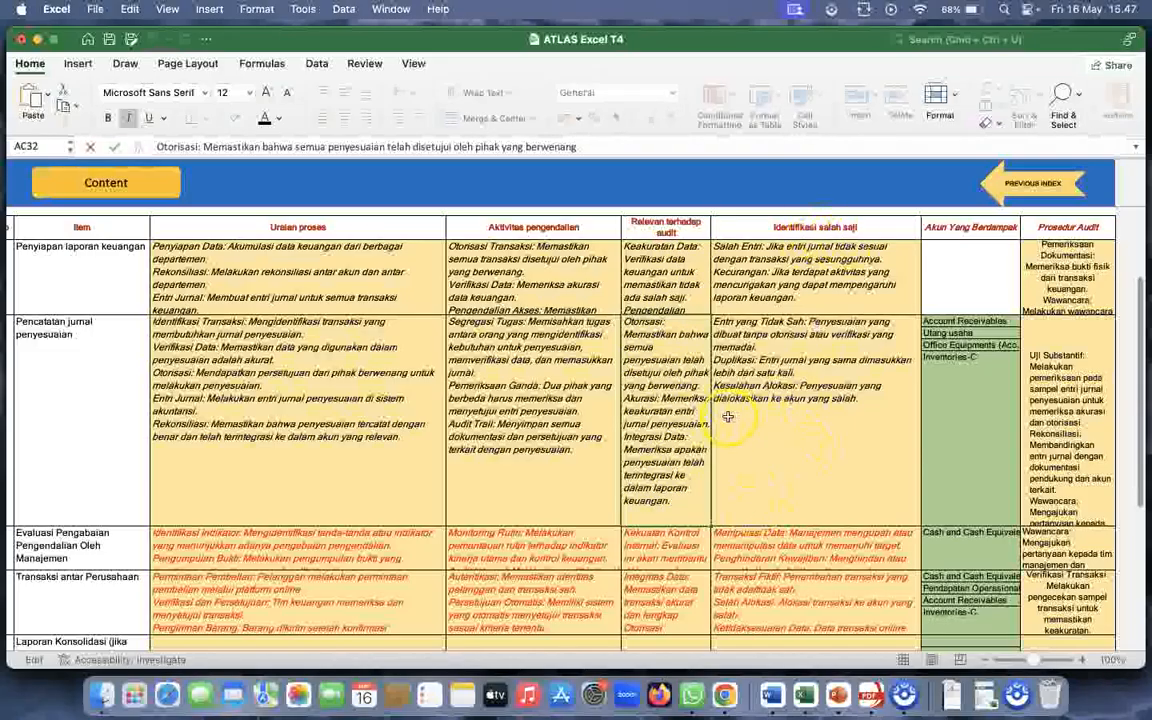
double_click(1068, 410)
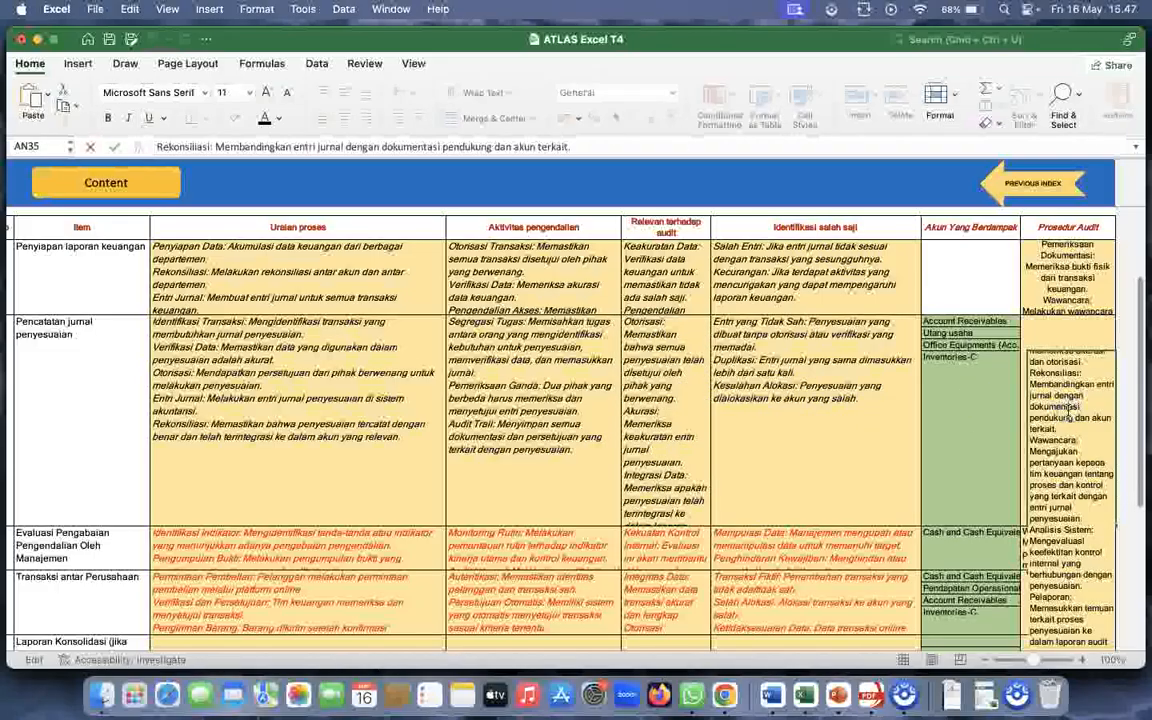
scroll(1022, 415, "down", 5)
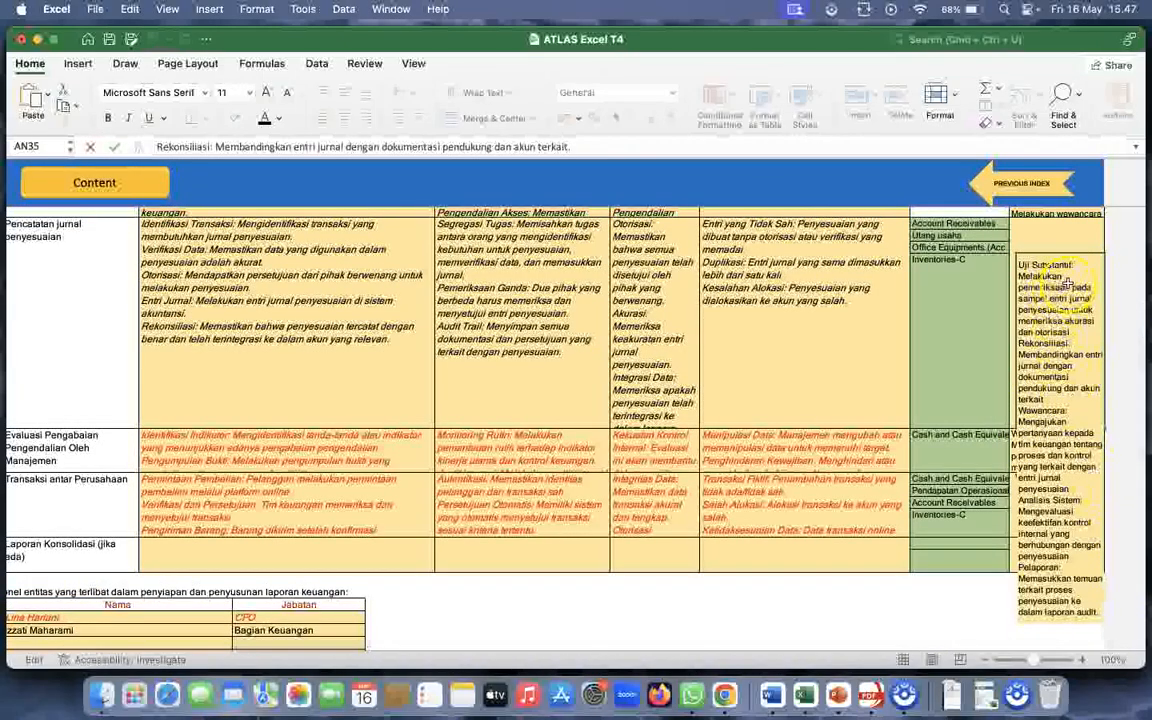
left_click(967, 402)
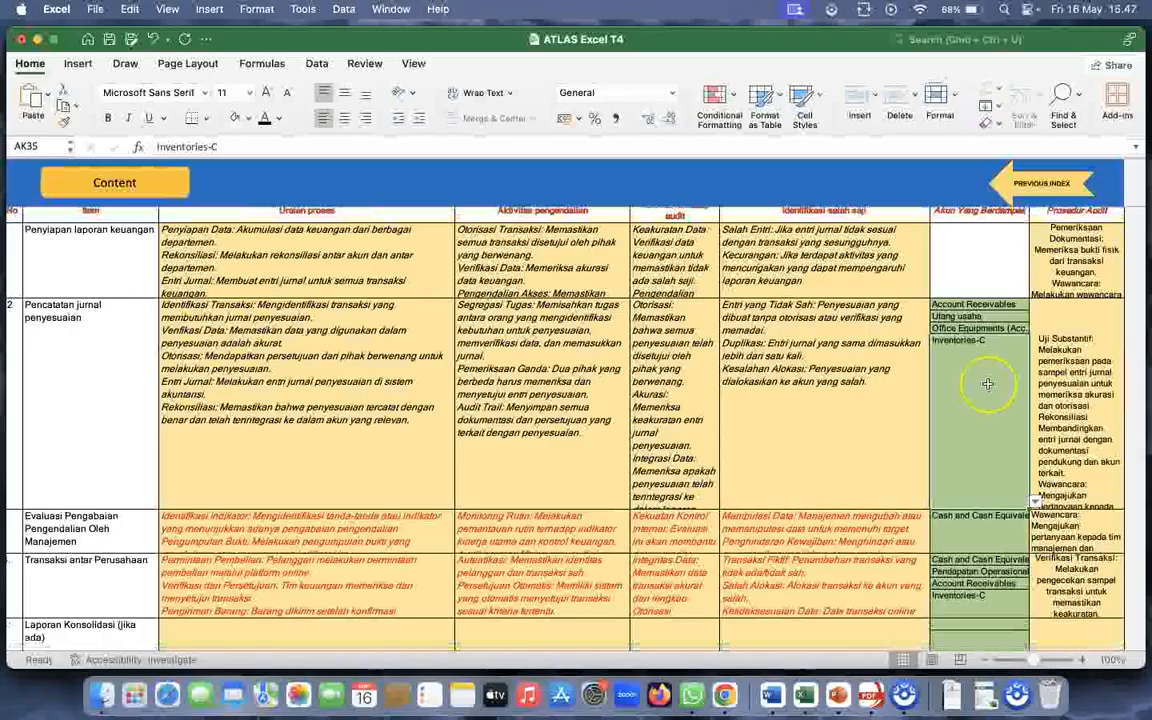
Check the account options for each of the four Akun Yang Berdampak cells of Pencatatan jurnal penyesuaian
scroll(985, 378, "up", 2)
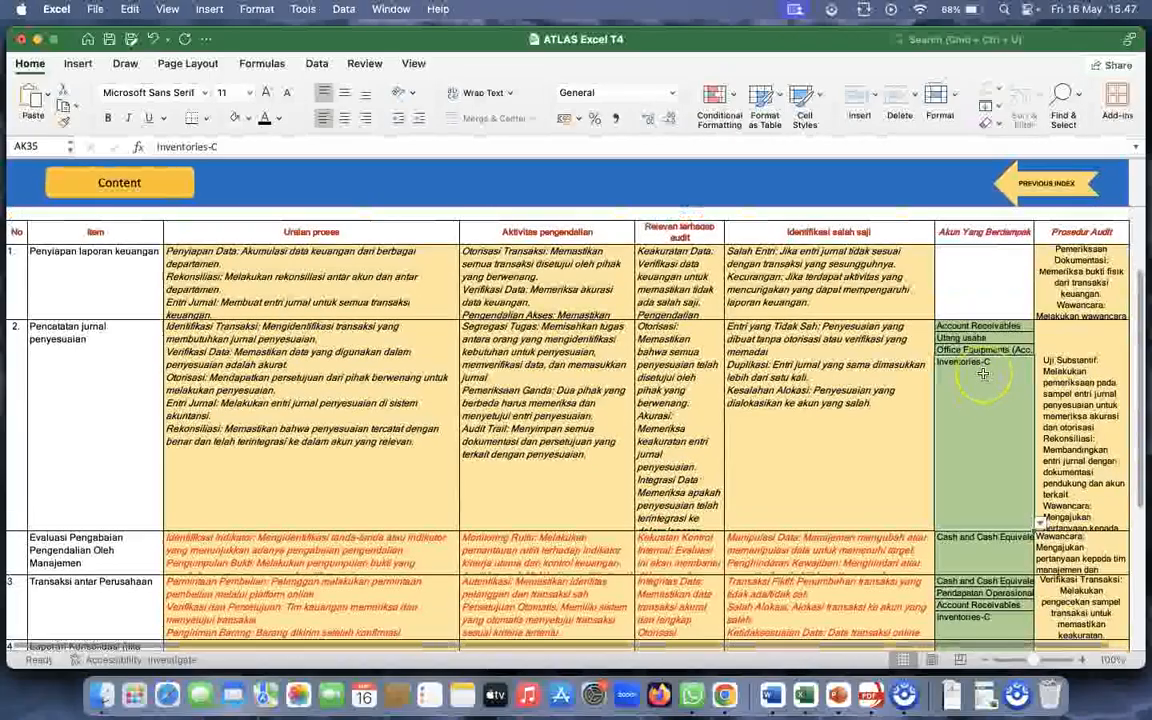
left_click(990, 334)
left_click(1039, 334)
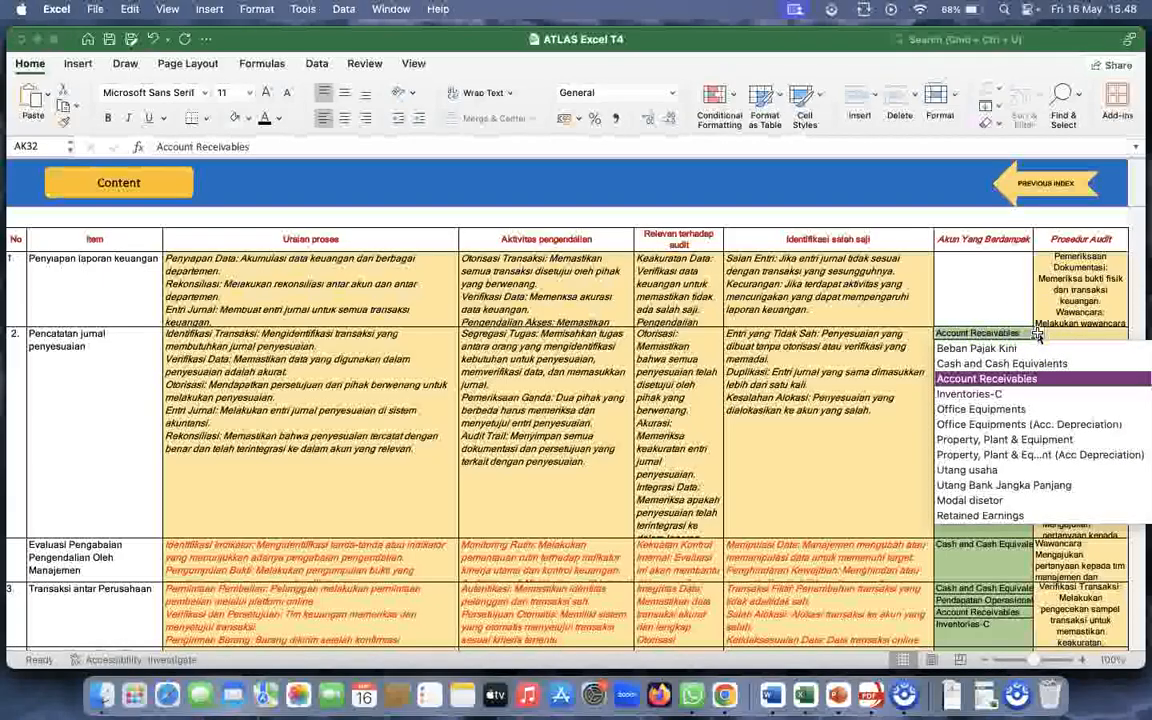
left_click(1039, 334)
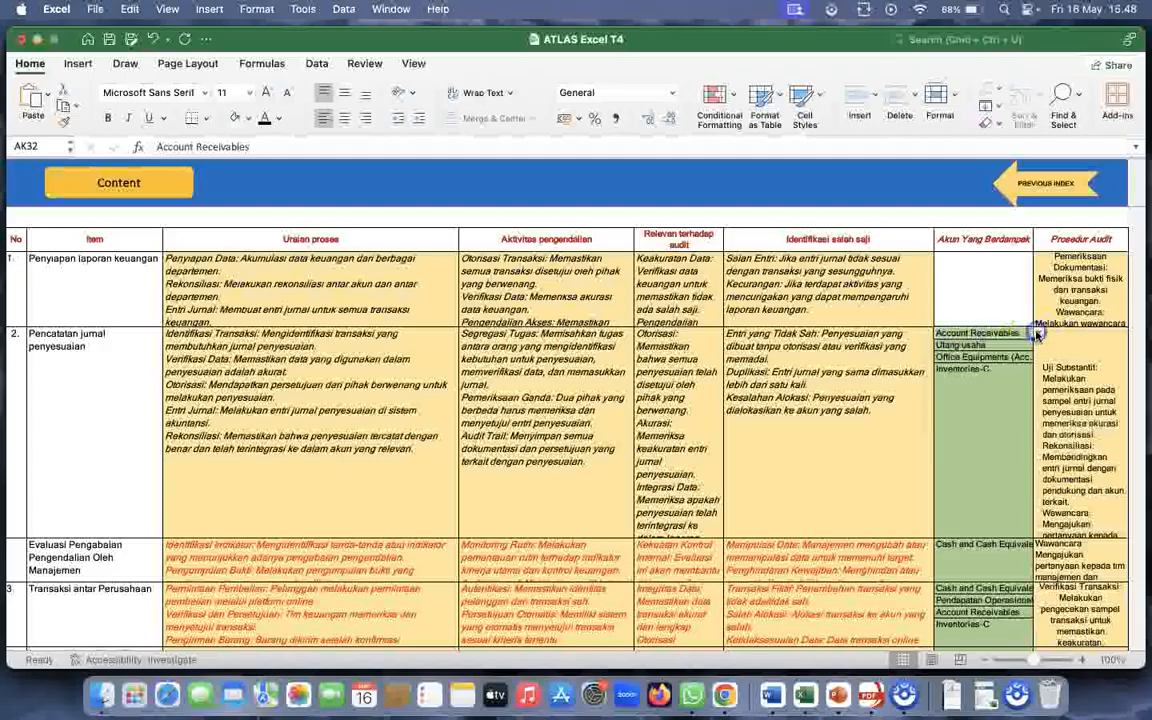
left_click(1006, 345)
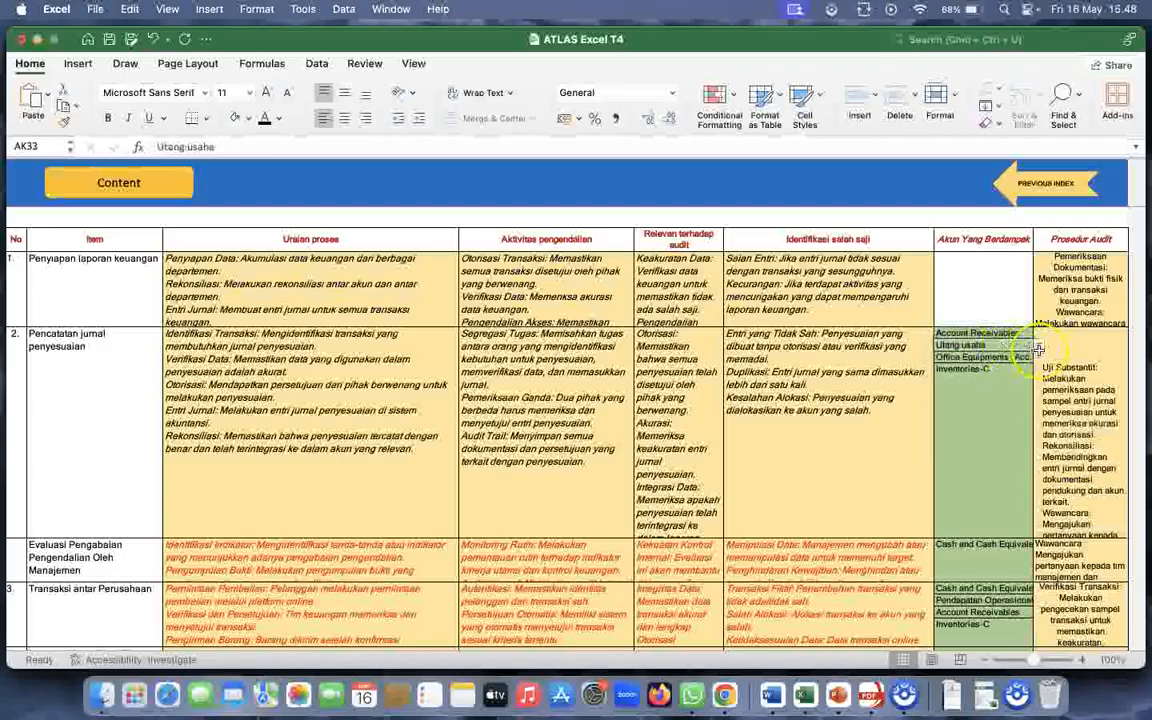
left_click(1039, 344)
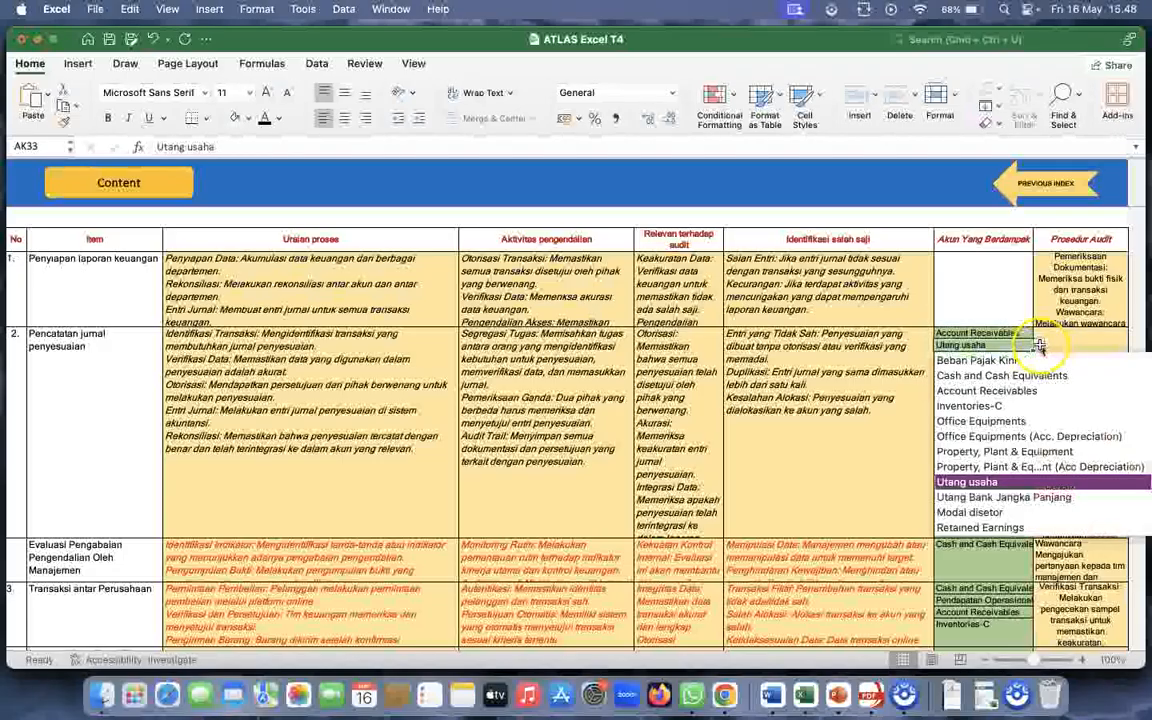
left_click(1039, 345)
left_click(1016, 357)
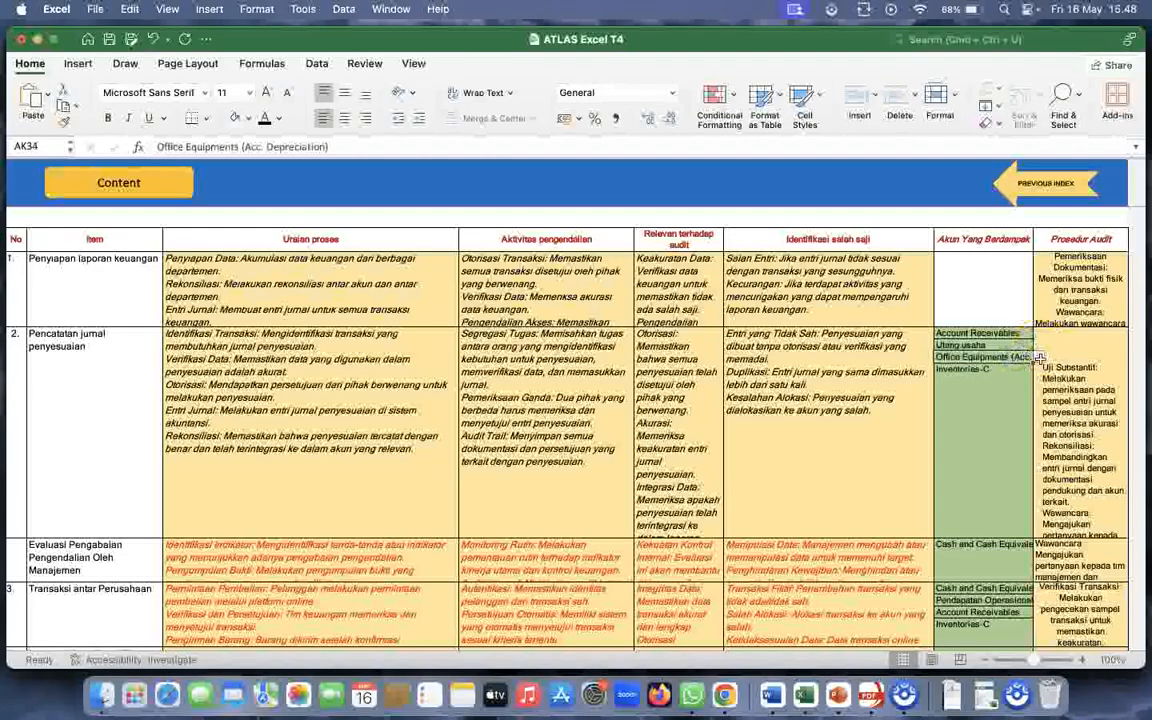
left_click(1038, 357)
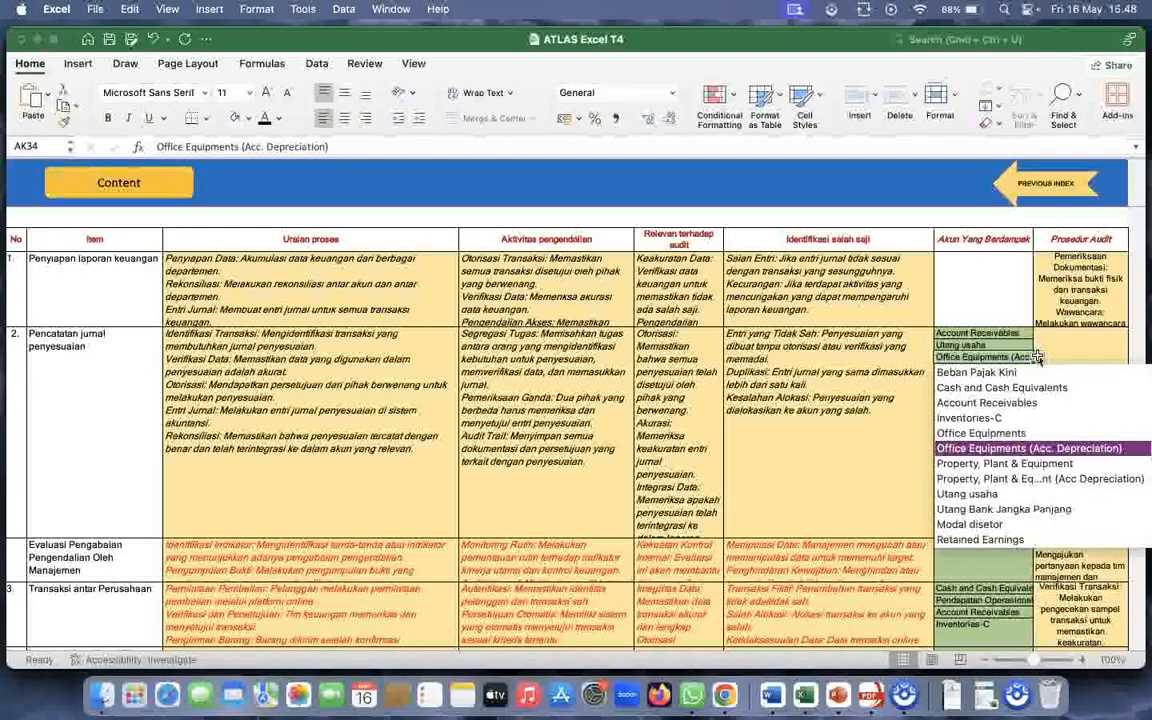
left_click(1038, 357)
left_click(1005, 370)
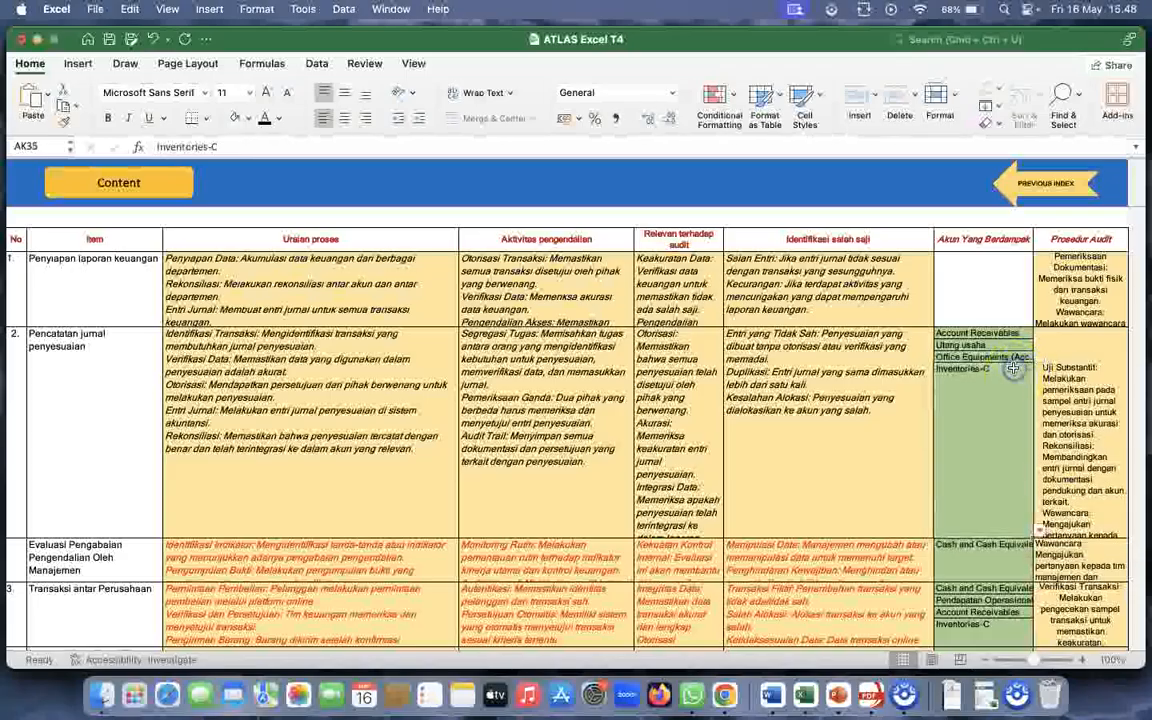
left_click(1038, 530)
left_click(1038, 530)
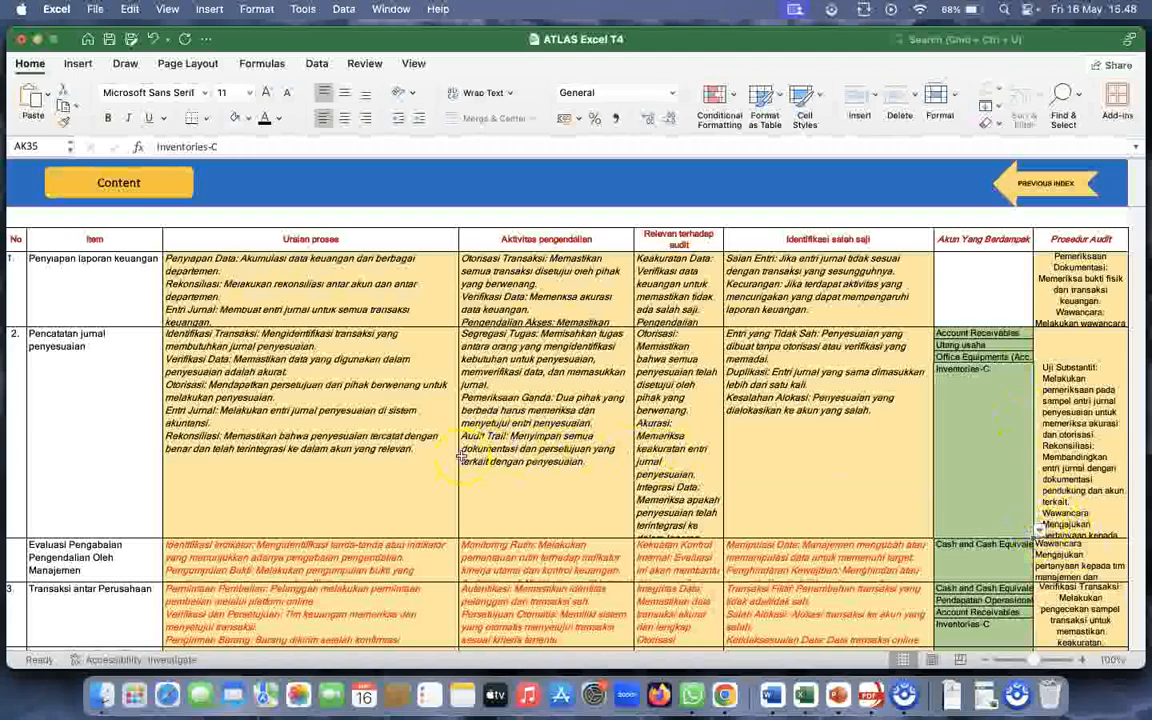
Make the Evaluasi Pengabaian Pengendalian Oleh Manajemen text black from Uraian proses through Identifikasi salah saji
left_click(421, 461)
scroll(421, 461, "down", 3)
scroll(421, 461, "down", 1)
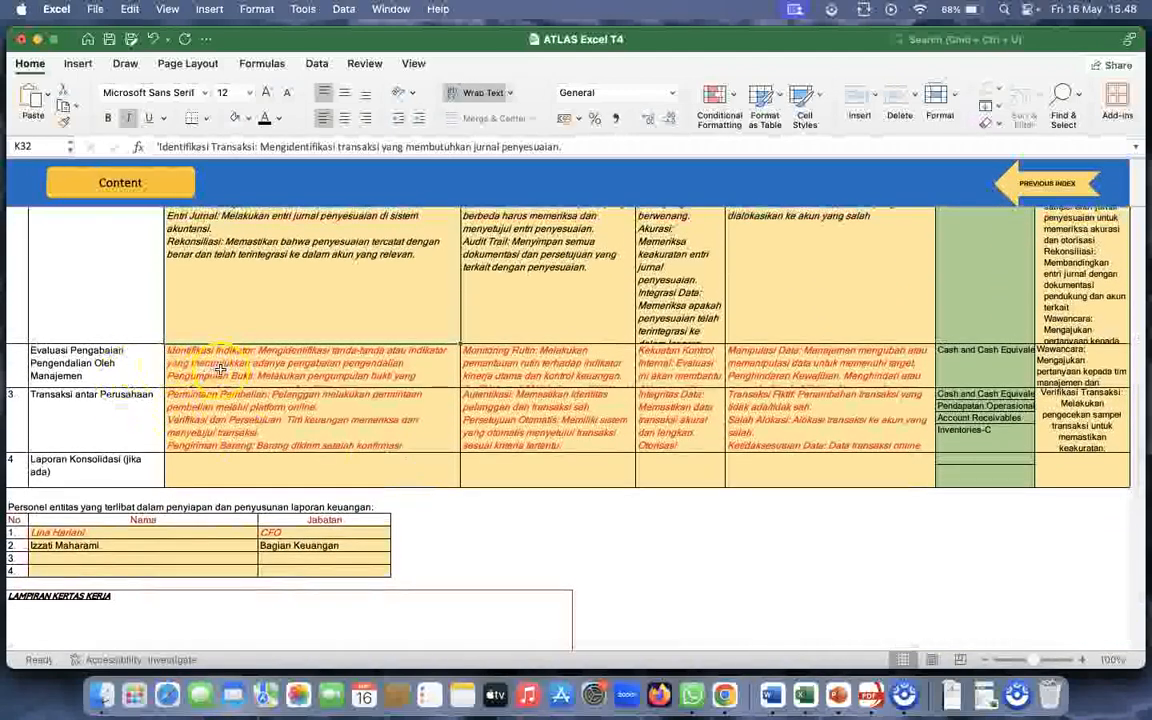
left_click_drag(221, 368, 834, 368)
left_click(260, 117)
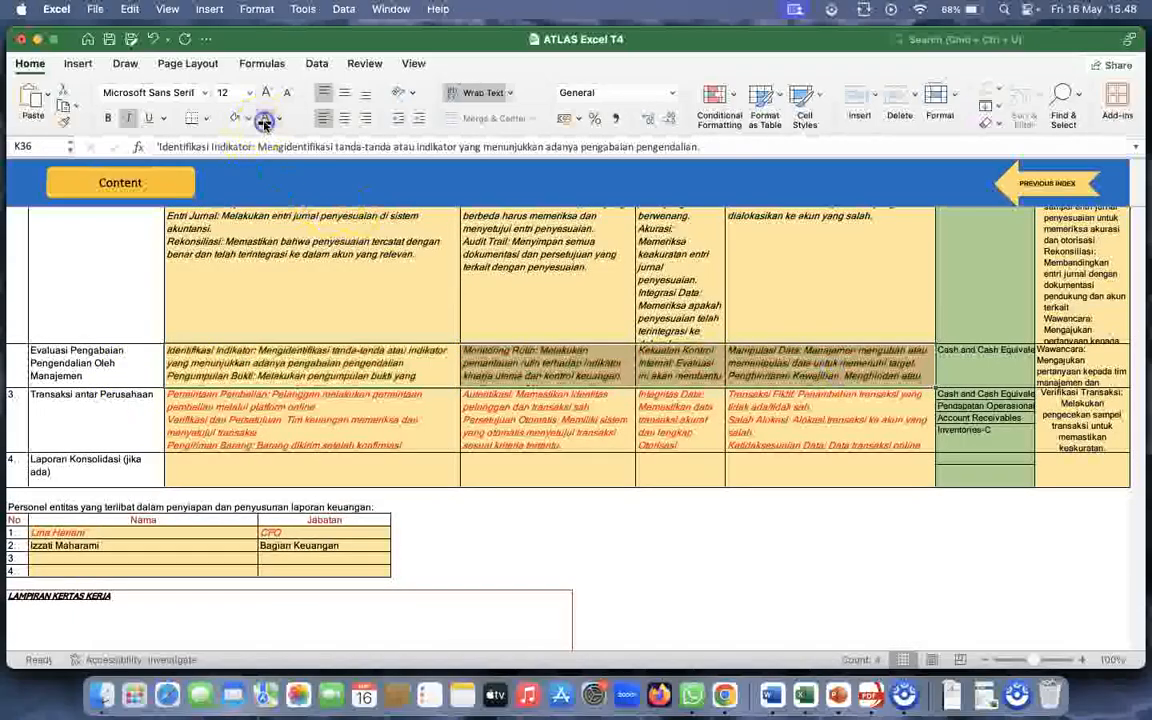
Look up the Evaluasi Pengabaian Pengendalian Oleh Manajemen row in the Word case document and return to Excel
left_click(771, 695)
scroll(663, 535, "down", 10)
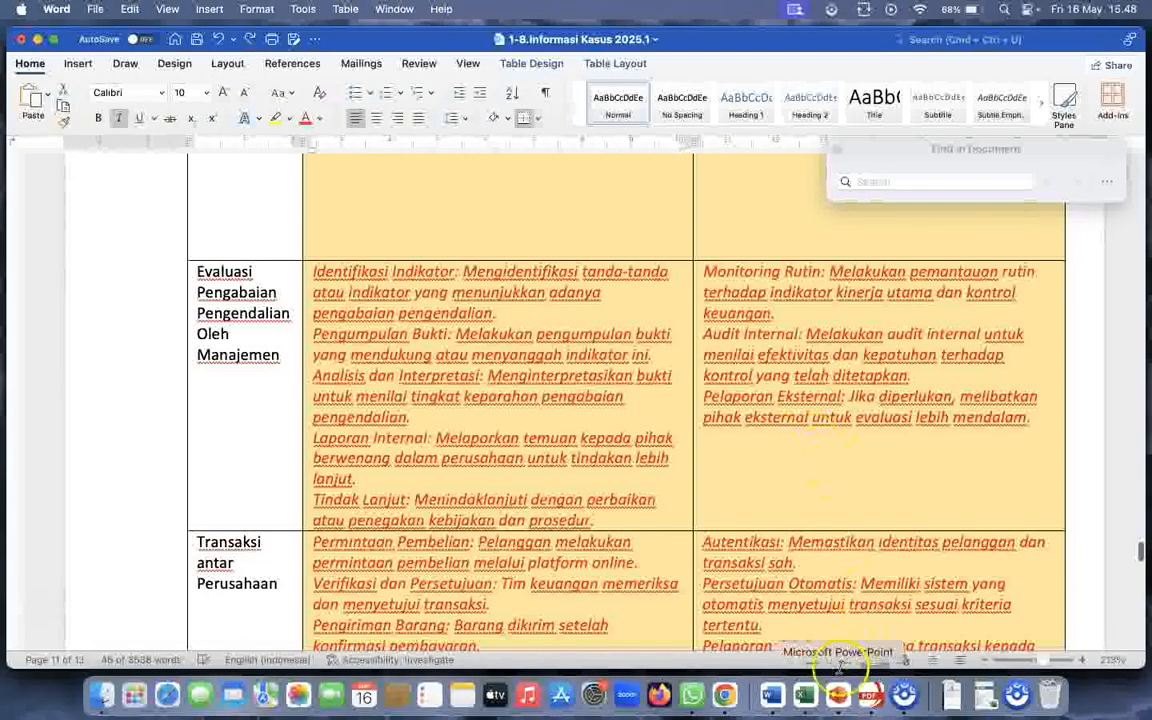
left_click(807, 697)
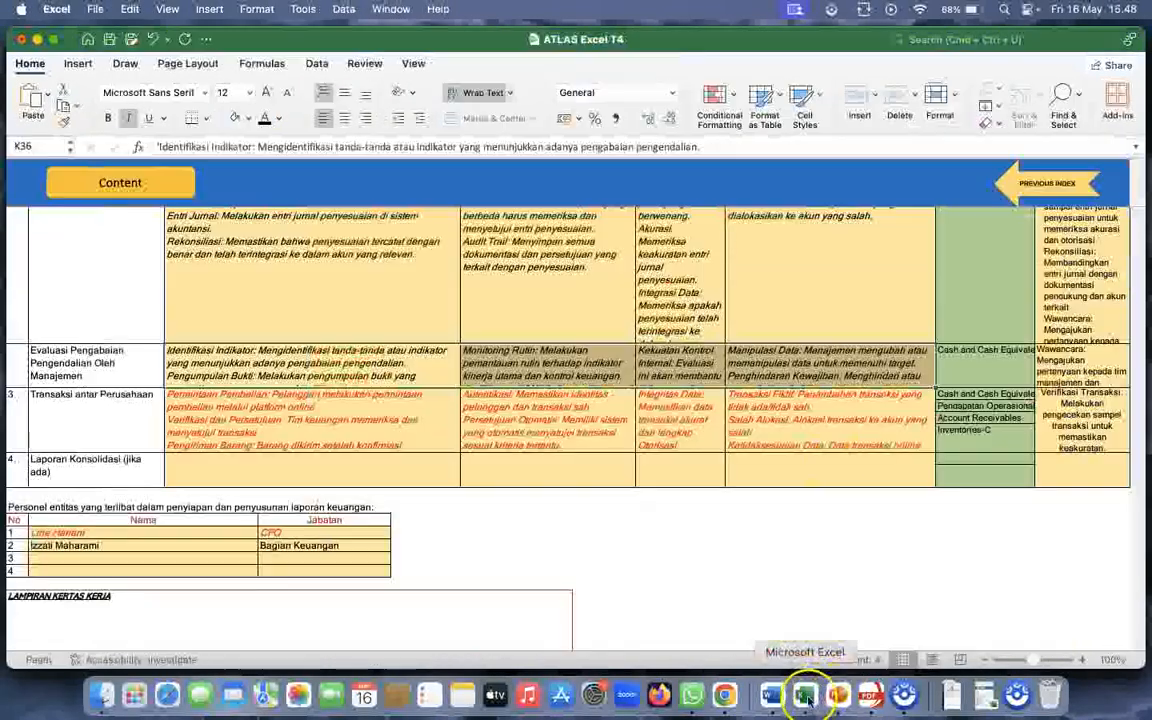
Read the full Relevan terhadap audit and Identifikasi salah saji texts for Evaluasi Pengabaian Pengendalian Oleh Manajemen
left_click(675, 365)
scroll(770, 297, "up", 15)
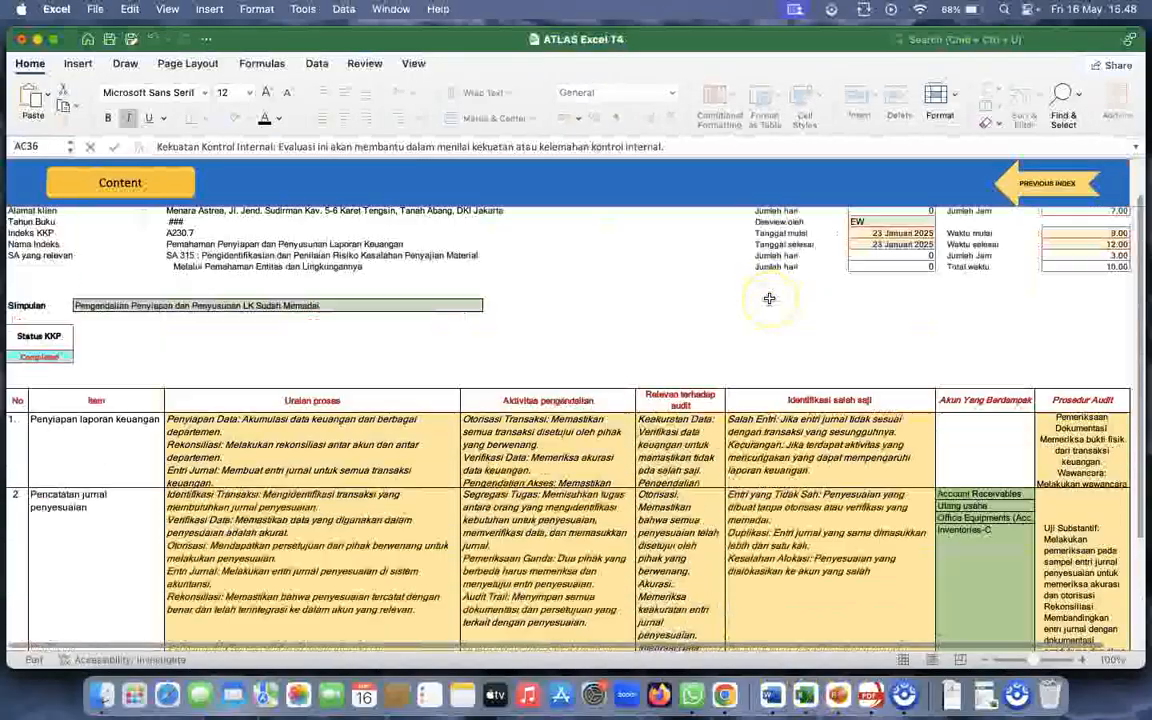
scroll(769, 298, "down", 15)
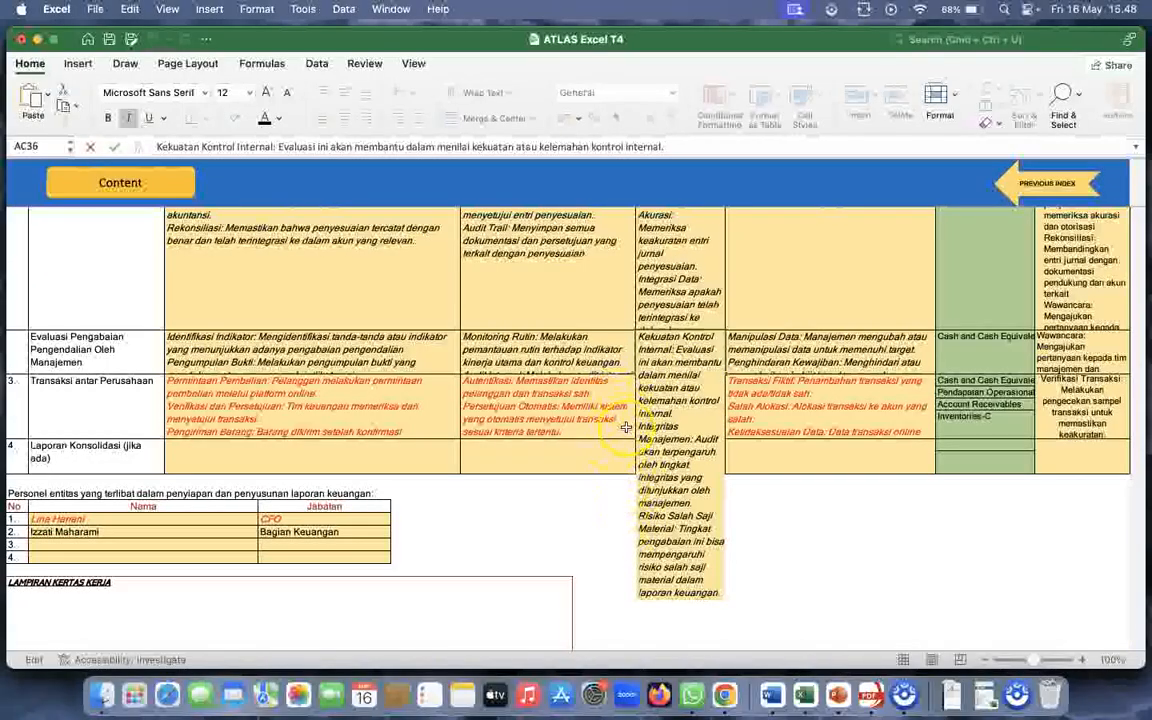
left_click(820, 364)
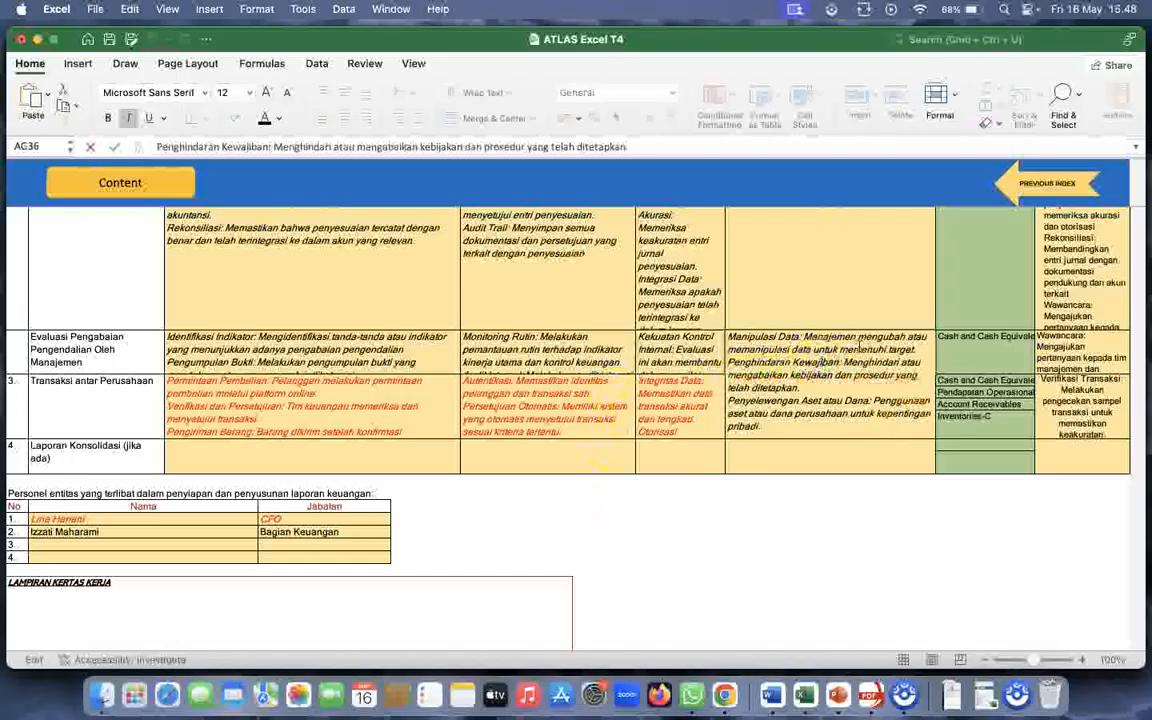
scroll(882, 286, "up", 10)
scroll(882, 286, "down", 7)
scroll(882, 286, "down", 1)
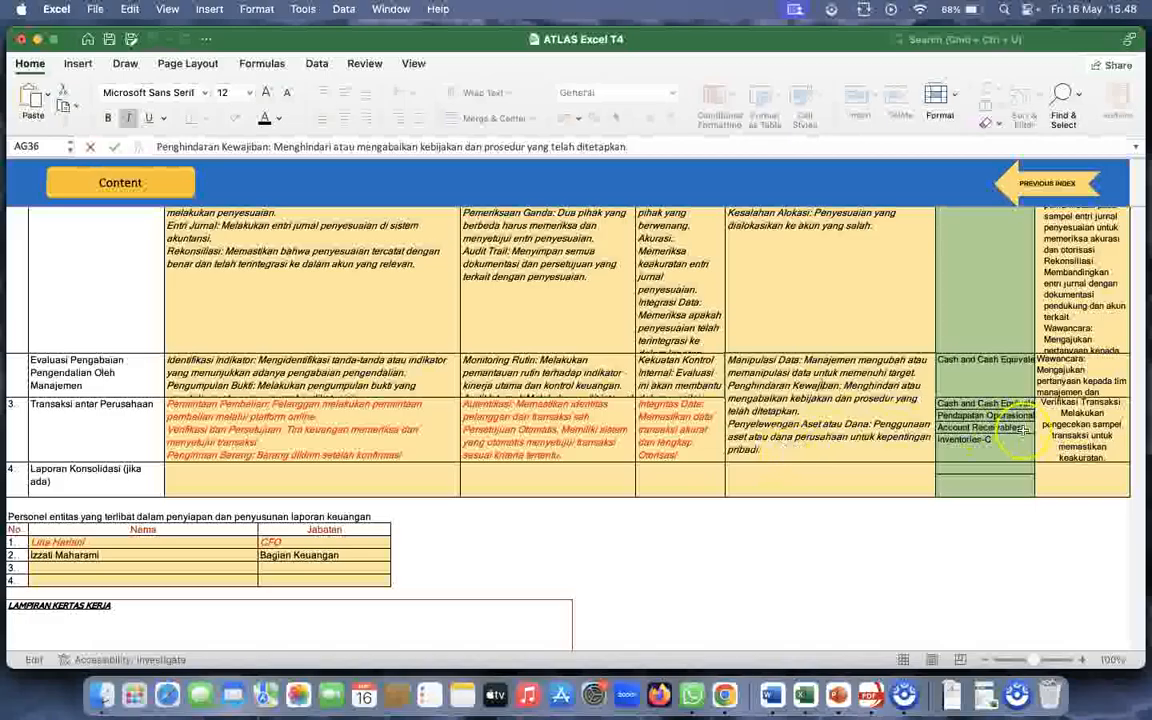
Check the Akun Yang Berdampak cell and read the full Prosedur Audit text for Evaluasi Pengabaian Pengendalian Oleh Manajemen
left_click(1005, 385)
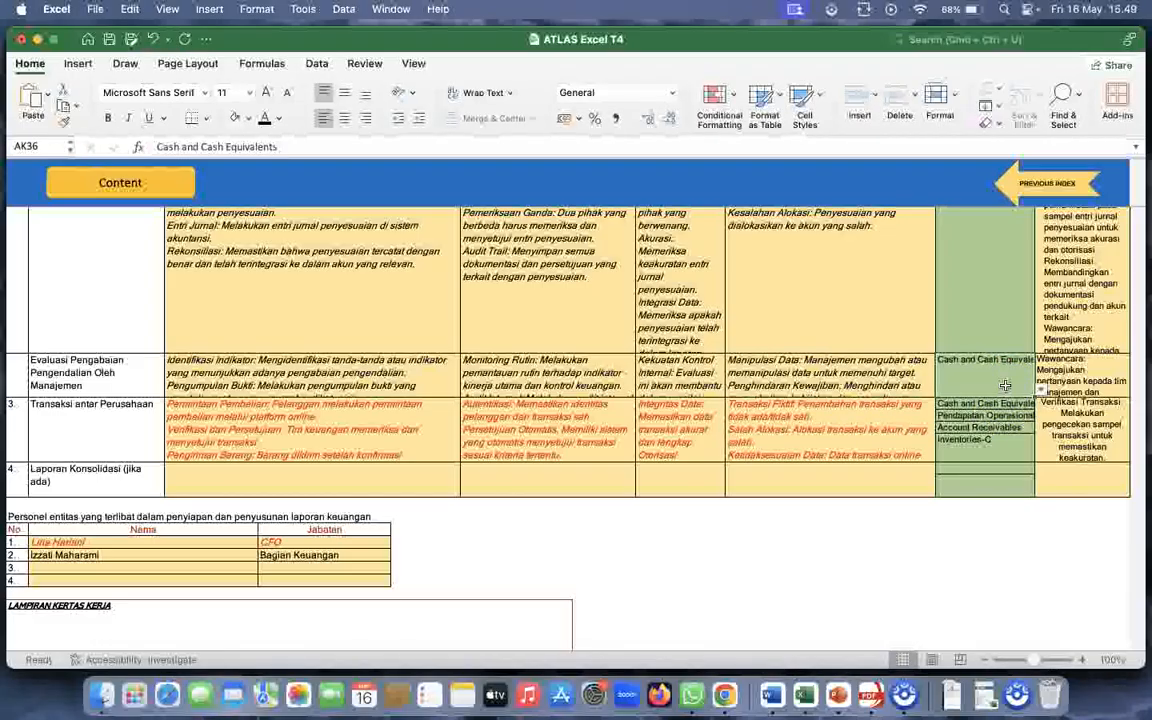
left_click(1045, 389)
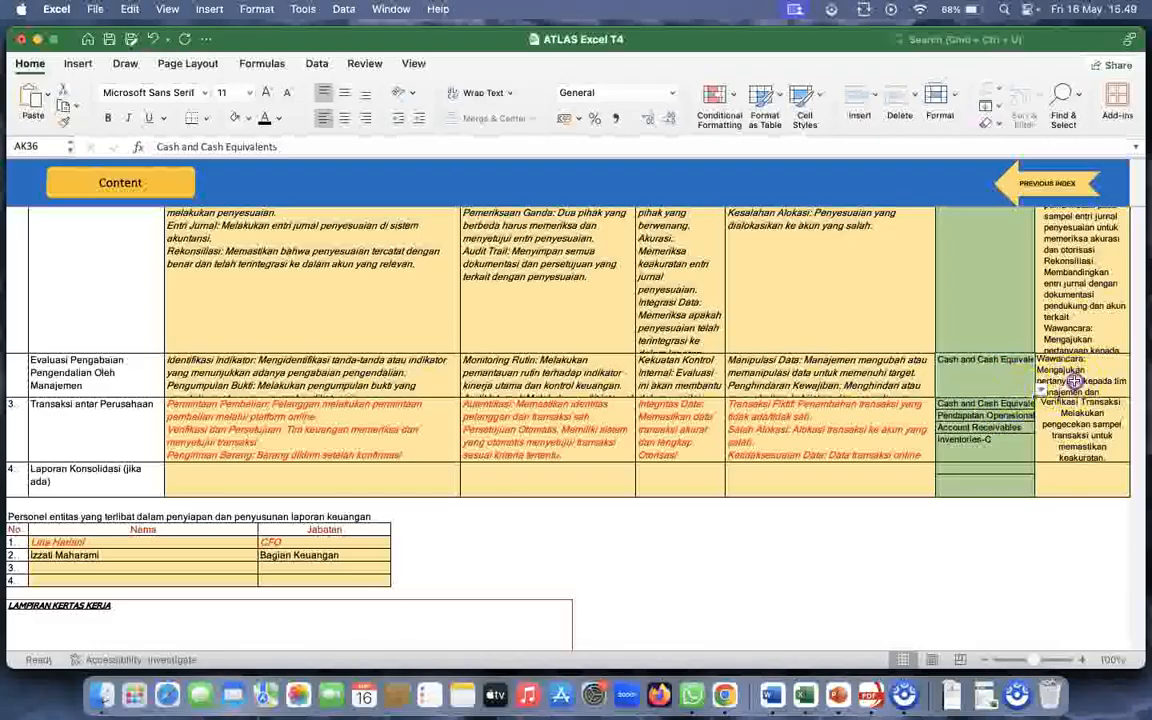
double_click(1073, 381)
scroll(958, 400, "down", 3)
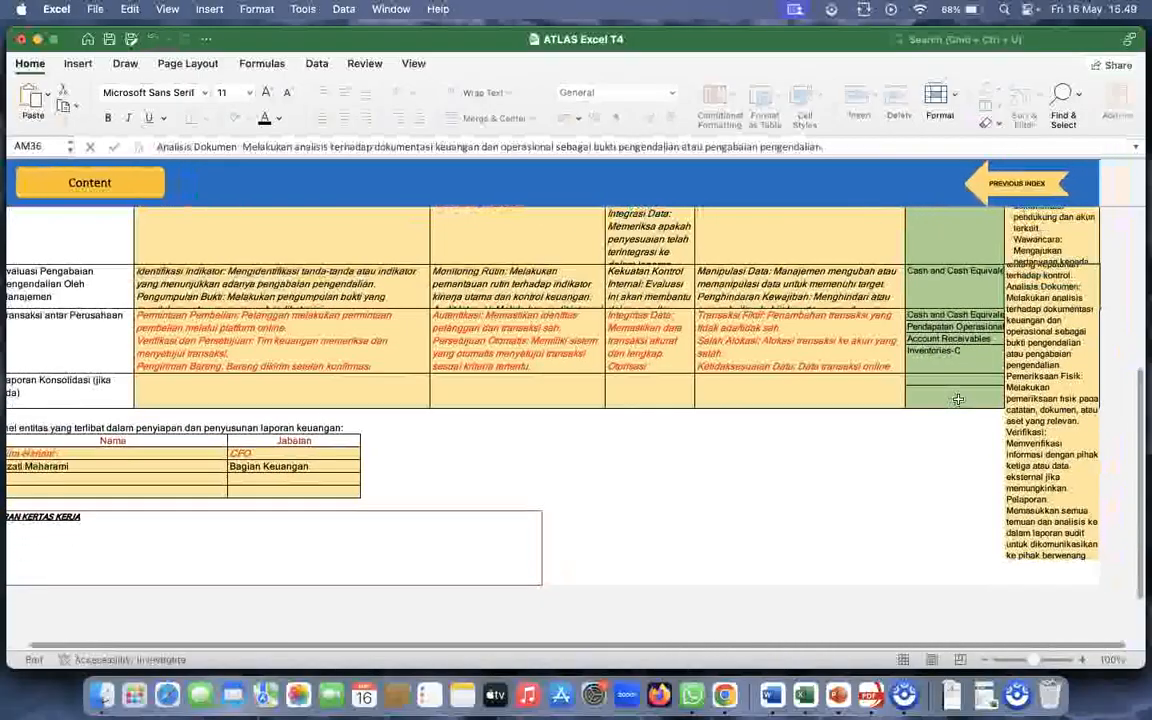
left_click(1073, 286)
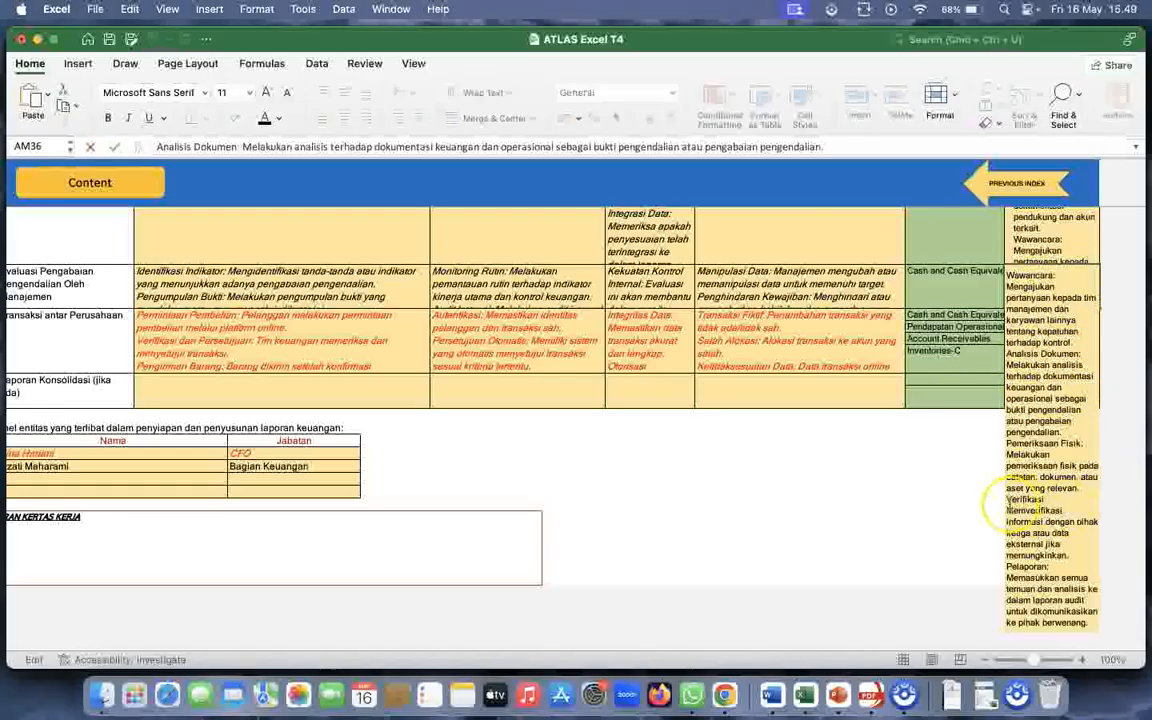
scroll(932, 520, "down", 2)
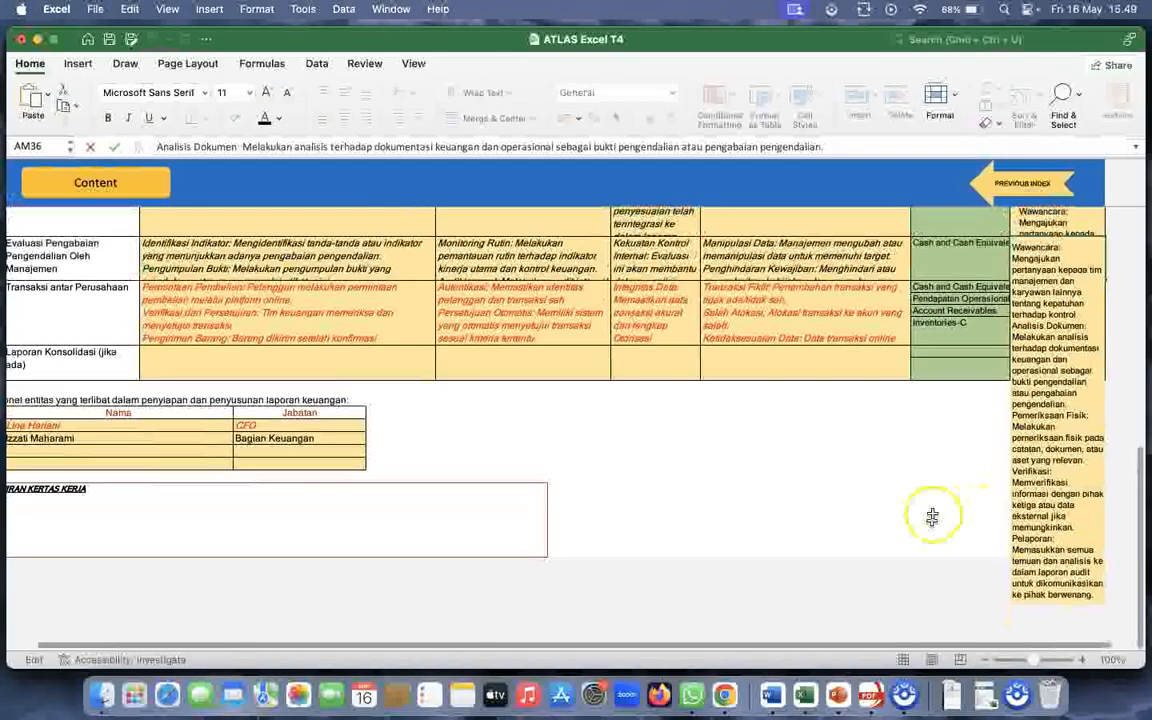
left_click(996, 448)
left_click(888, 466)
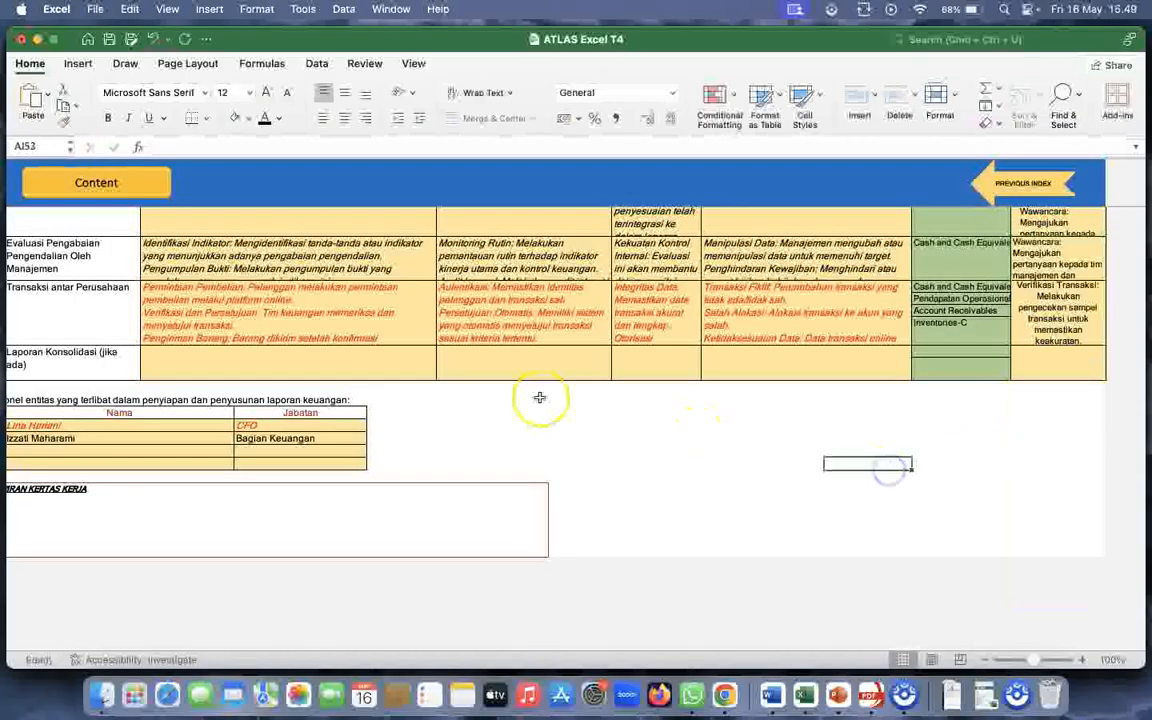
Make the Transaksi antar Perusahaan text black from Uraian proses through Identifikasi salah saji
scroll(539, 398, "left", 2)
left_click_drag(278, 323, 760, 301)
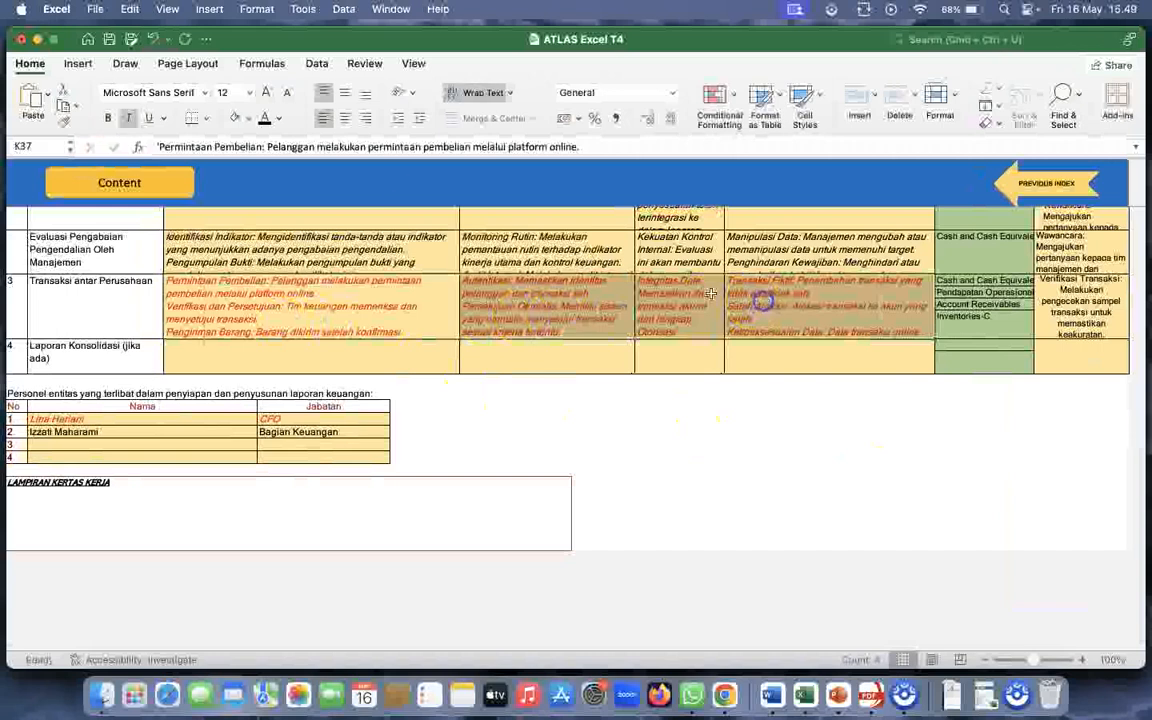
left_click(265, 118)
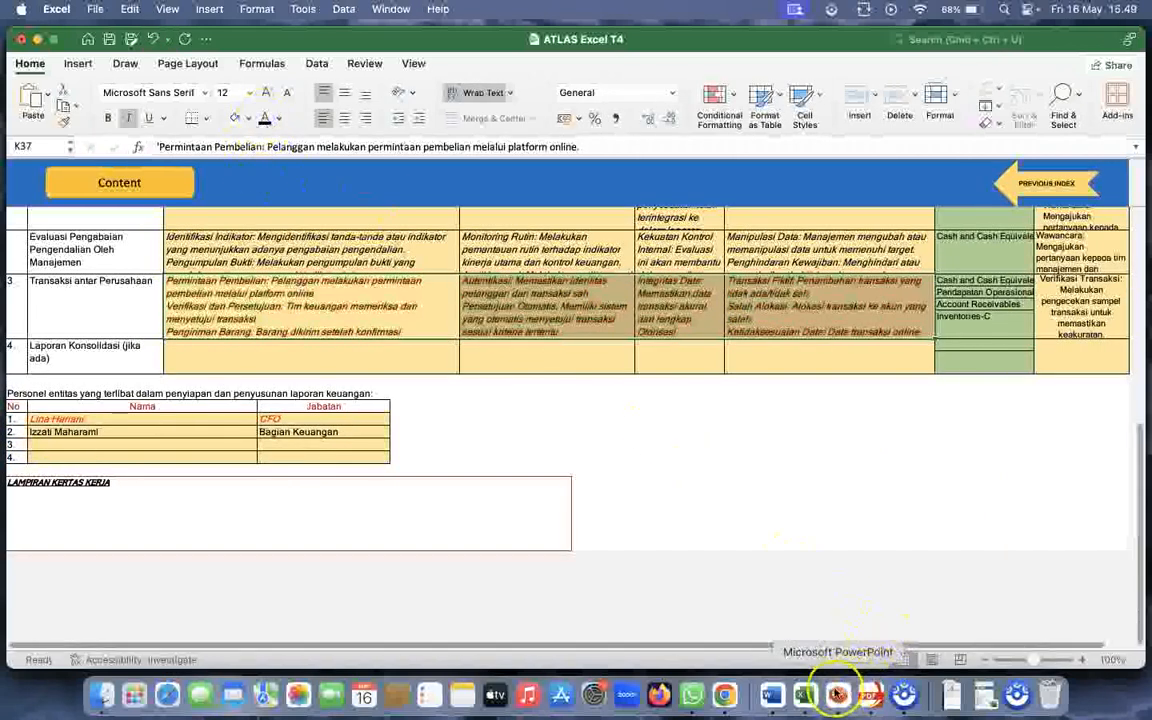
Look up the Transaksi antar Perusahaan row in the Word case document and return to Excel
left_click(775, 694)
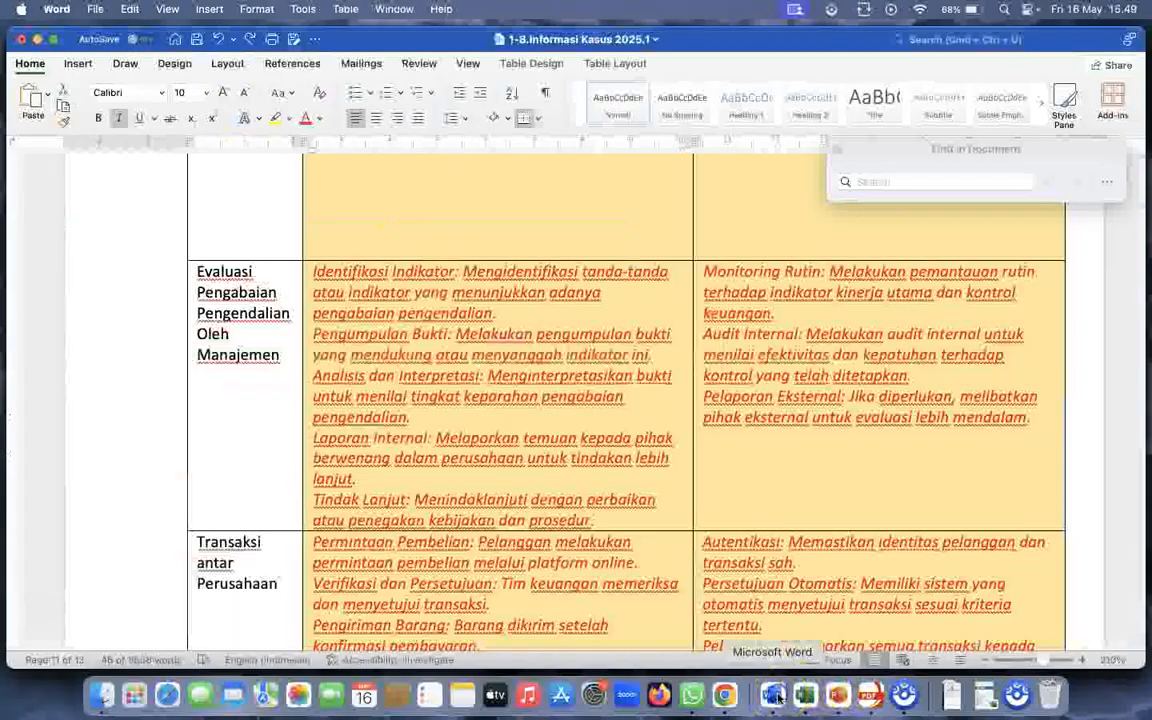
scroll(630, 525, "down", 4)
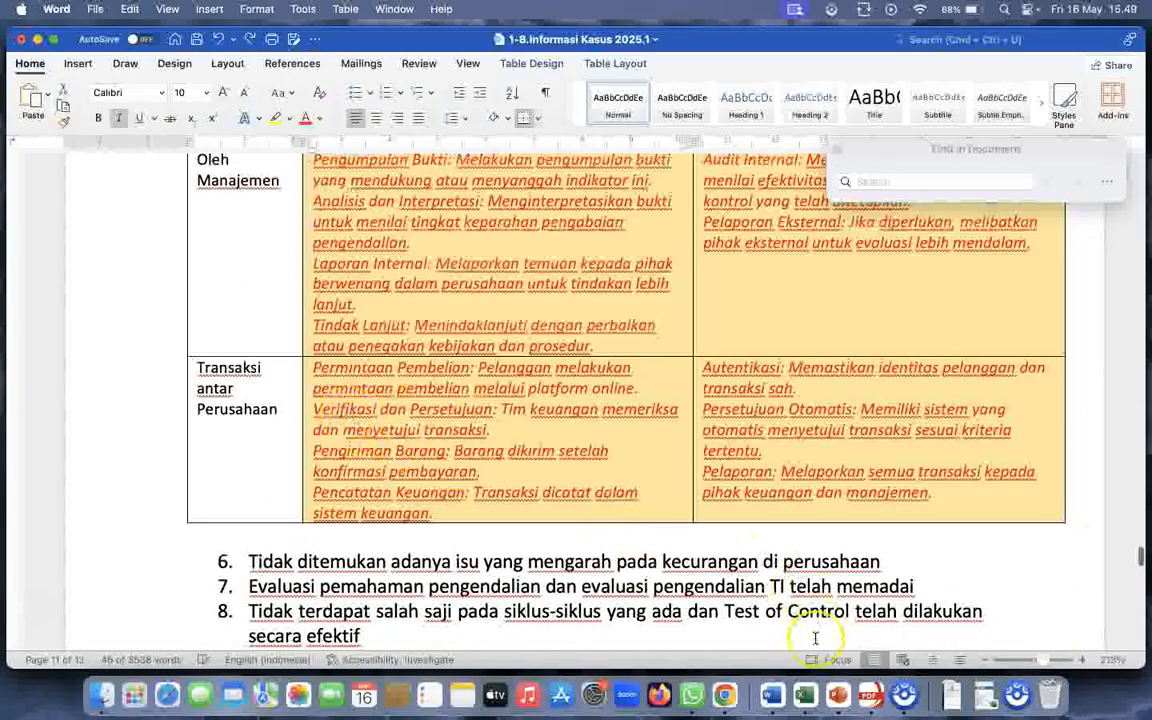
left_click(805, 694)
Read the full Relevan terhadap audit and Identifikasi salah saji texts for Transaksi antar Perusahaan
left_click(682, 321)
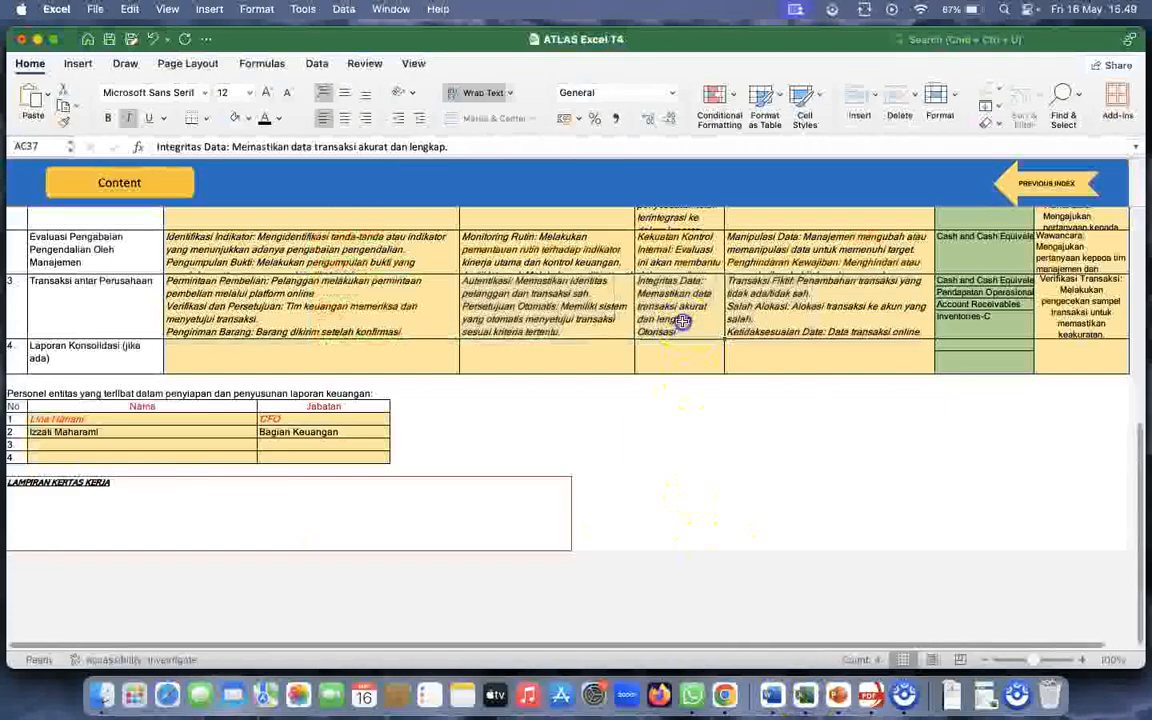
double_click(682, 321)
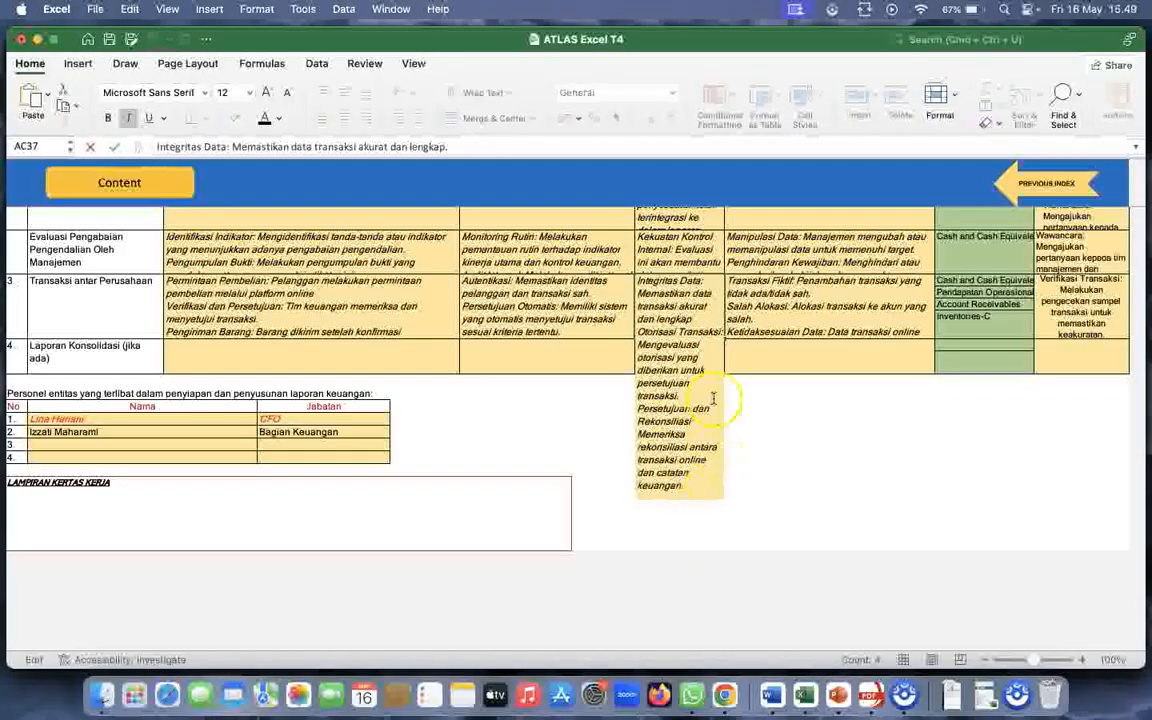
left_click(813, 330)
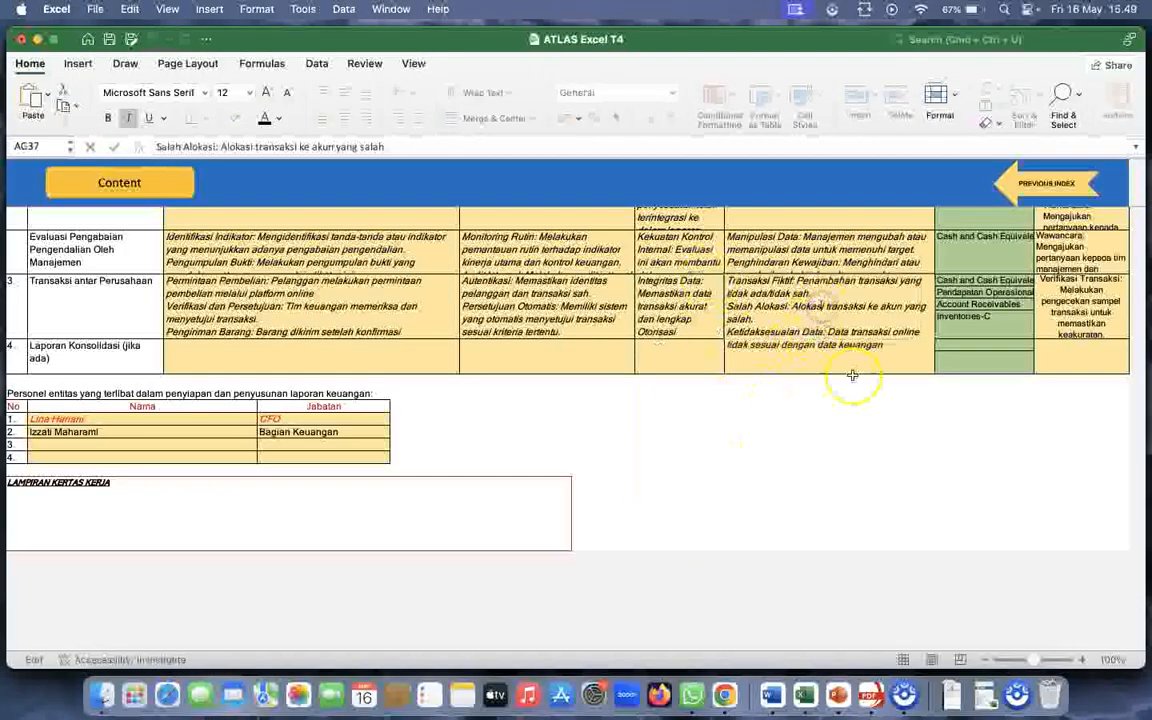
scroll(884, 373, "up", 5)
scroll(880, 390, "down", 10)
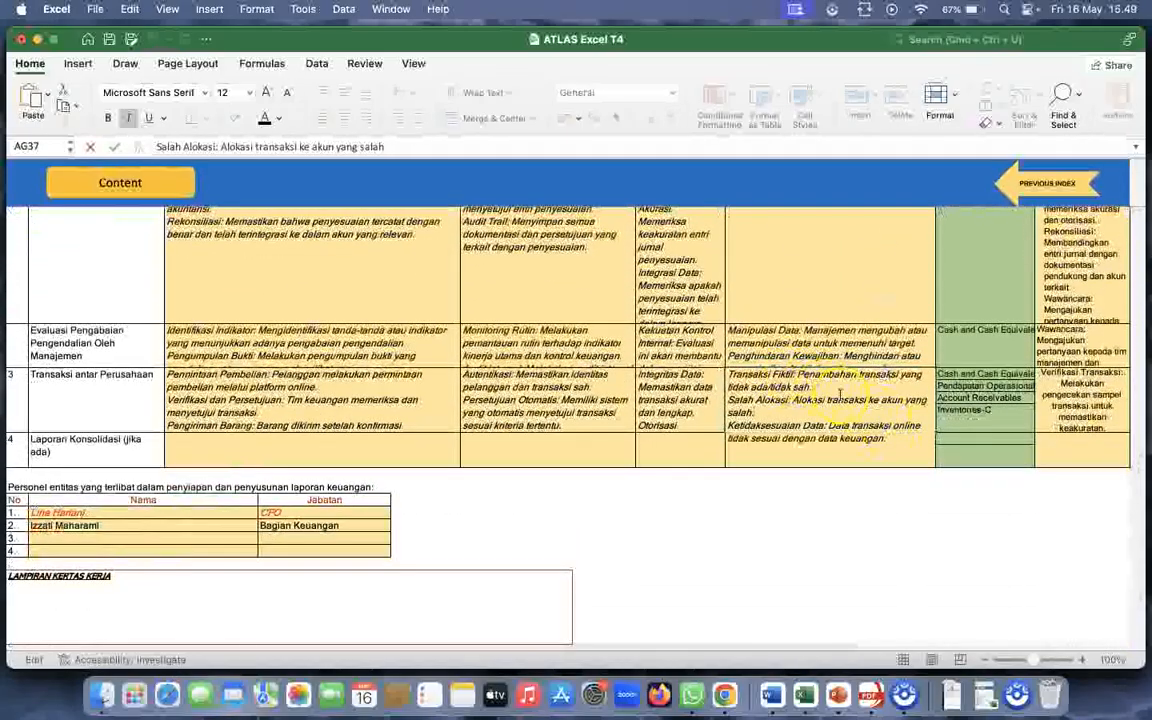
Read the full Prosedur Audit text for Transaksi antar Perusahaan and leave the cell
double_click(1093, 415)
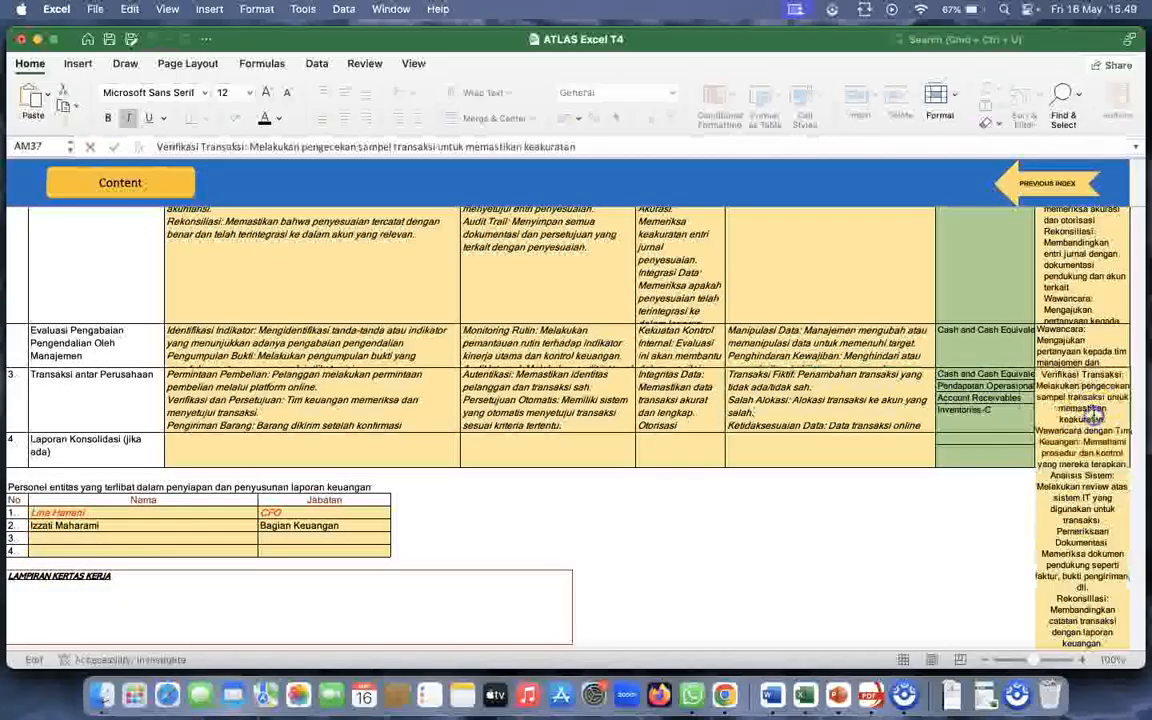
scroll(915, 415, "down", 3)
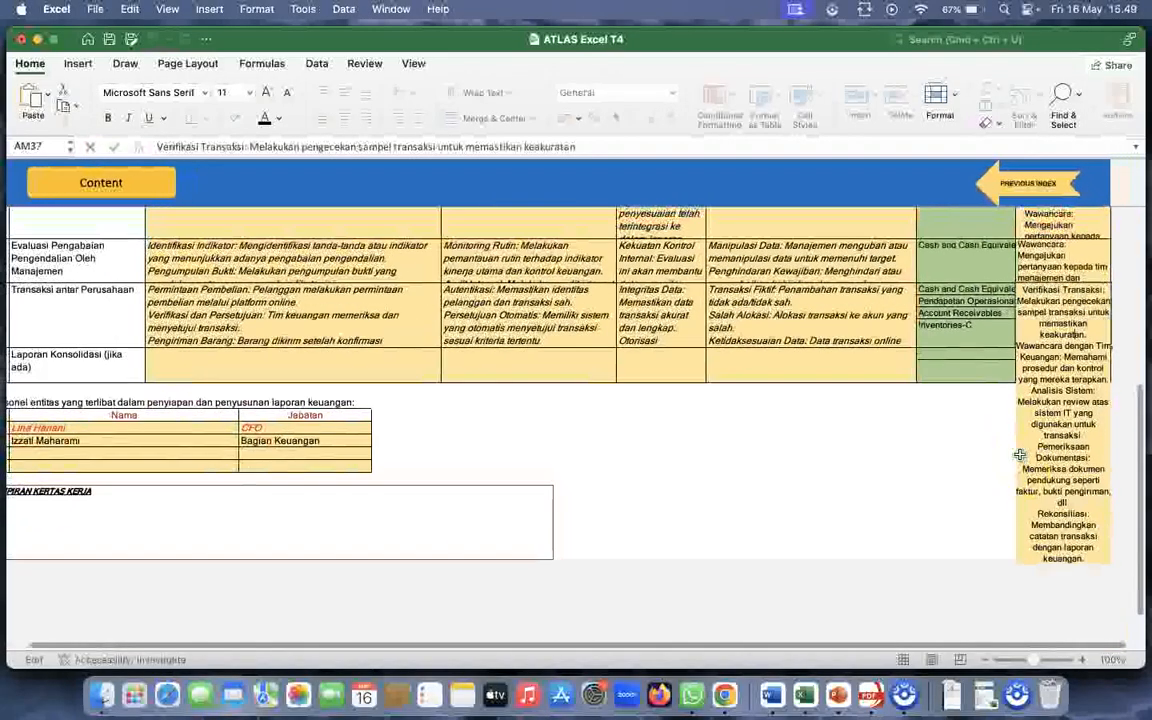
type(".")
scroll(1000, 430, "left", 1)
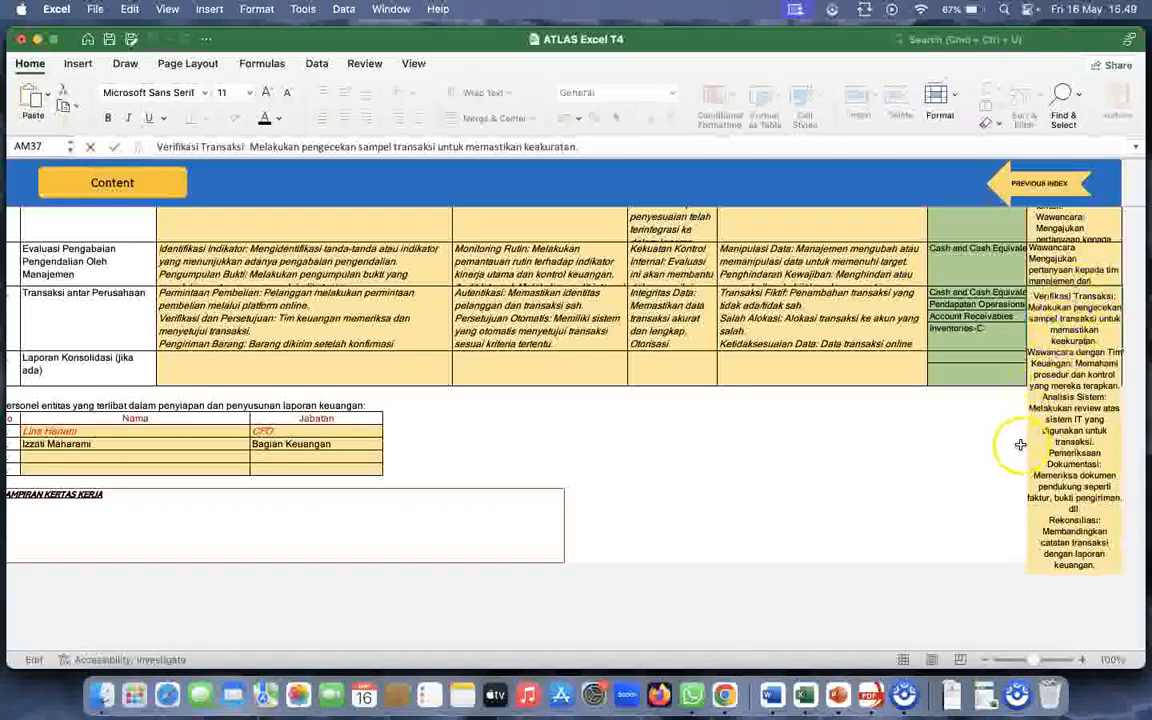
left_click(1012, 446)
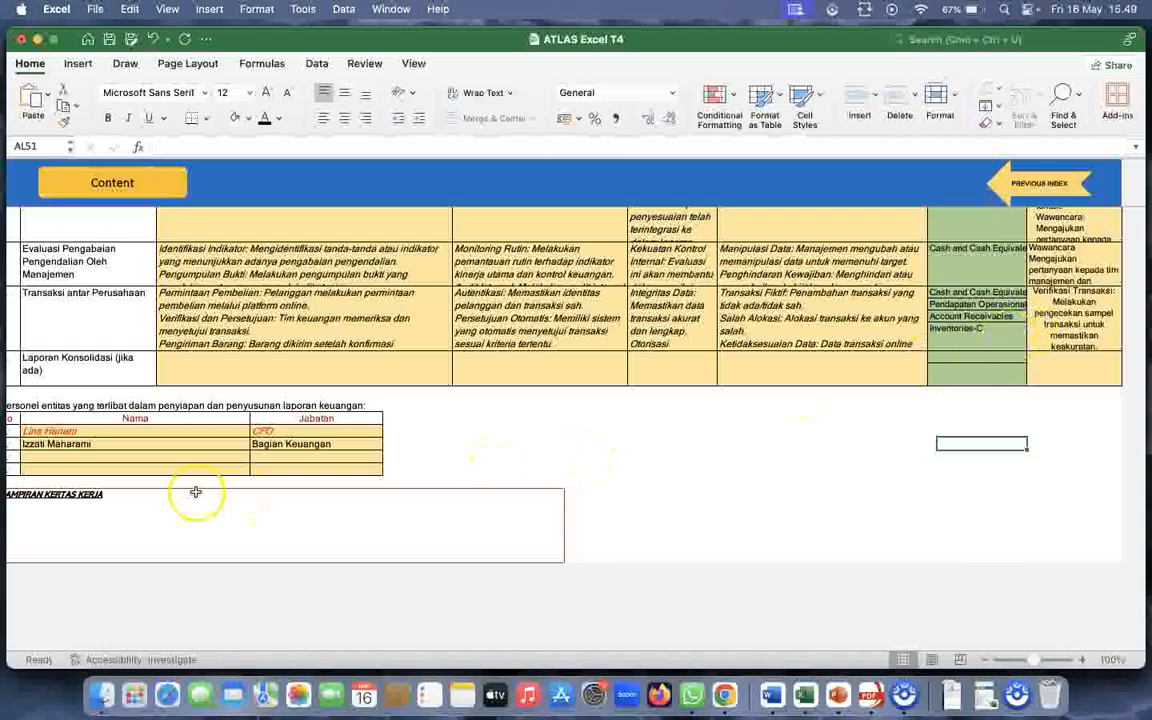
Check the Lampiran Kertas Kerja area and the Simpulan cell of working paper A230.7
scroll(195, 491, "left", 1)
scroll(195, 491, "down", 1)
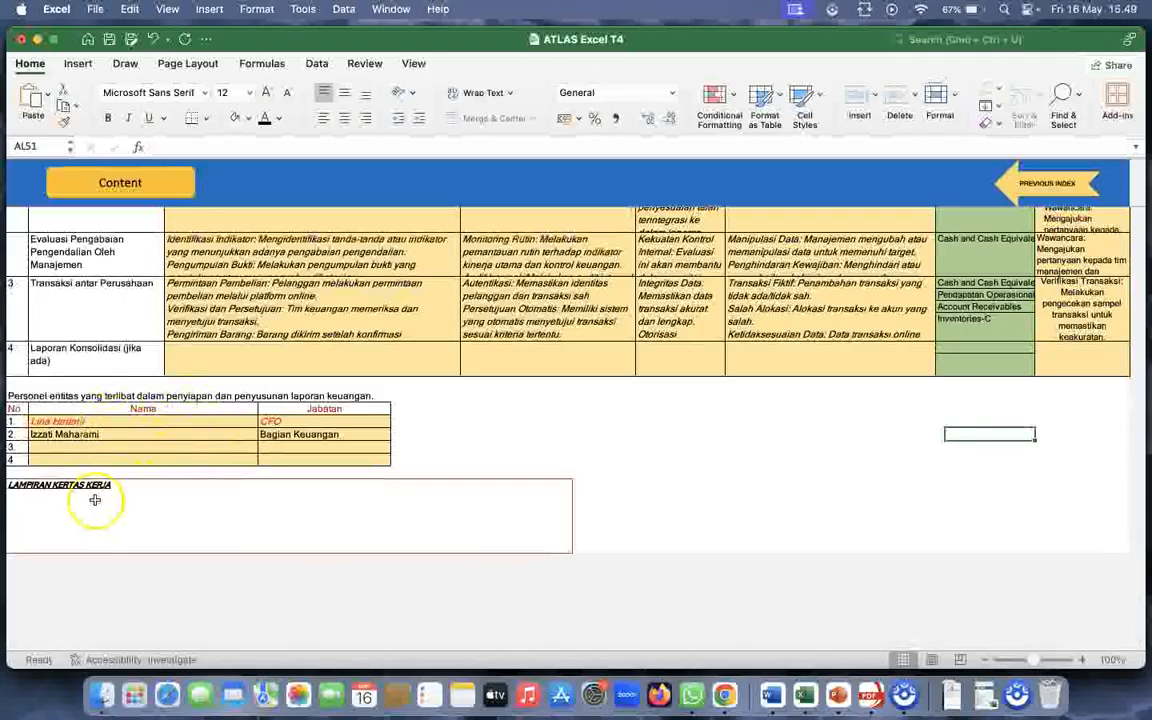
left_click(22, 497)
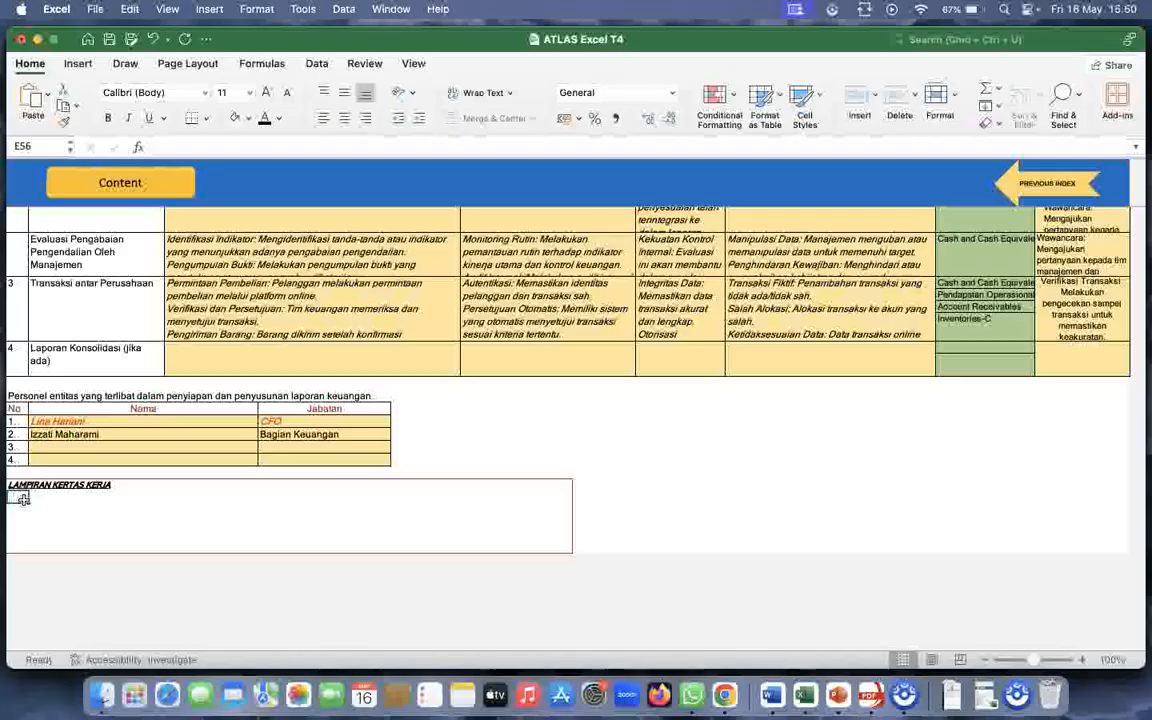
scroll(22, 497, "up", 10)
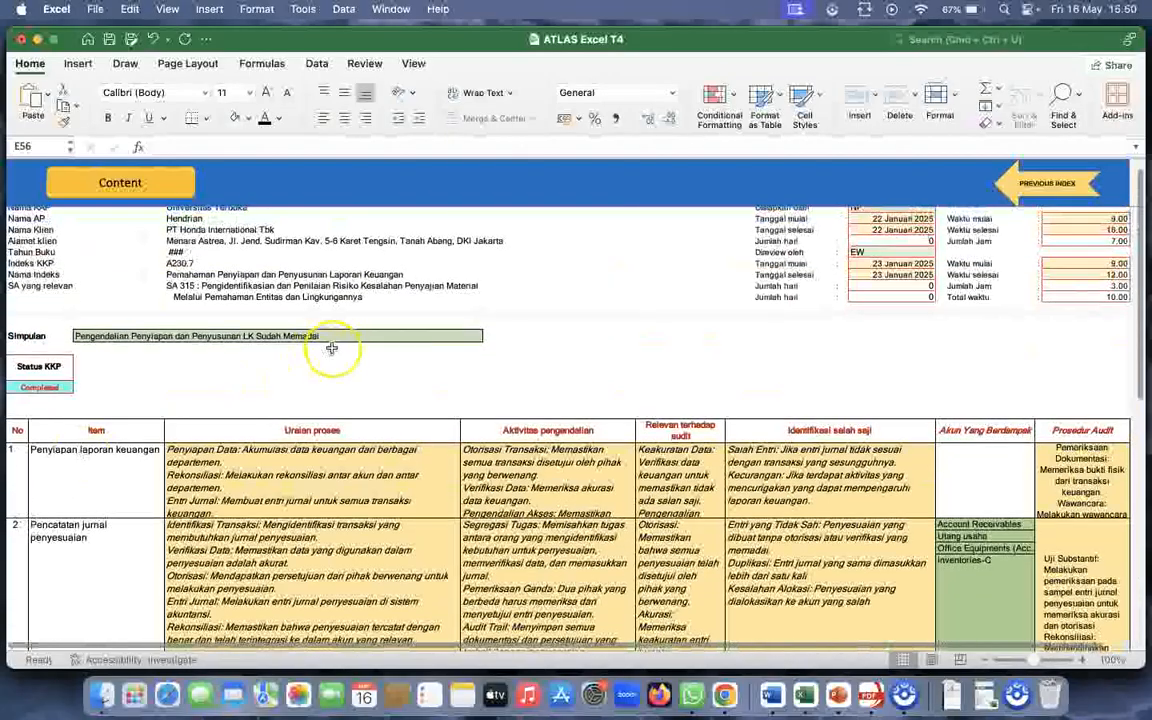
left_click(345, 336)
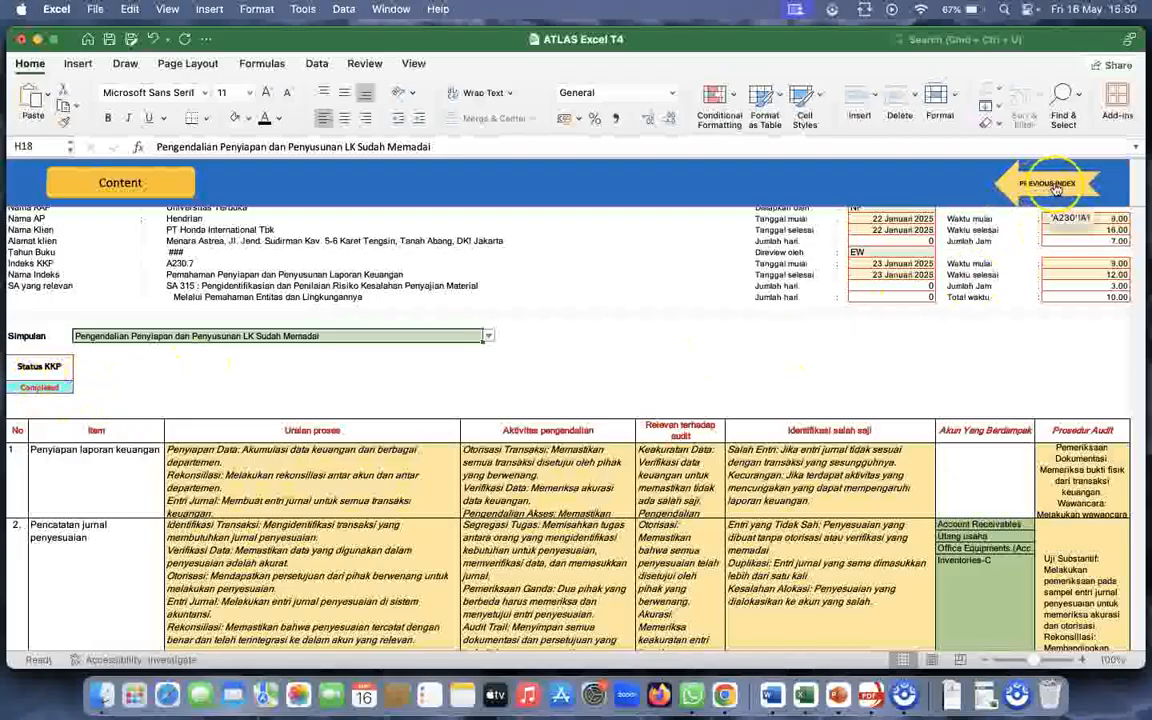
Return to the A230 index sheet and open working paper A230.8, Analisis Faktor Kecurangan
left_click(1055, 188)
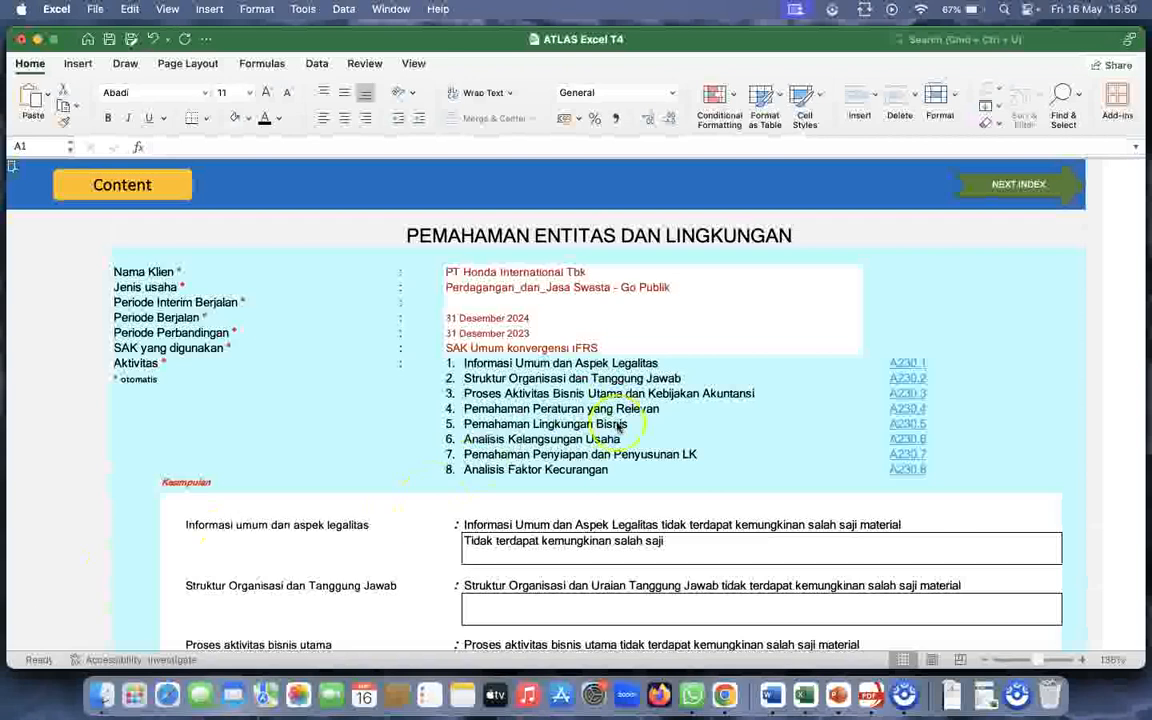
left_click(908, 471)
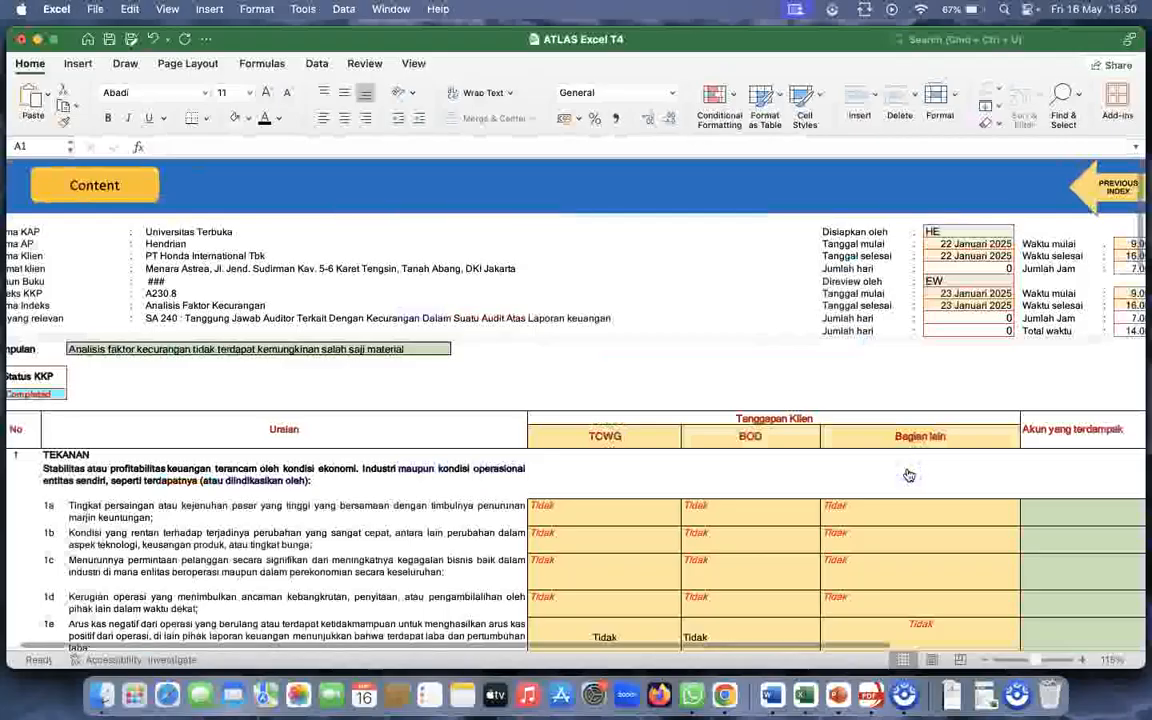
scroll(908, 475, "right", 2)
scroll(908, 475, "down", 1)
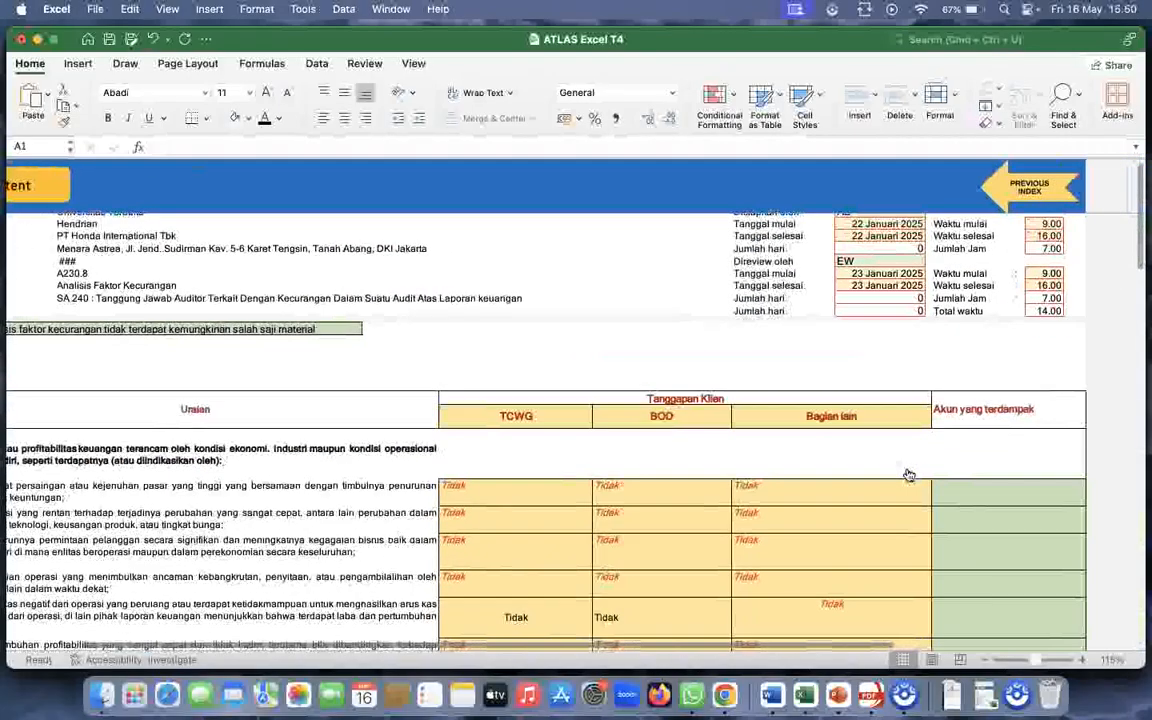